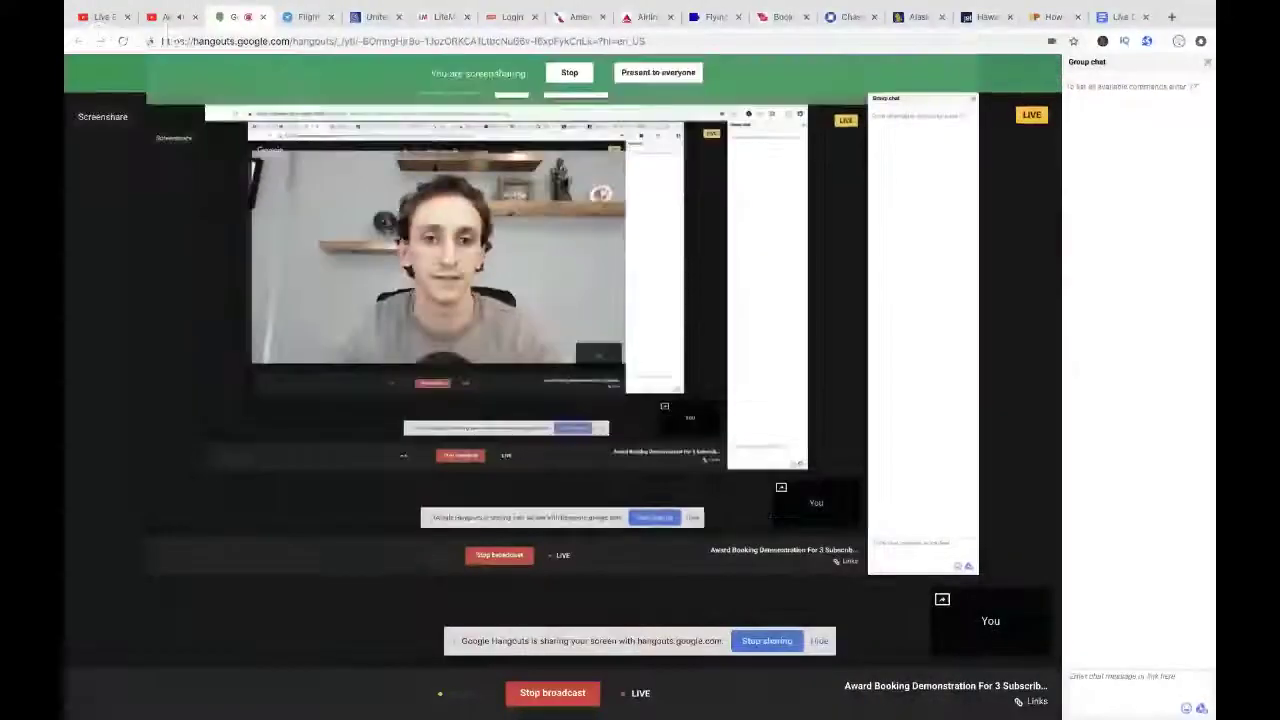
Step: Switch to Google Flights, search the Miami–Lisbon–Naples–Miami multi-city itinerary, and examine the flight options to Lisbon
left_click(299, 49)
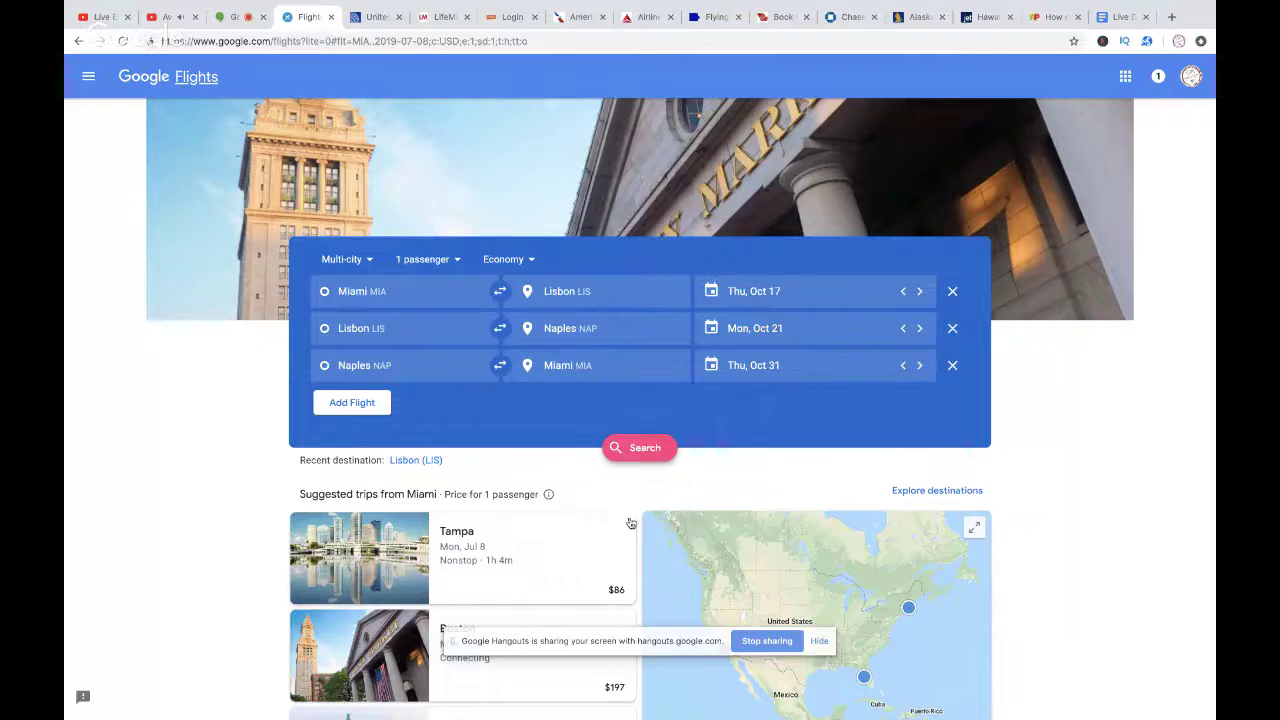
left_click(629, 449)
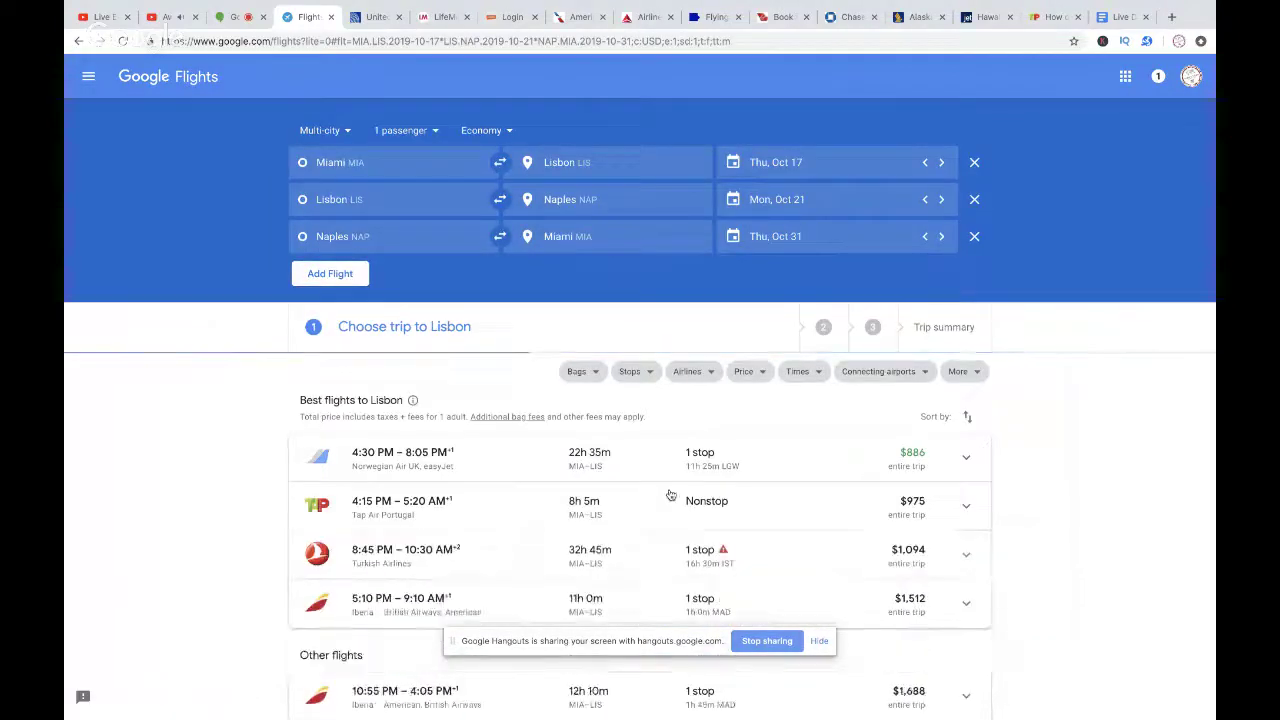
scroll(668, 494, "down", 3)
scroll(670, 494, "down", 2)
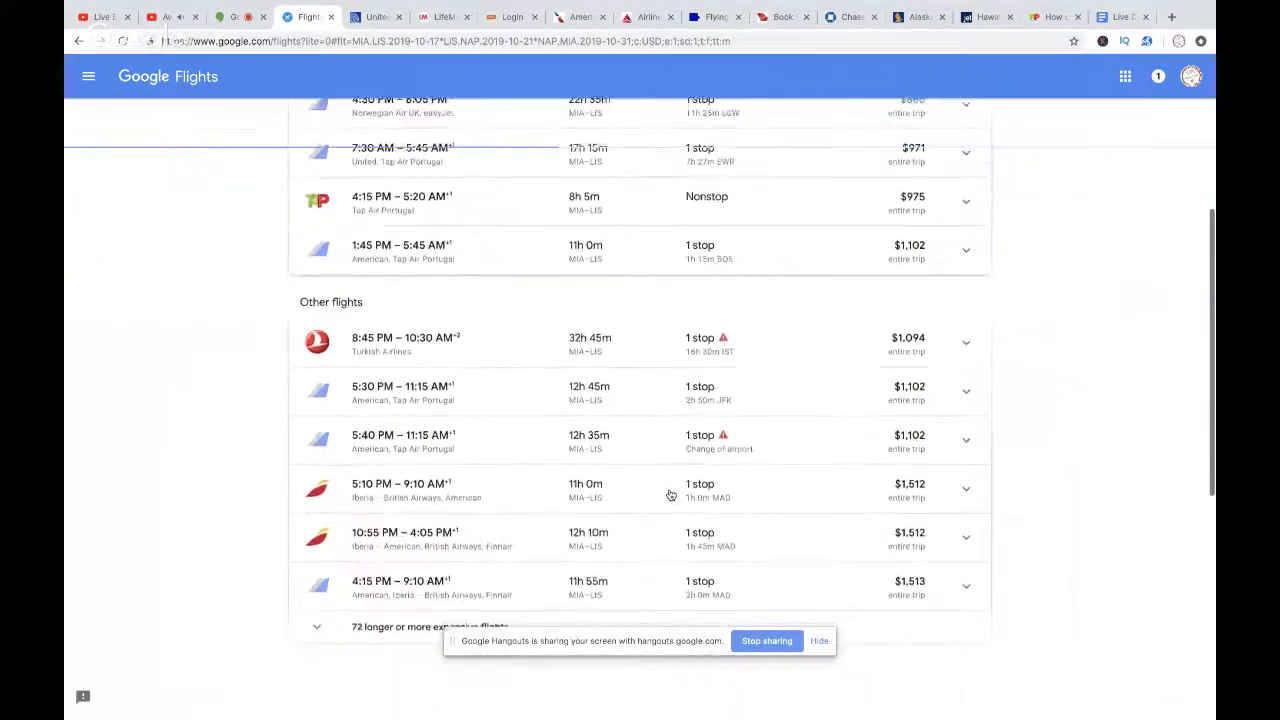
scroll(670, 494, "up", 1)
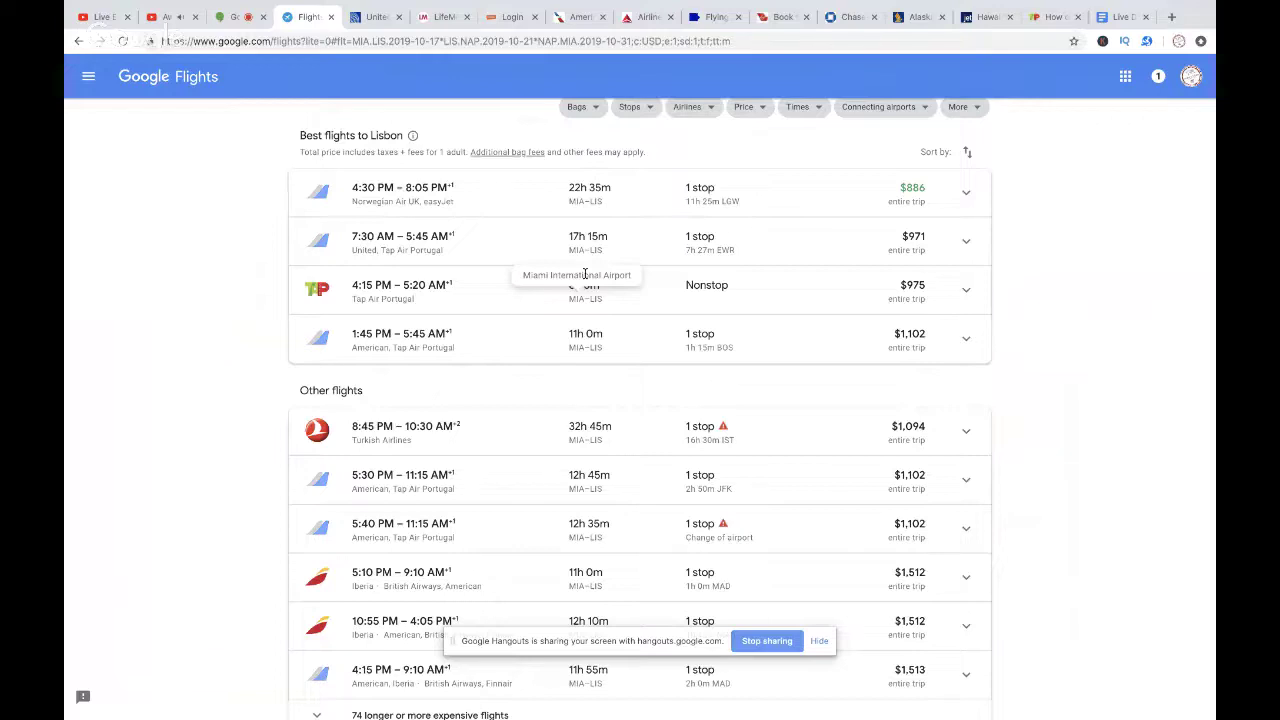
Step: Choose the Tap Air Portugal flight at the lowest trip price for all three legs and review the trip summary
left_click(782, 299)
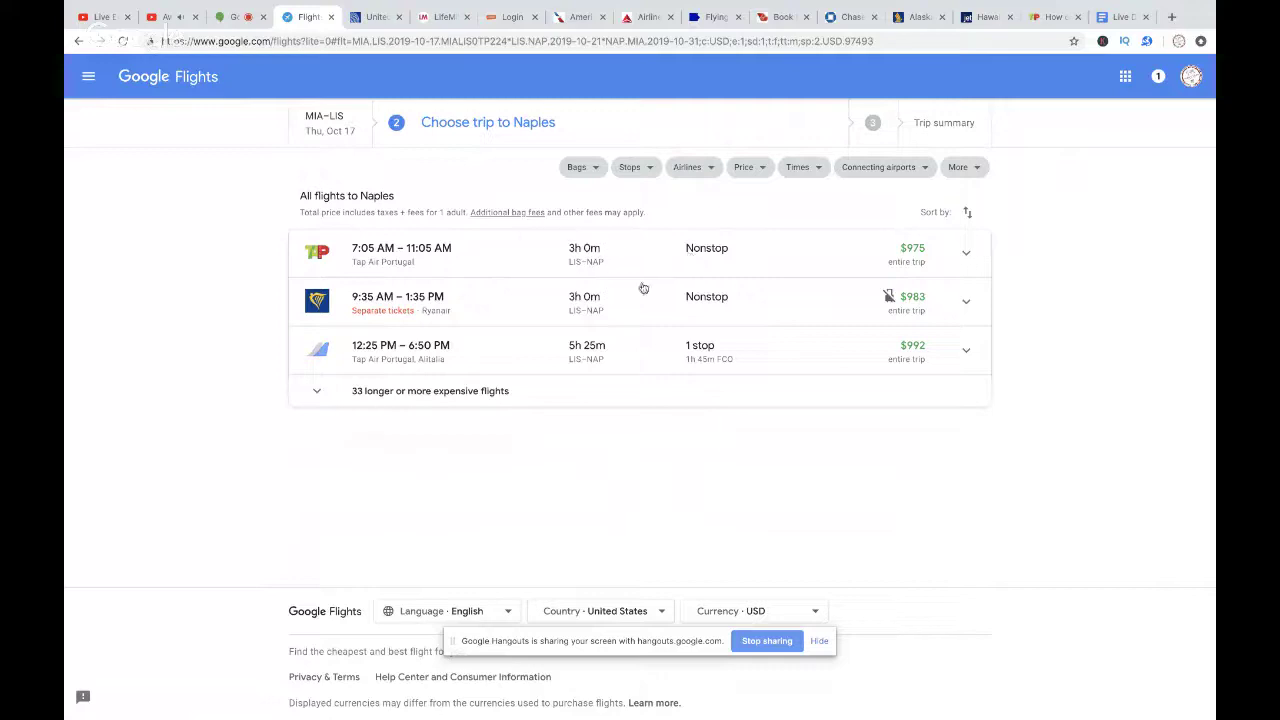
left_click(731, 257)
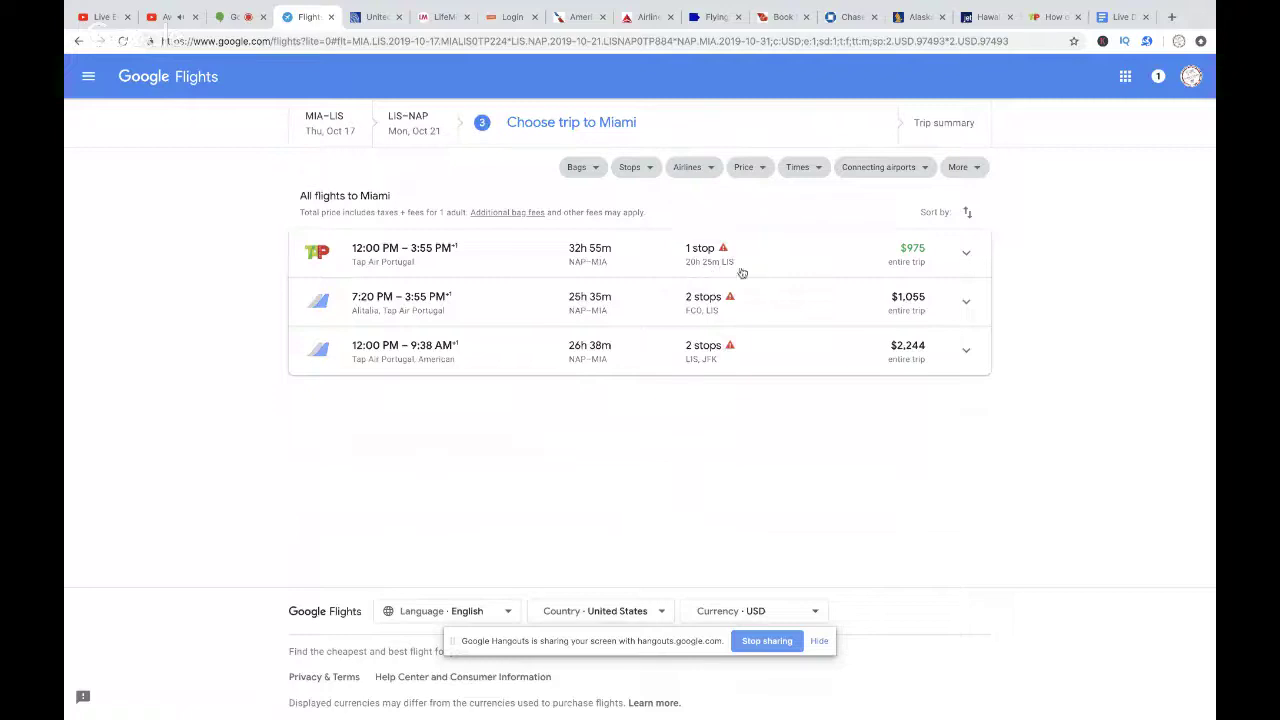
left_click(816, 263)
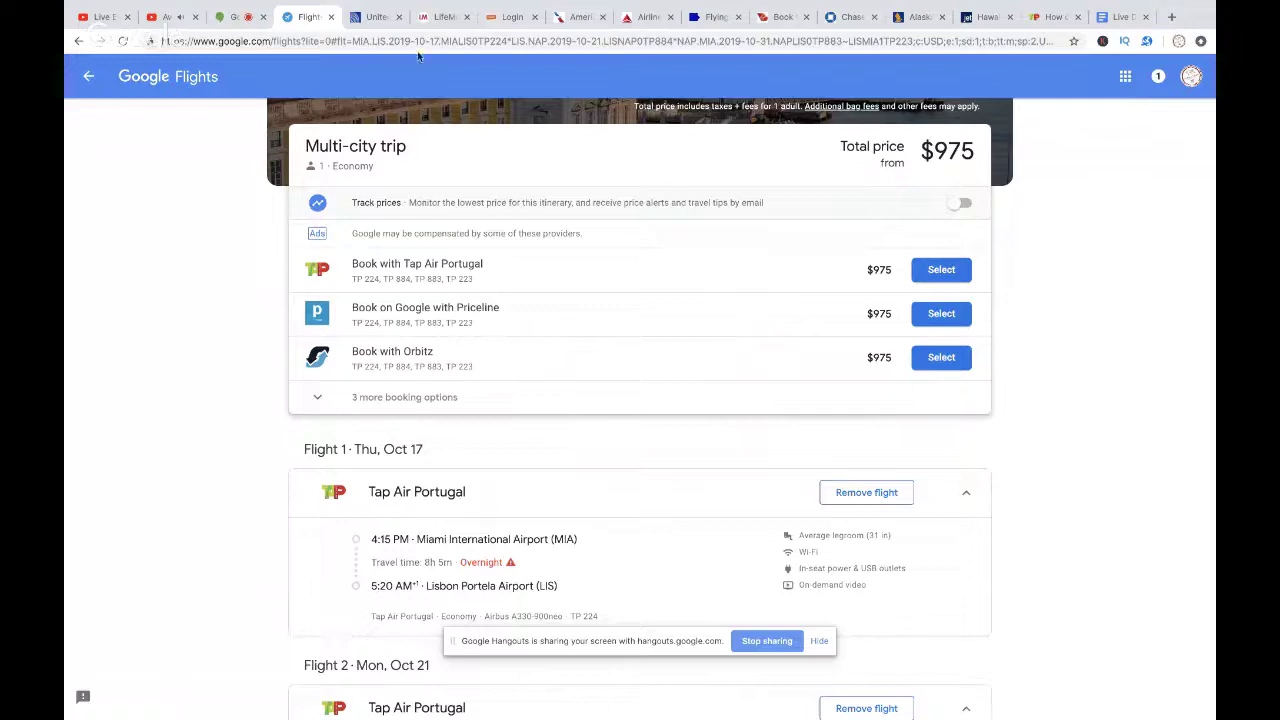
scroll(262, 218, "up", 2)
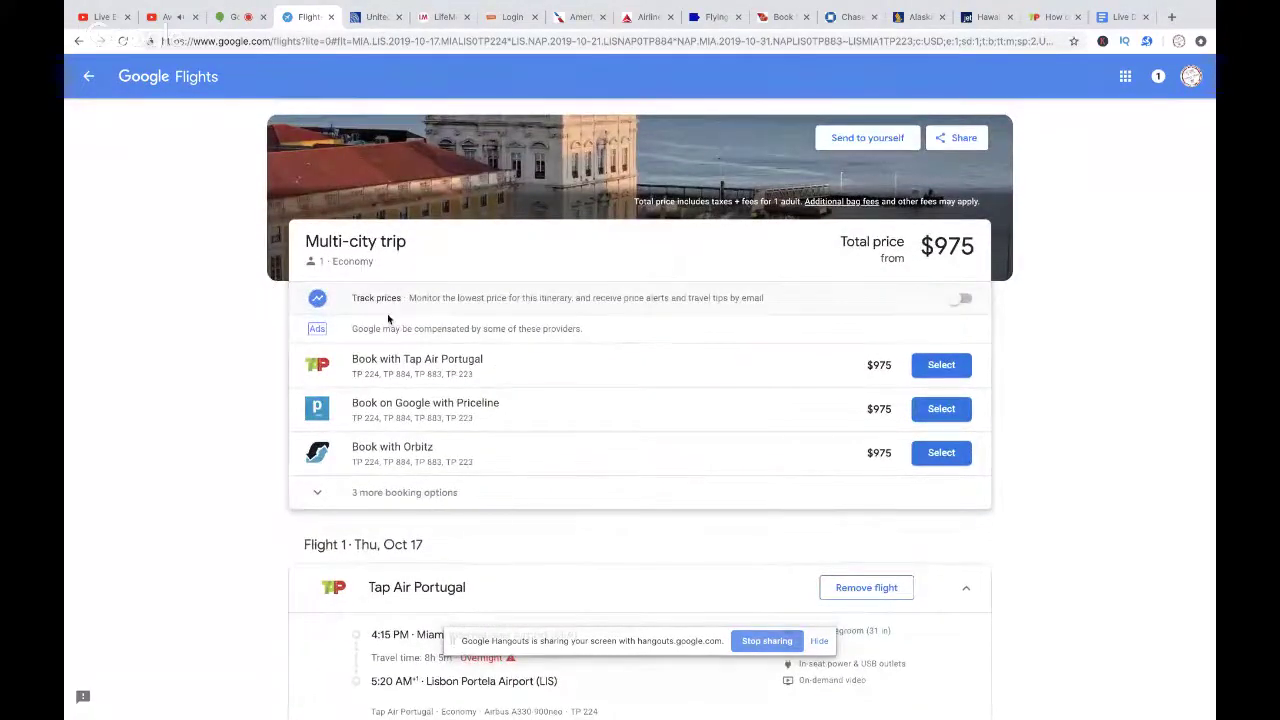
scroll(500, 274, "down", 3)
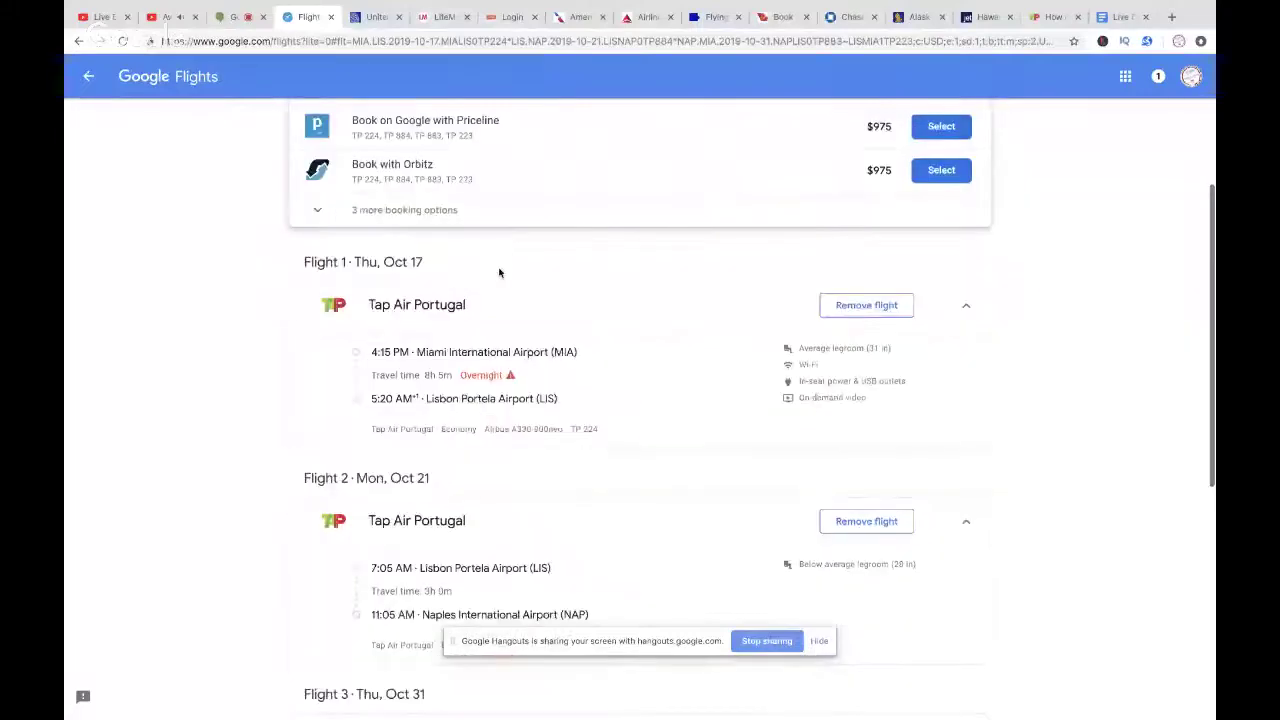
scroll(499, 272, "up", 1)
scroll(499, 272, "up", 2)
Step: Switch to the United site, set the cabin to Business, and search one-way Miami to Lisbon award flights for Oct 17
key("ctrl+Tab")
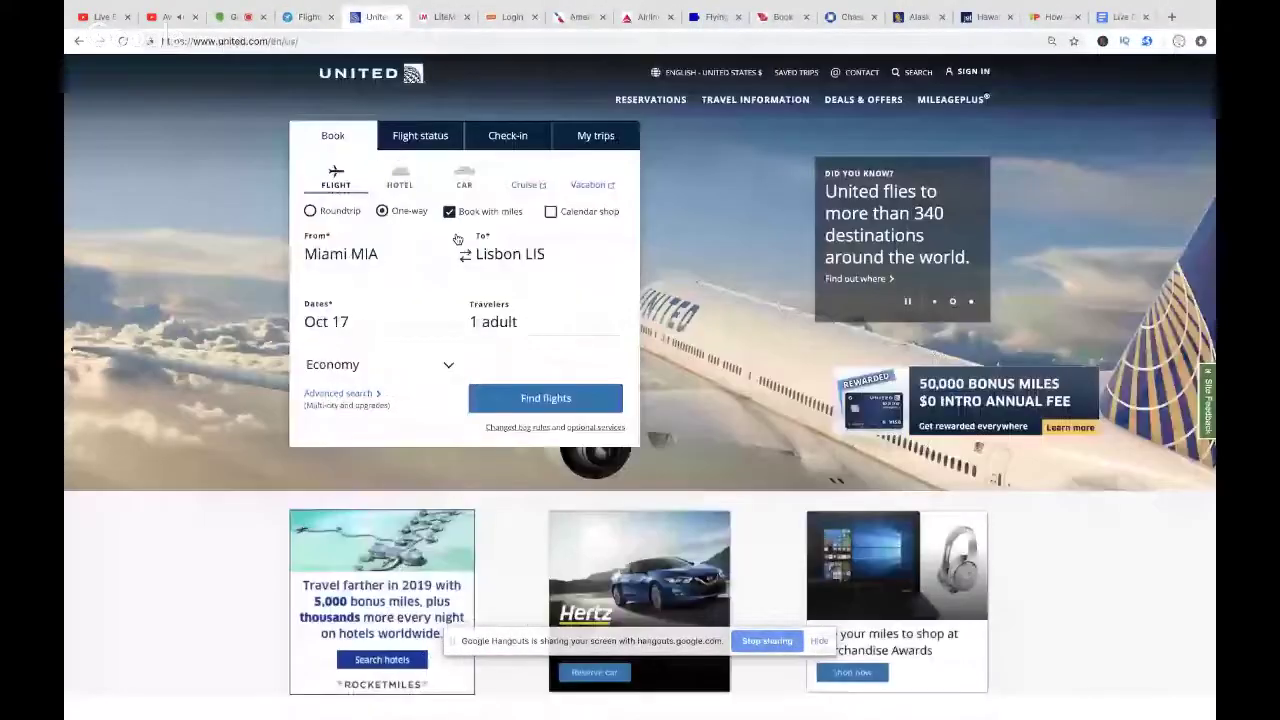
left_click(445, 364)
left_click(432, 364)
left_click(432, 364)
left_click(379, 458)
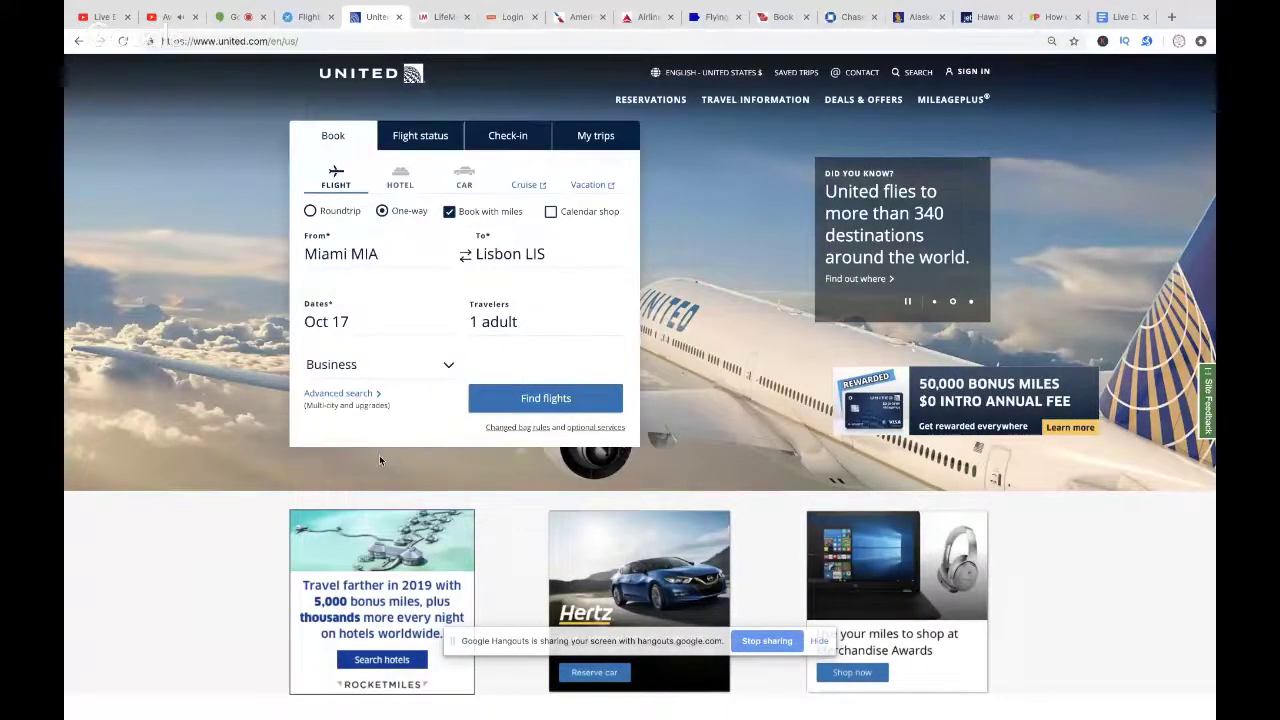
left_click(510, 398)
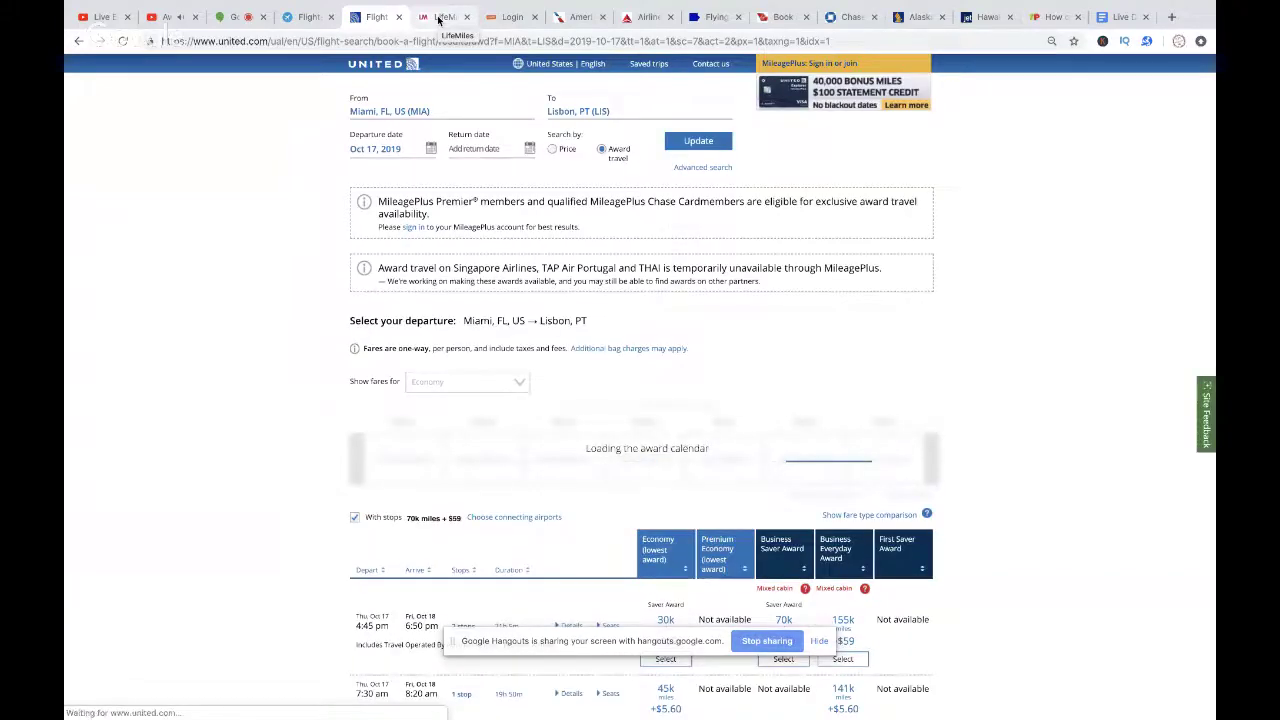
Step: Read the notice about partner award travel and examine the business award fares around October 17
left_click_drag(391, 266, 891, 268)
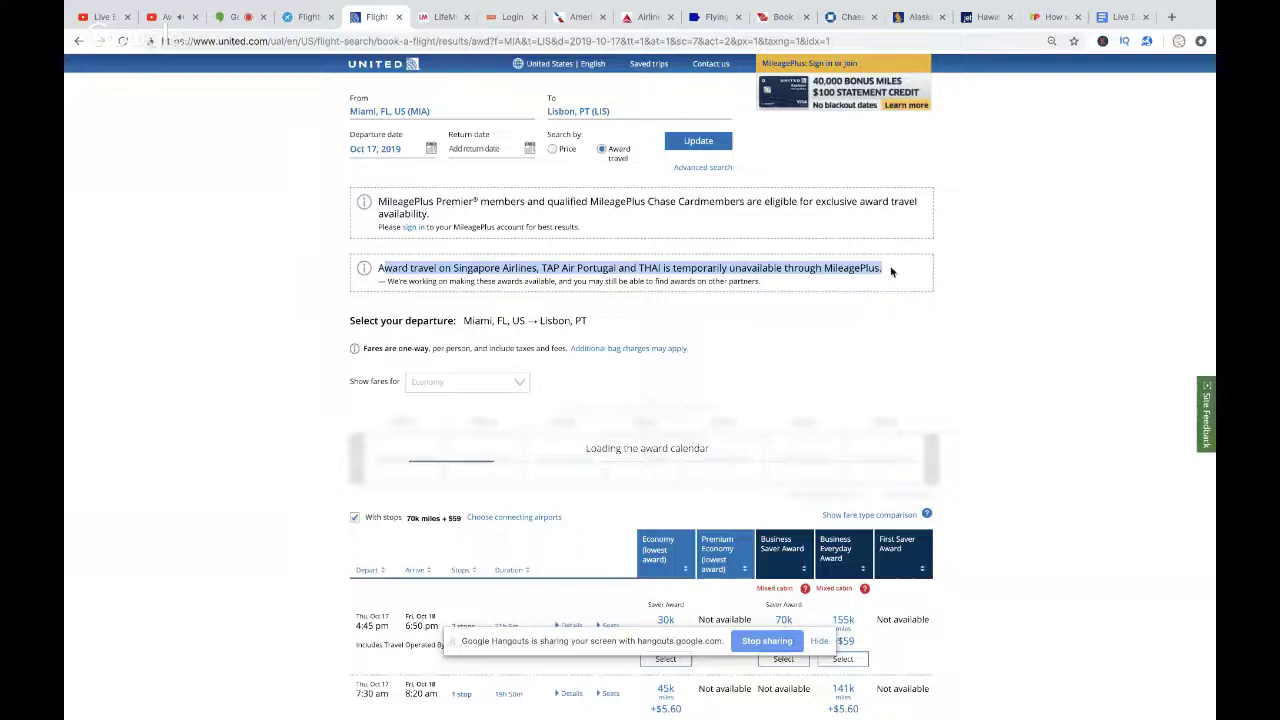
scroll(485, 413, "down", 3)
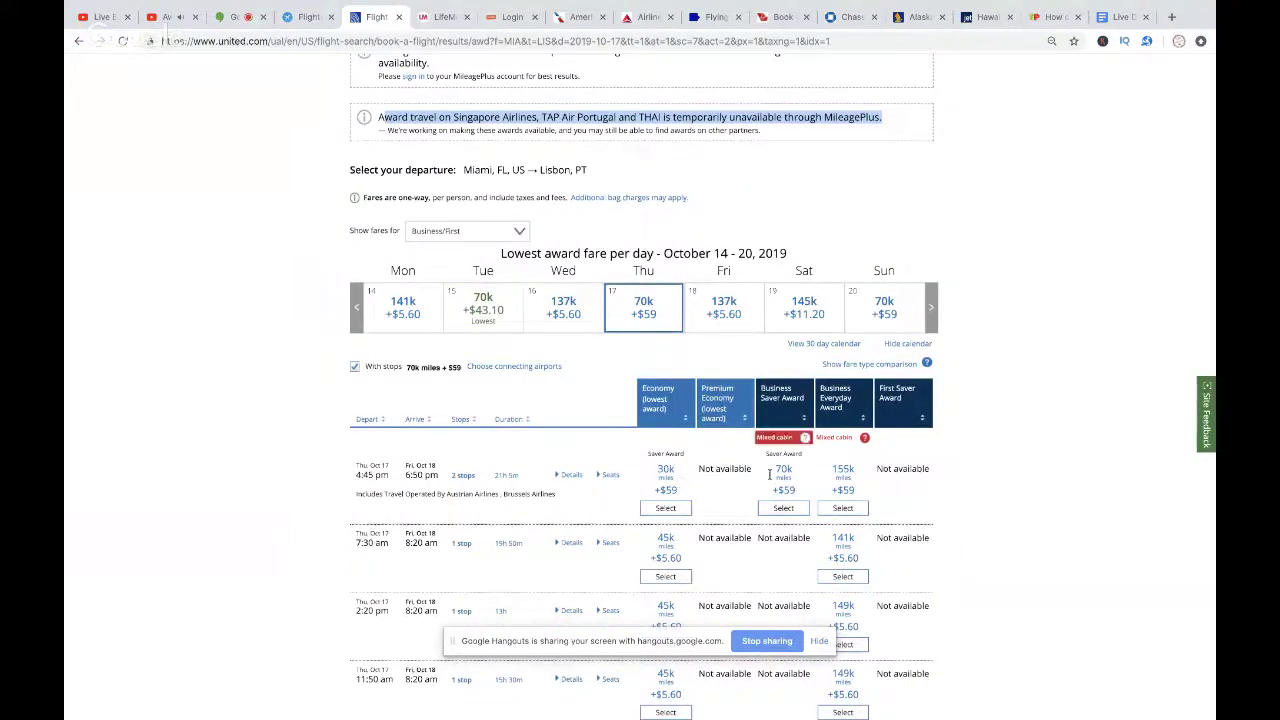
scroll(230, 260, "up", 2)
left_click(230, 249)
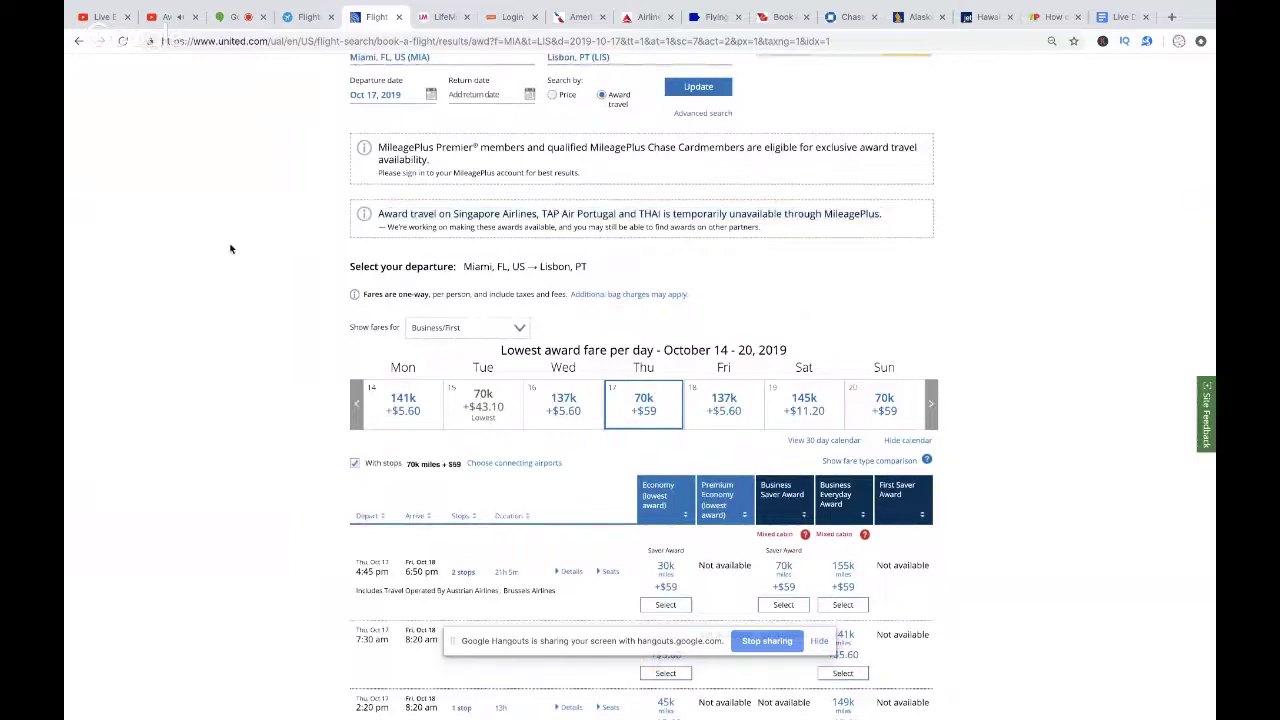
Step: Switch to LifeMiles, log in with the prefilled credentials, and examine the Miami to Lisbon award fares for Oct. 17, 2019
left_click(438, 17)
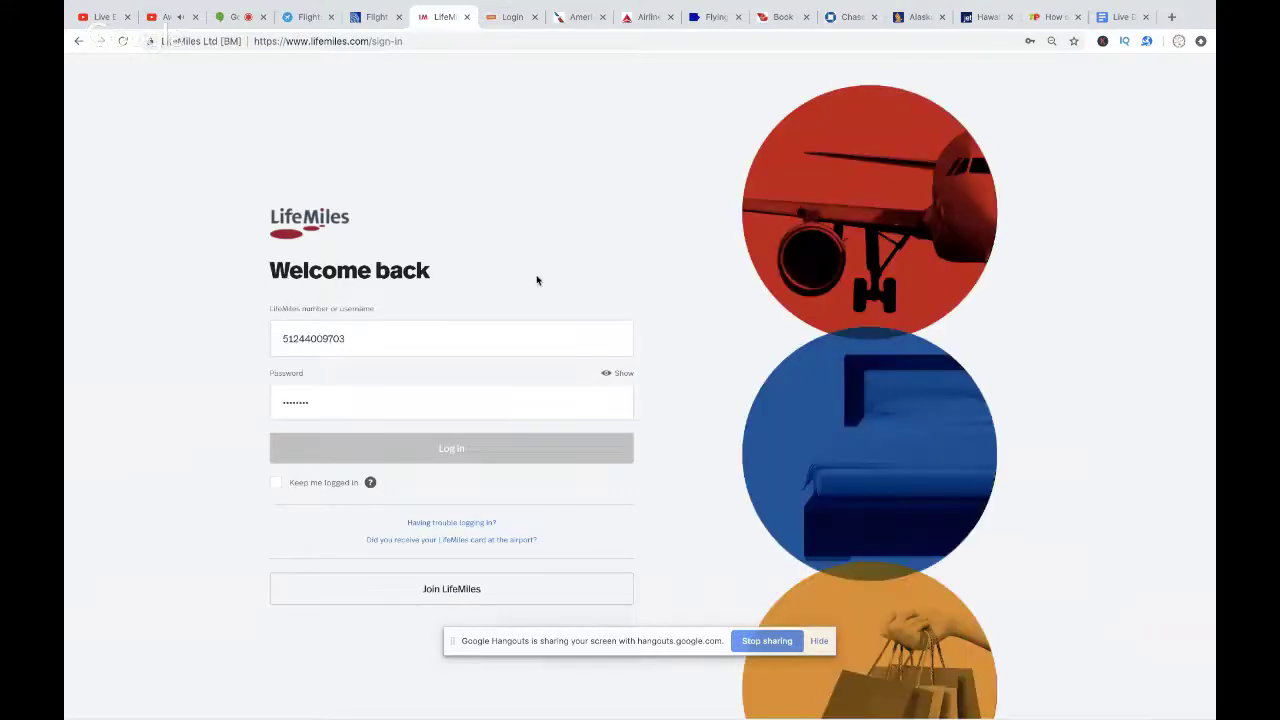
left_click(440, 456)
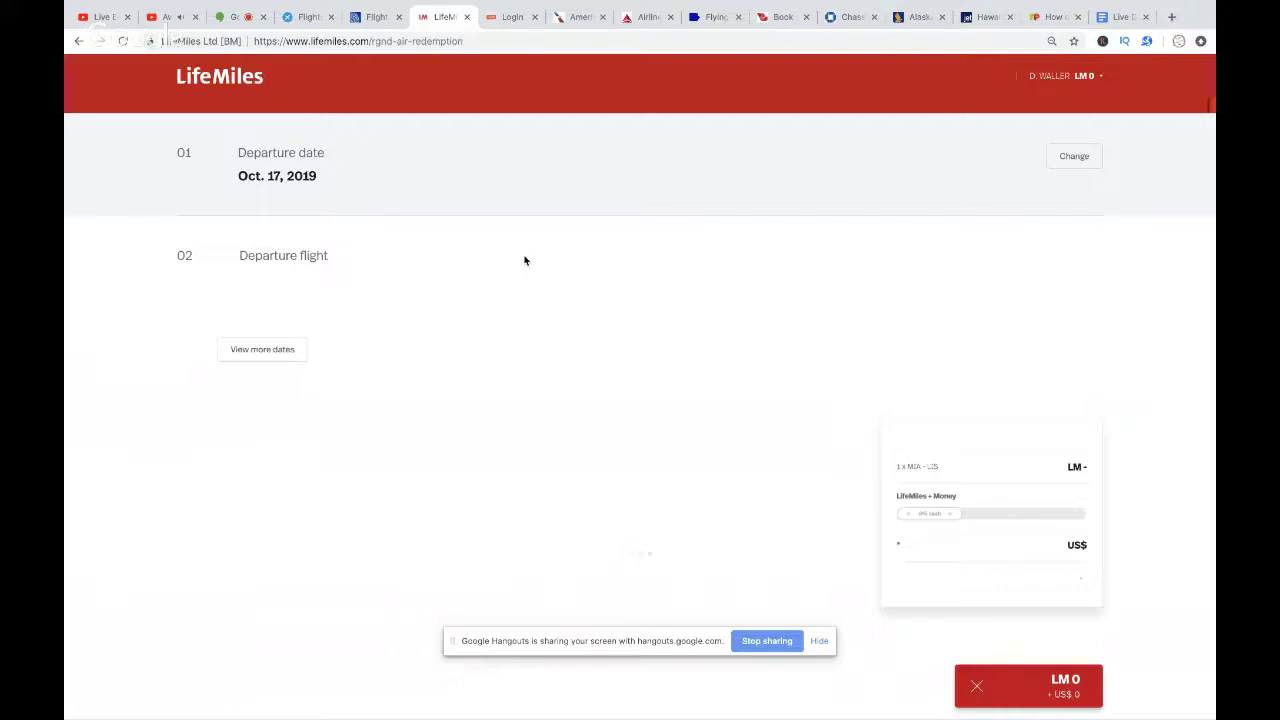
scroll(524, 261, "down", 1)
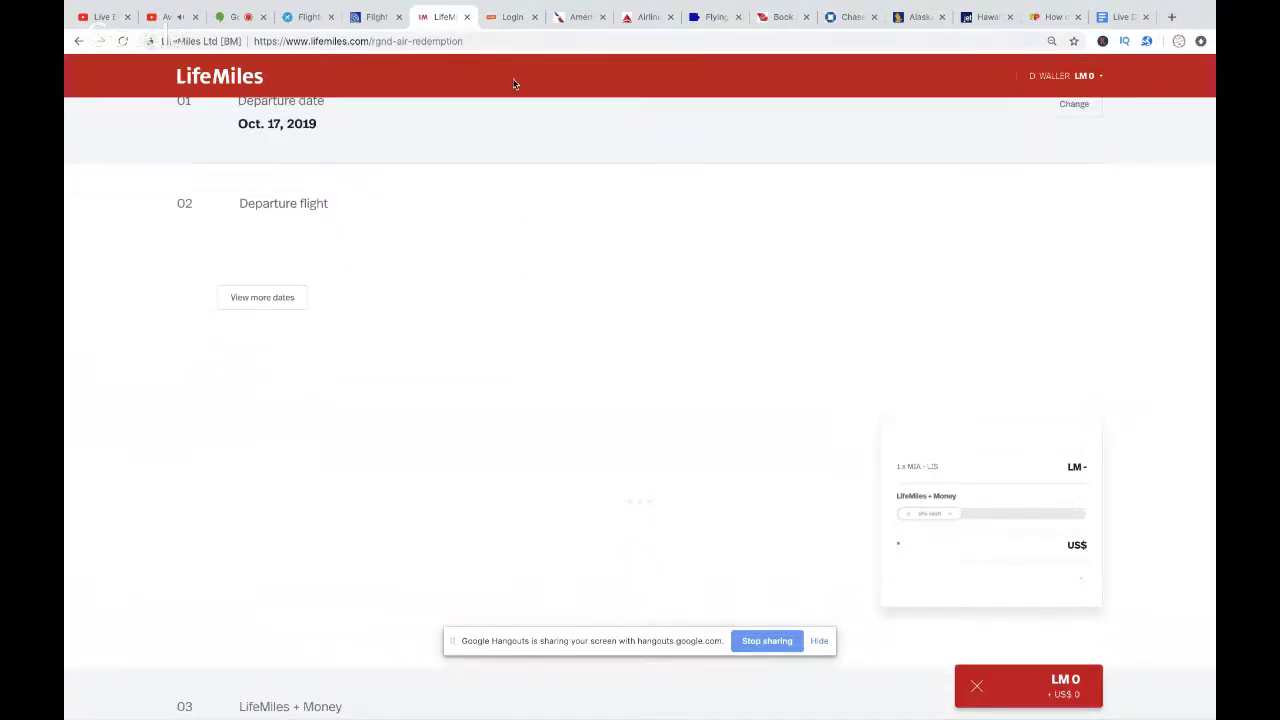
scroll(577, 345, "down", 1)
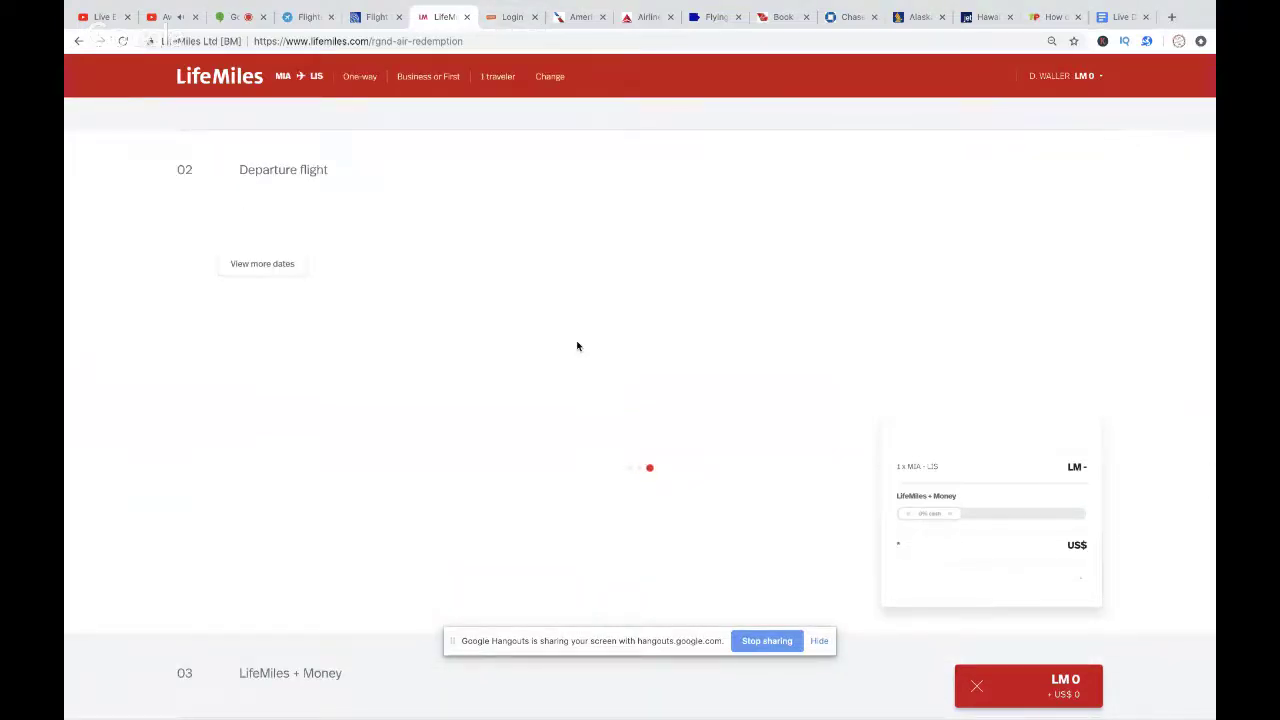
scroll(577, 346, "down", 3)
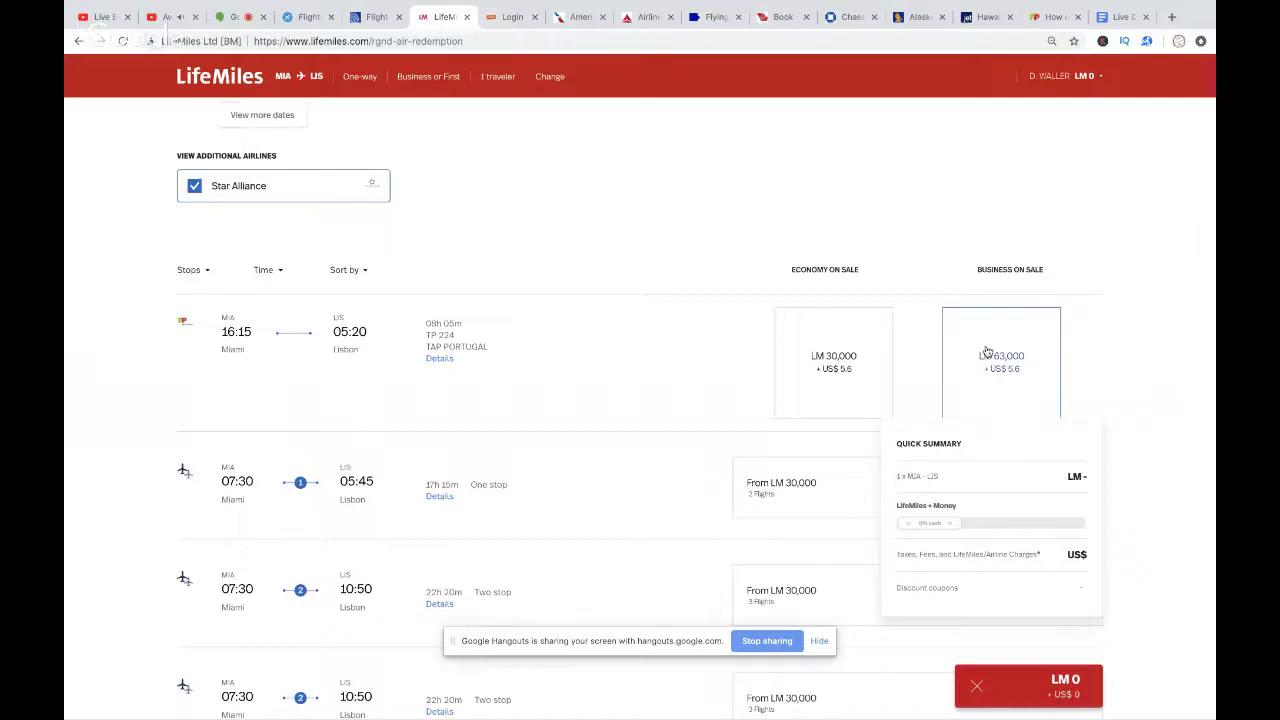
scroll(519, 376, "down", 1)
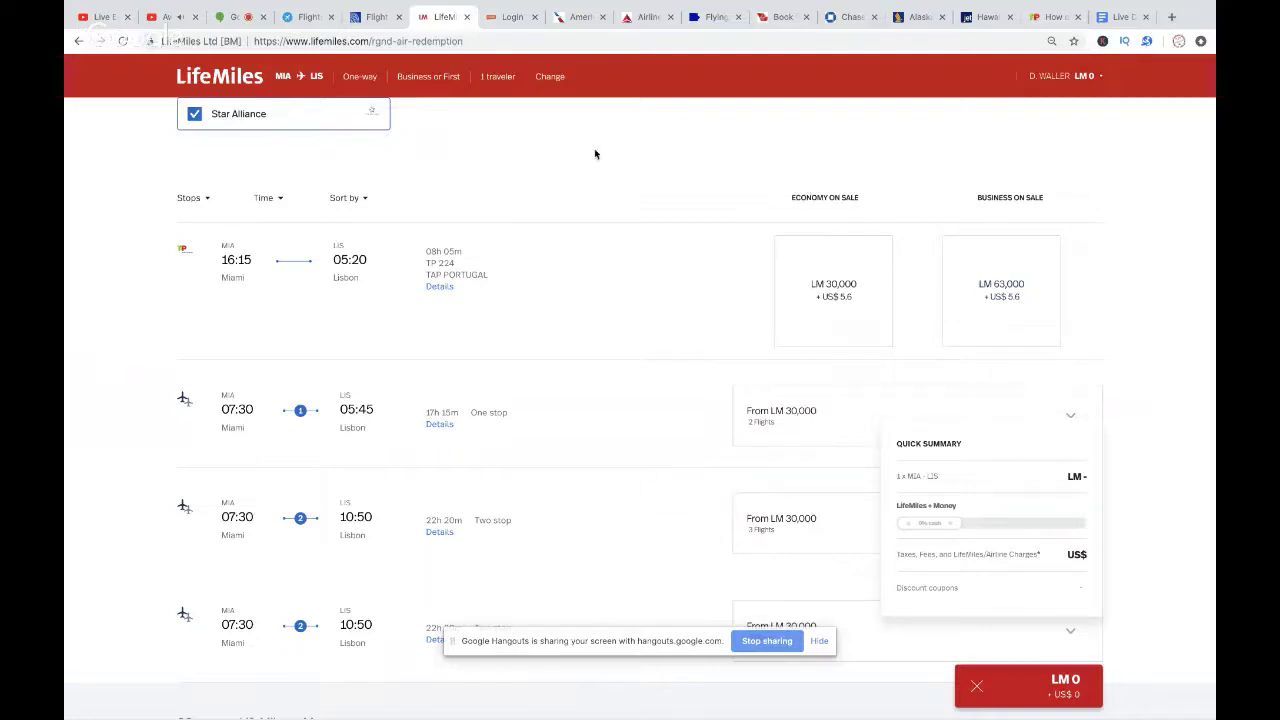
Step: Switch to Aeroplan, log in, open the flight booking page, and dismiss the location request
left_click(503, 20)
left_click(466, 339)
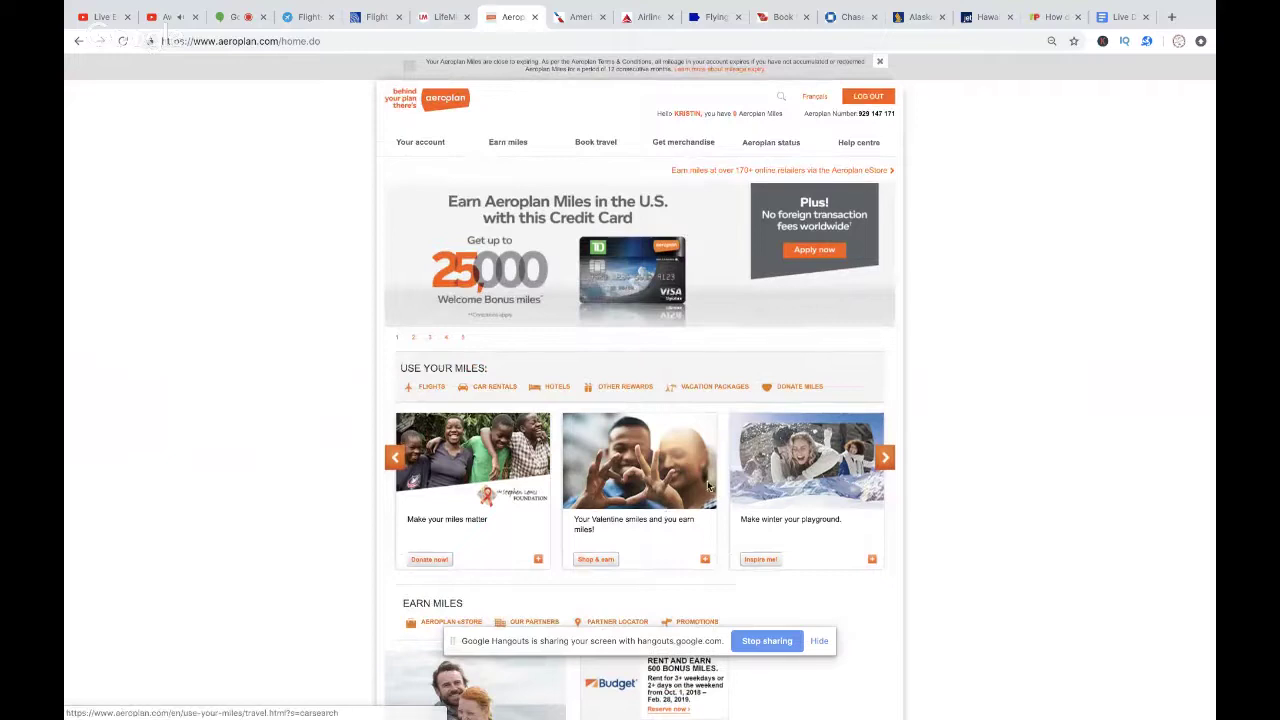
mouse_move(574, 142)
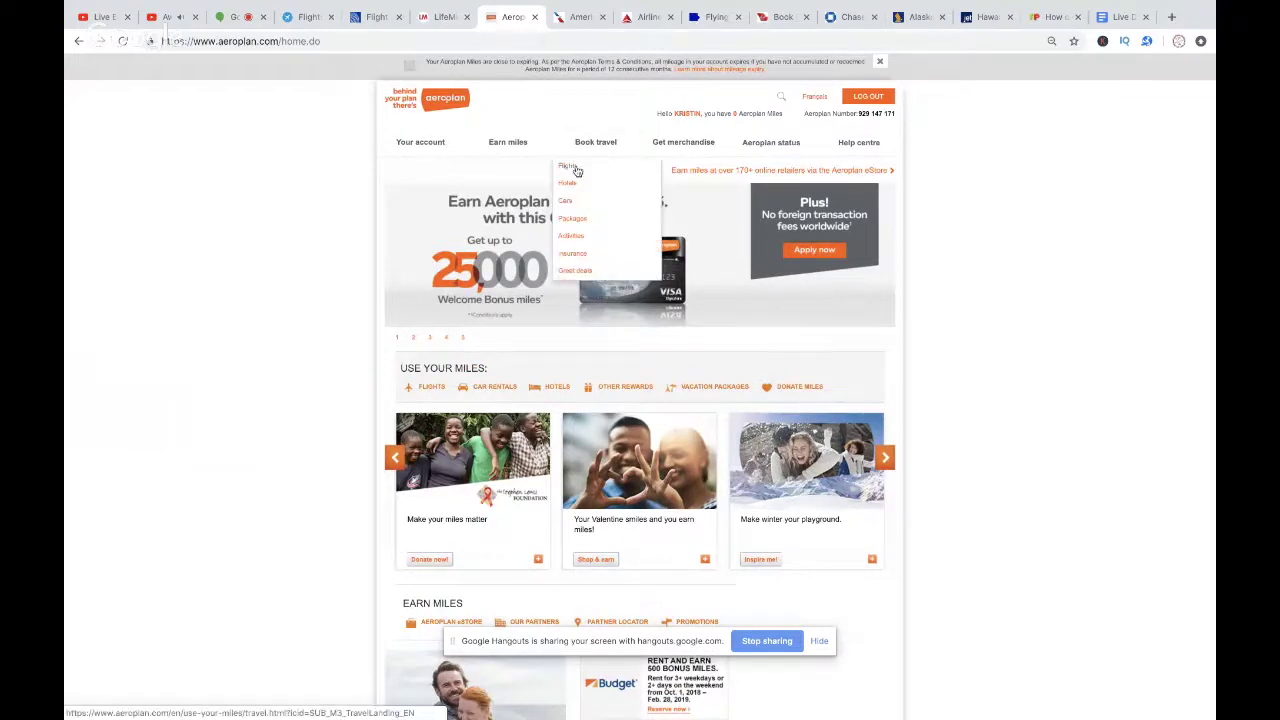
left_click(575, 168)
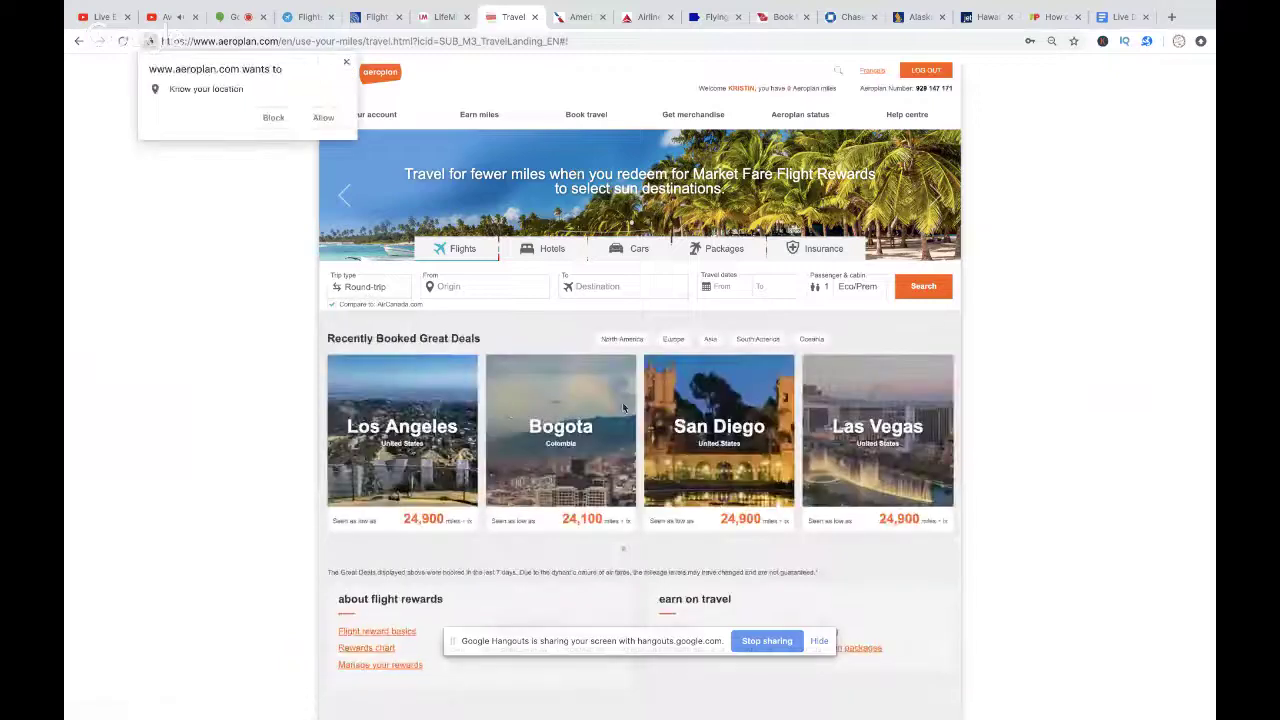
left_click(346, 62)
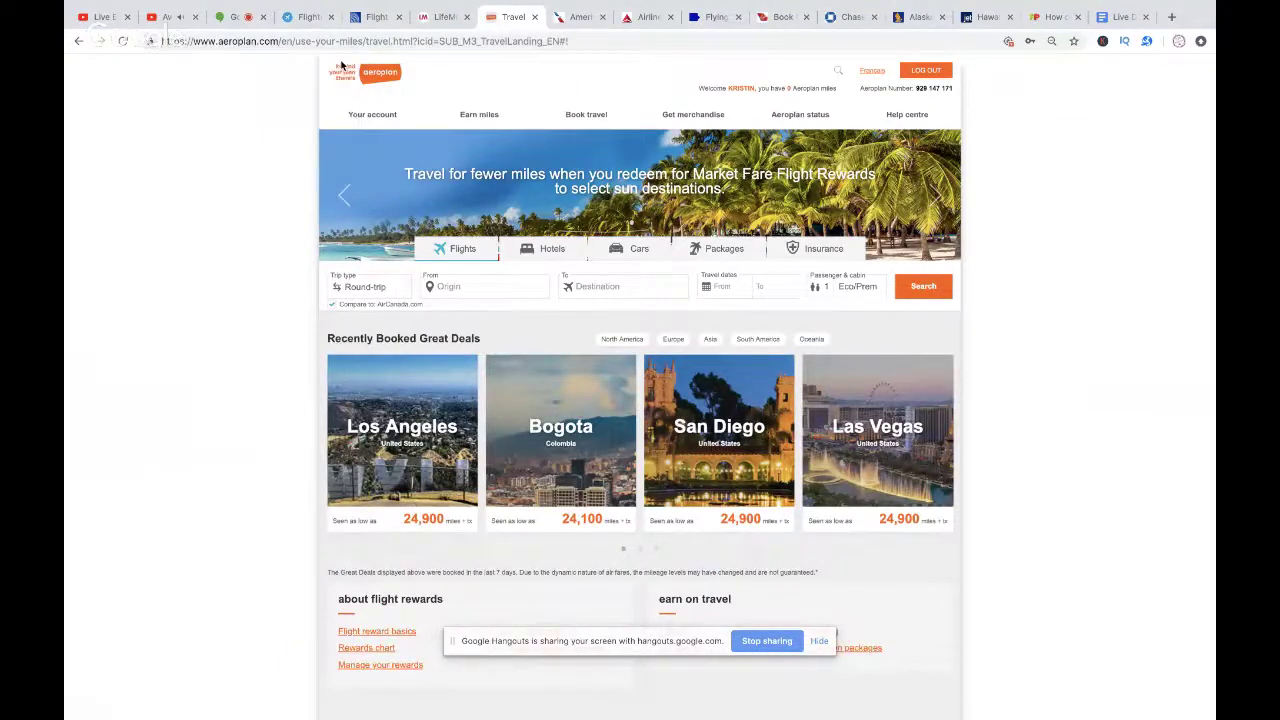
Step: Set the Aeroplan search to a one-way trip from Miami (MIA) to Lisbon (LIS)
left_click(362, 289)
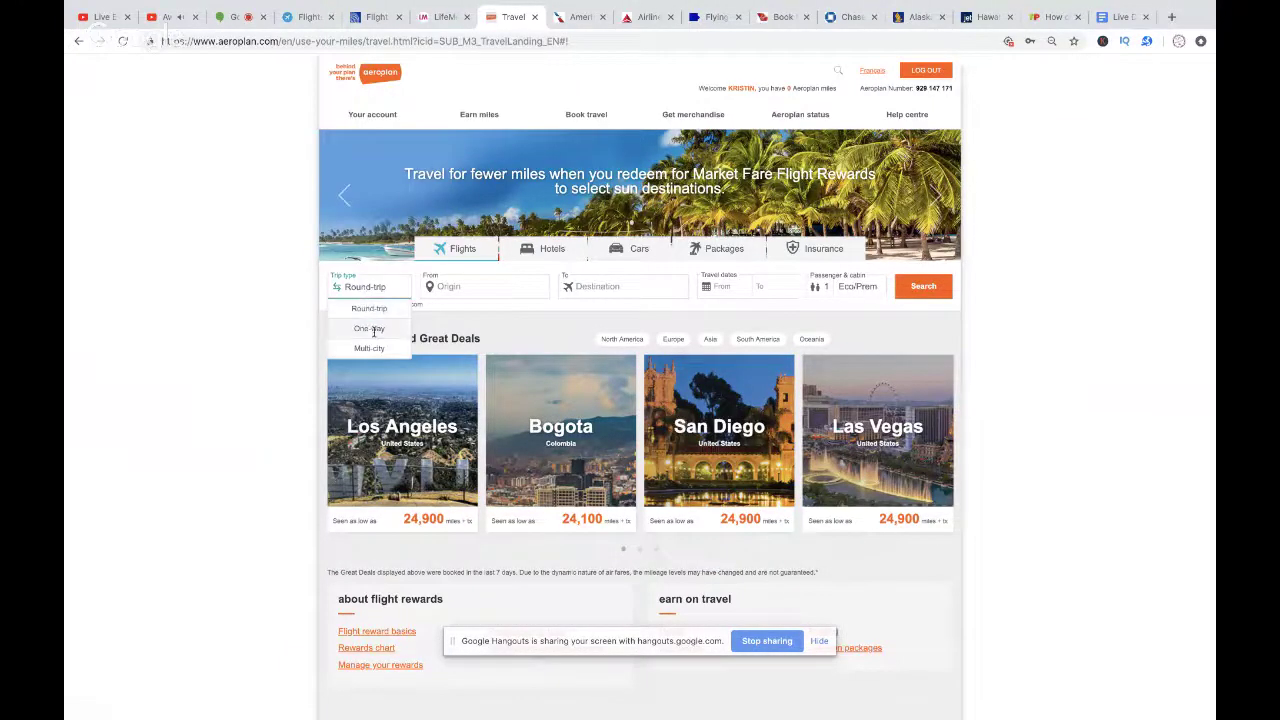
left_click(367, 322)
left_click(449, 286)
type("mia")
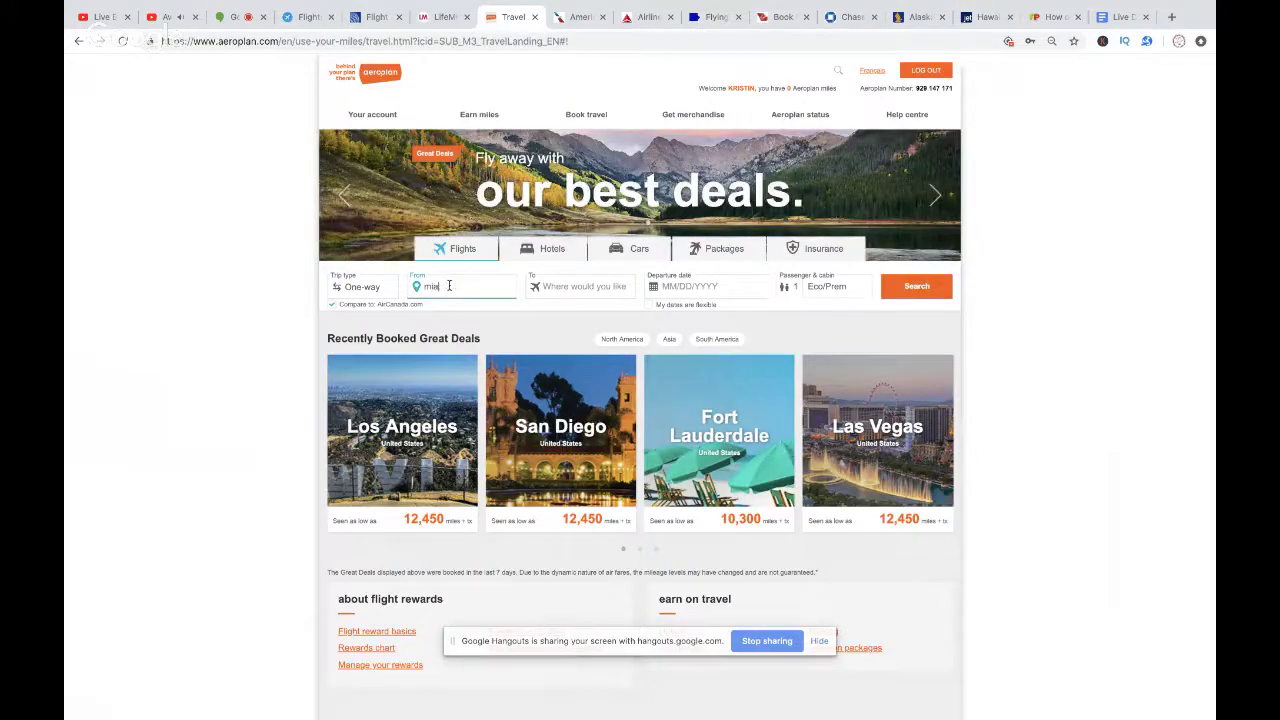
left_click(491, 318)
left_click(578, 282)
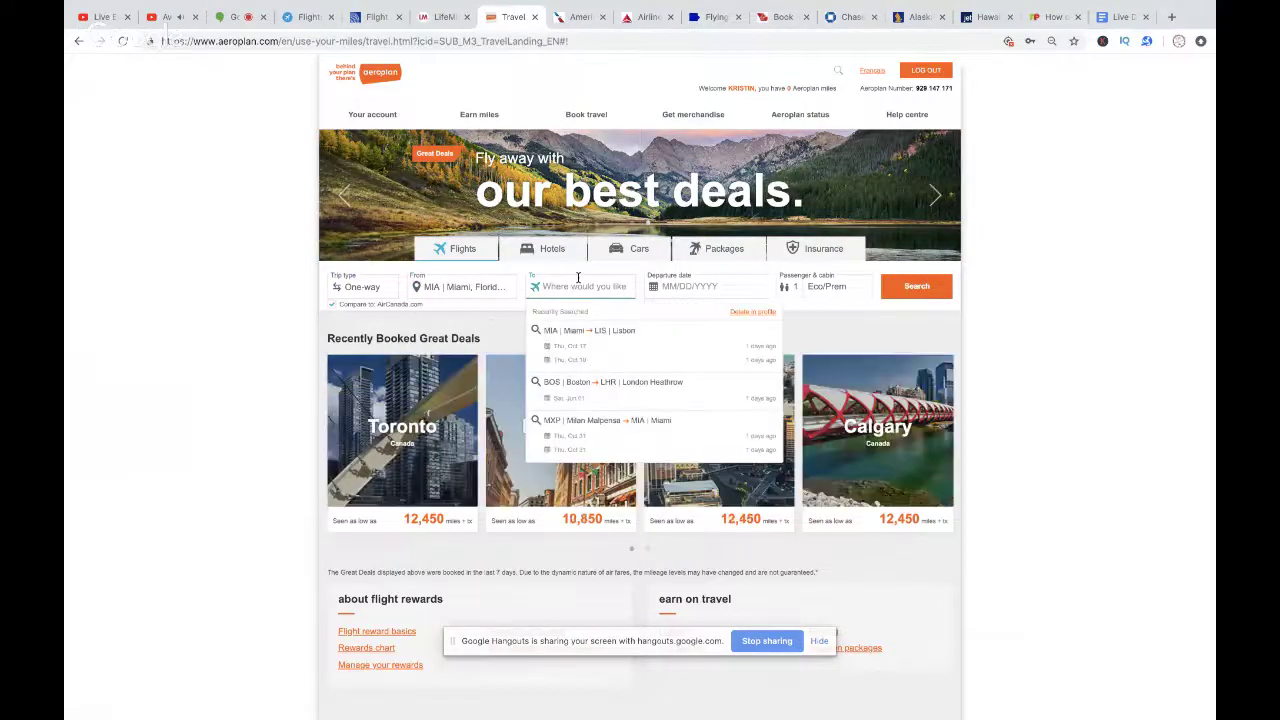
type("lis")
left_click(590, 320)
Step: Set the departure date to October 17, 2019
left_click(675, 288)
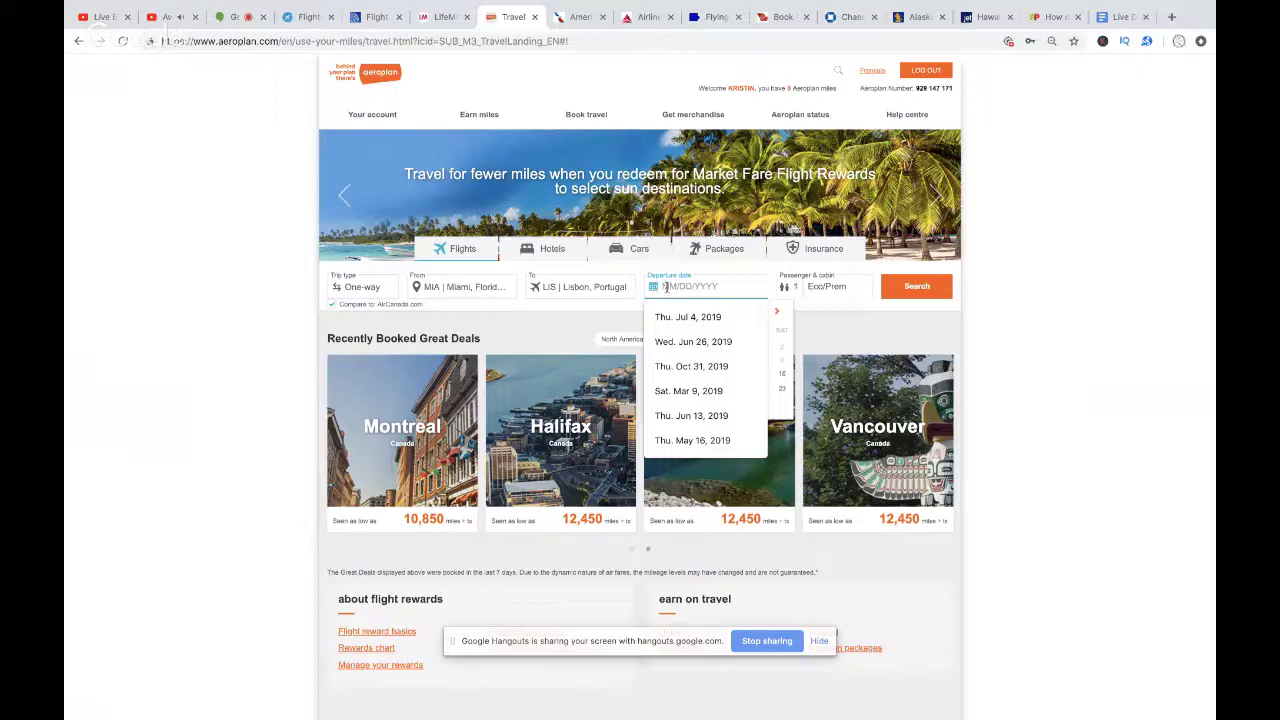
left_click(776, 312)
left_click(776, 312)
left_click(776, 312)
left_click(776, 312)
left_click(776, 313)
left_click(776, 313)
left_click(776, 313)
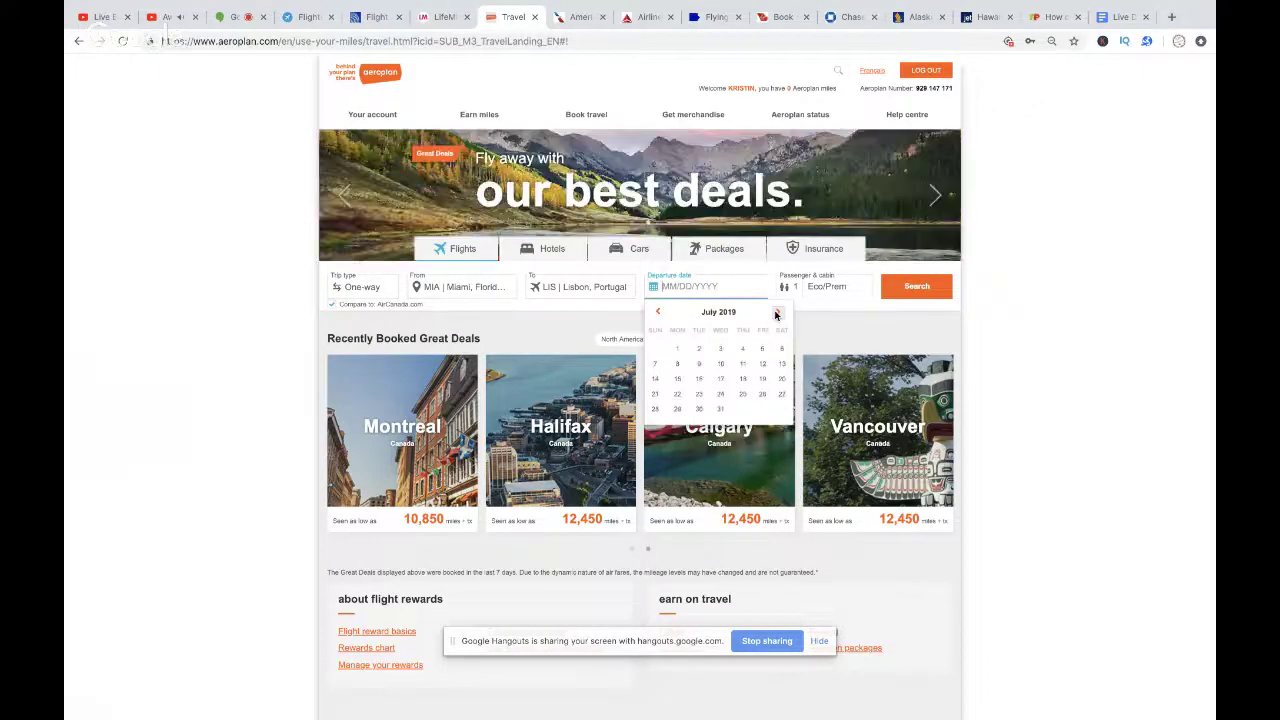
left_click(776, 313)
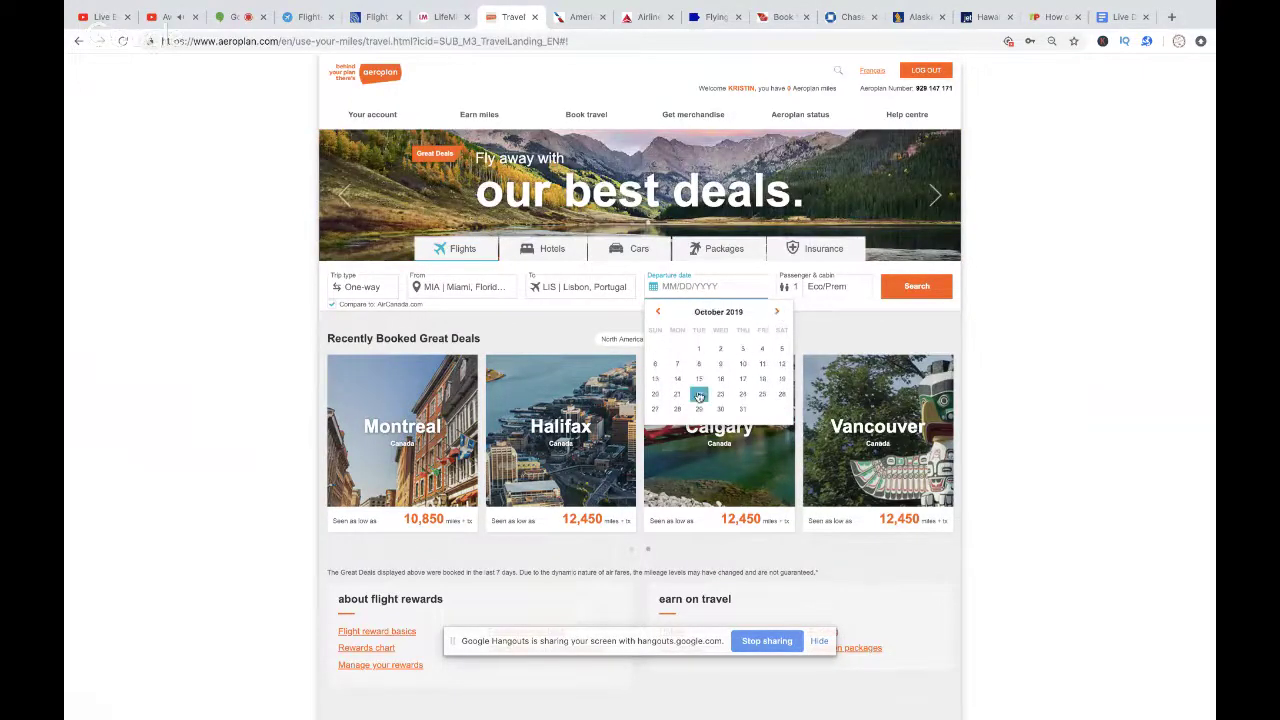
left_click(742, 378)
Step: Set the cabin to Business/First for one passenger and run the flight reward search
left_click(902, 315)
left_click(871, 314)
left_click(840, 402)
left_click(889, 402)
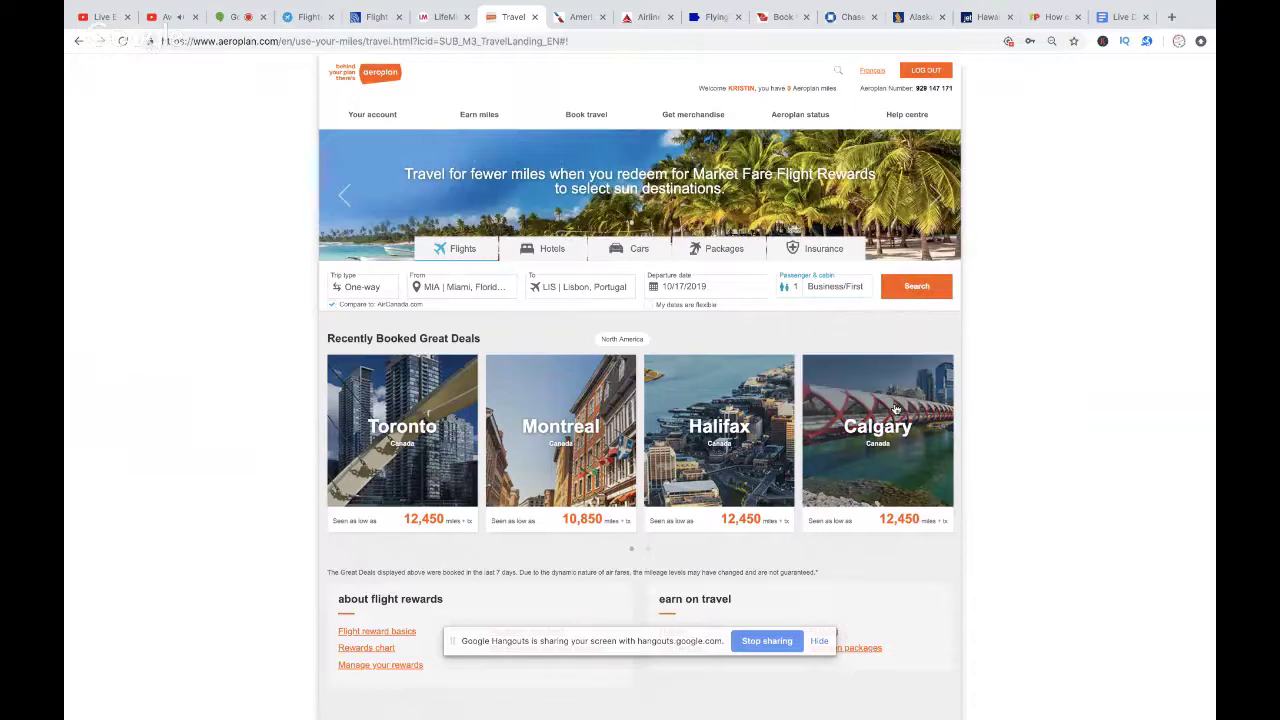
left_click(916, 286)
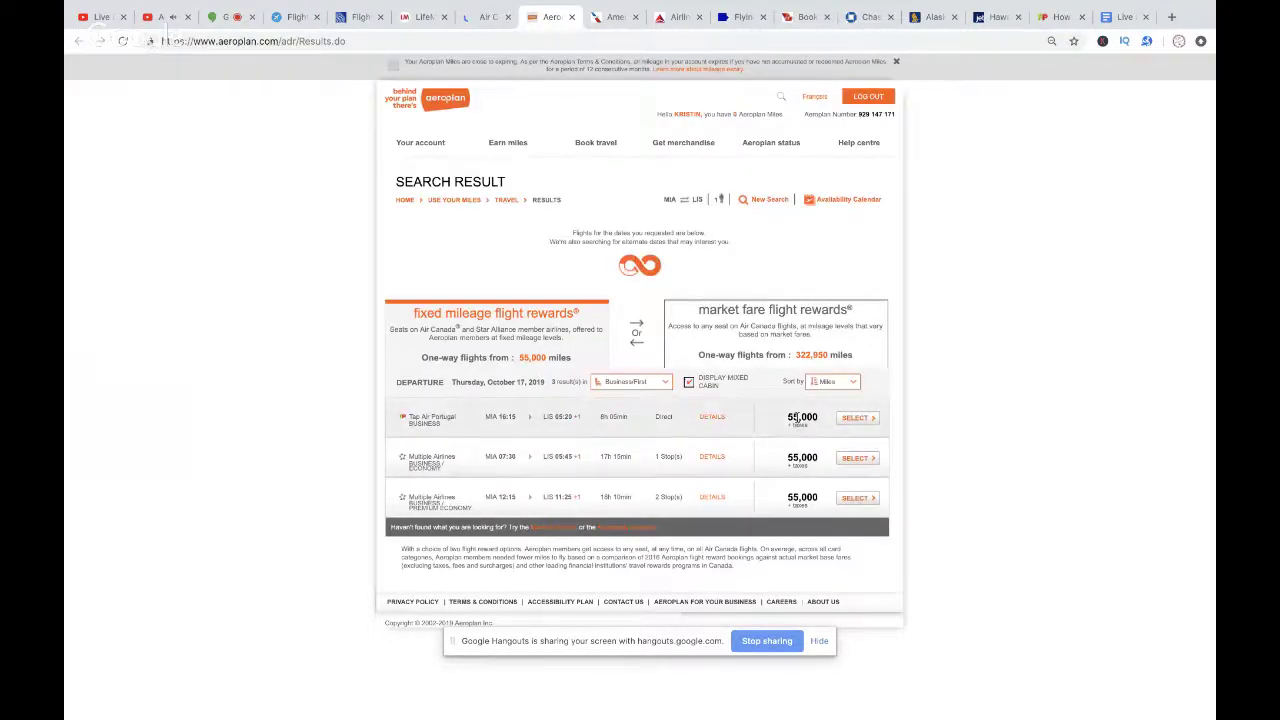
Step: Select the direct Tap Air Portugal business reward to view its cost summary, and open the new search form
left_click(862, 418)
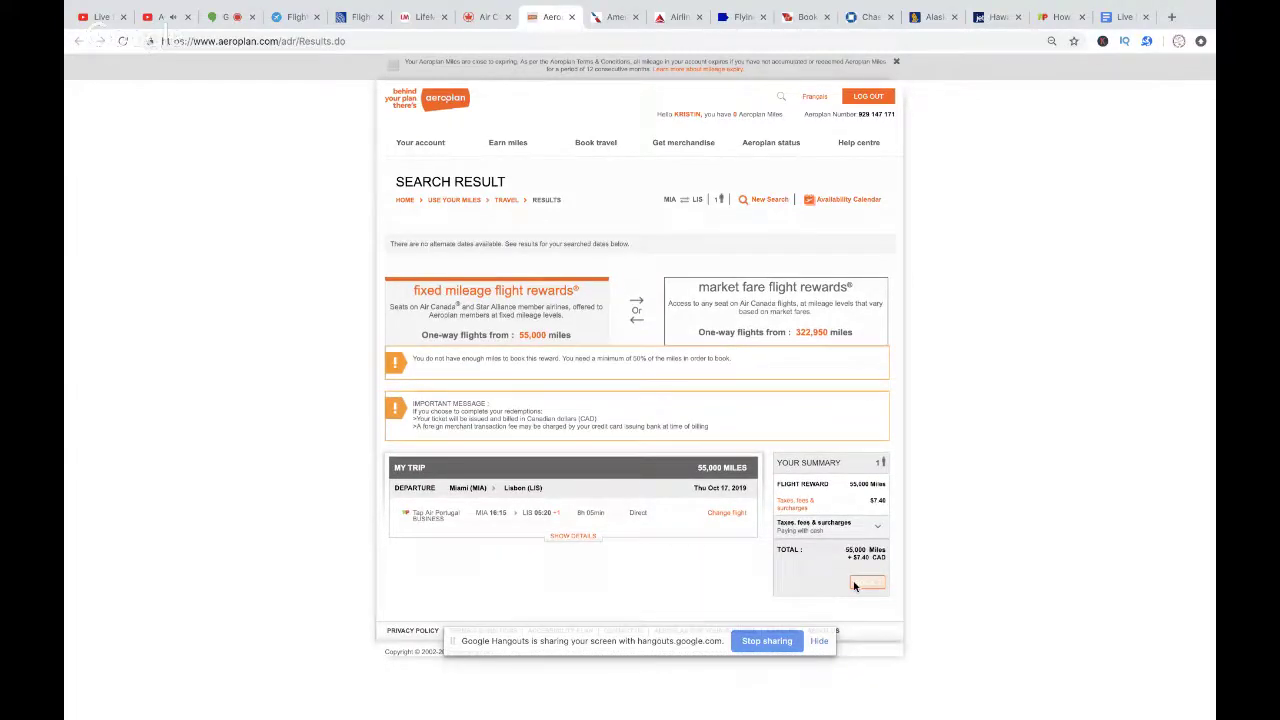
left_click(766, 204)
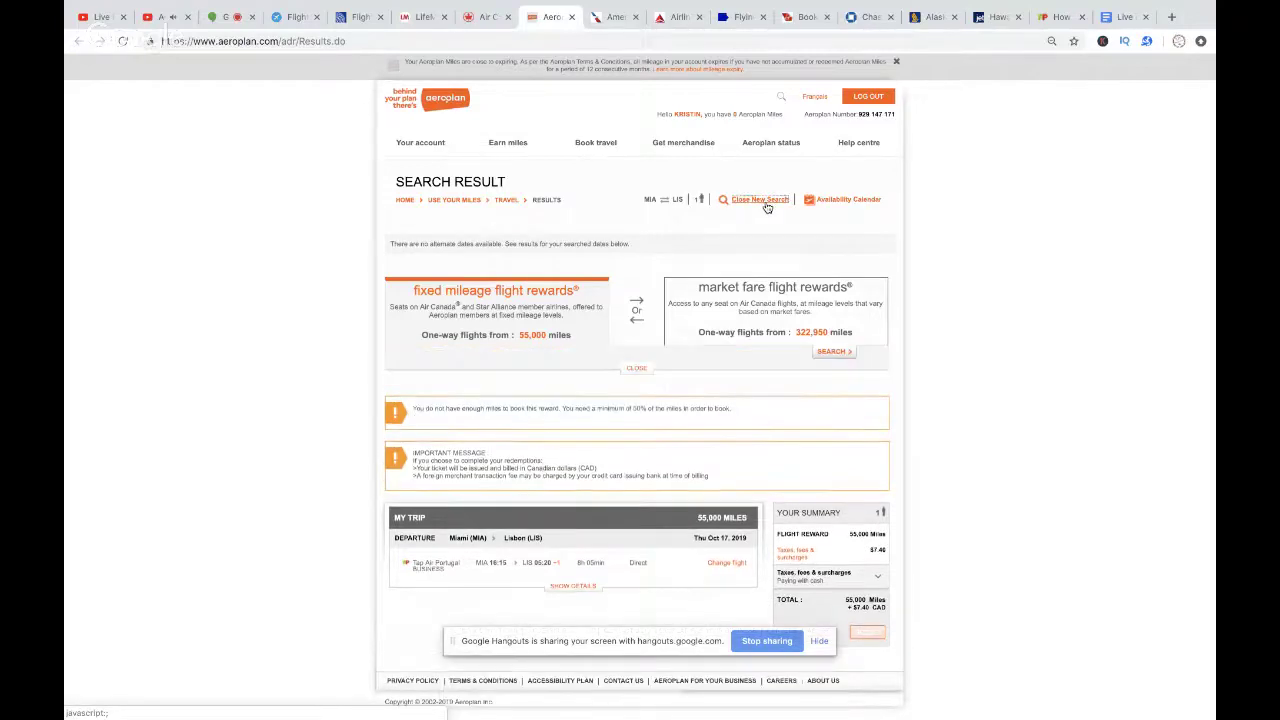
Step: Change the Aeroplan search route to Lisbon (LIS) as the origin and Naples, Italy (NAP) as the destination
left_click(492, 408)
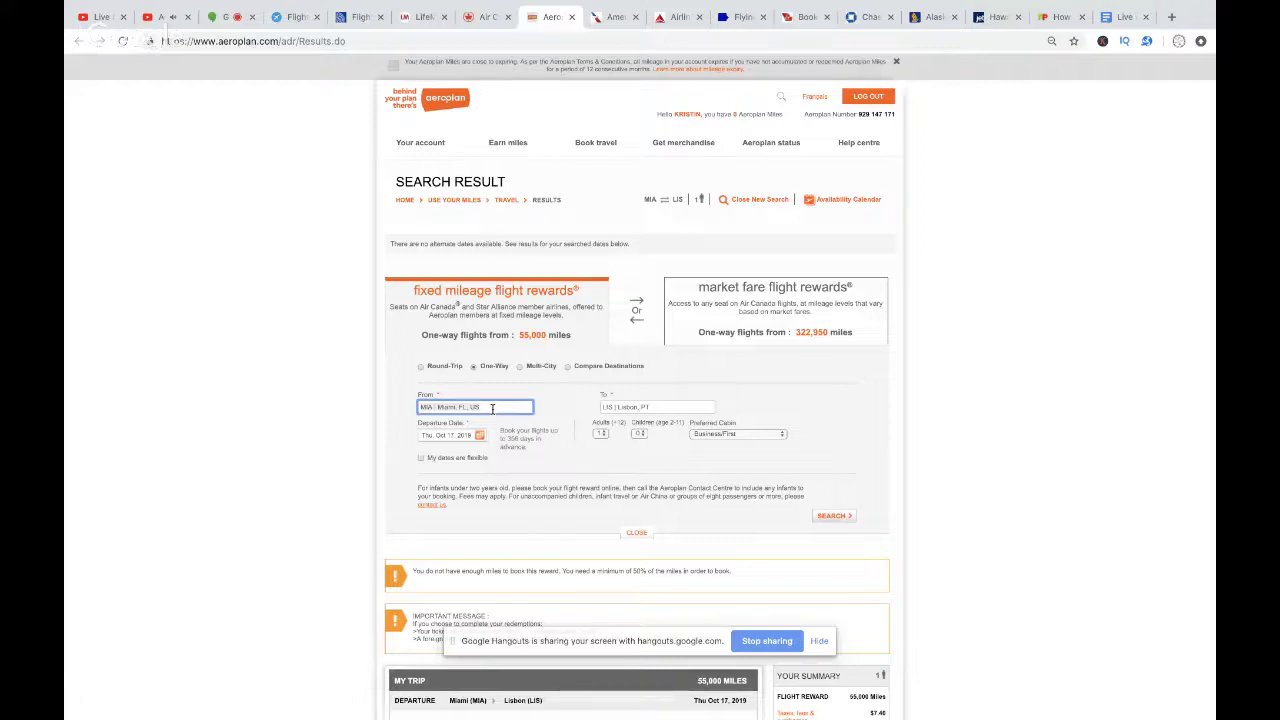
scroll(492, 408, "down", 3)
key("ctrl+a")
key("BackSpace")
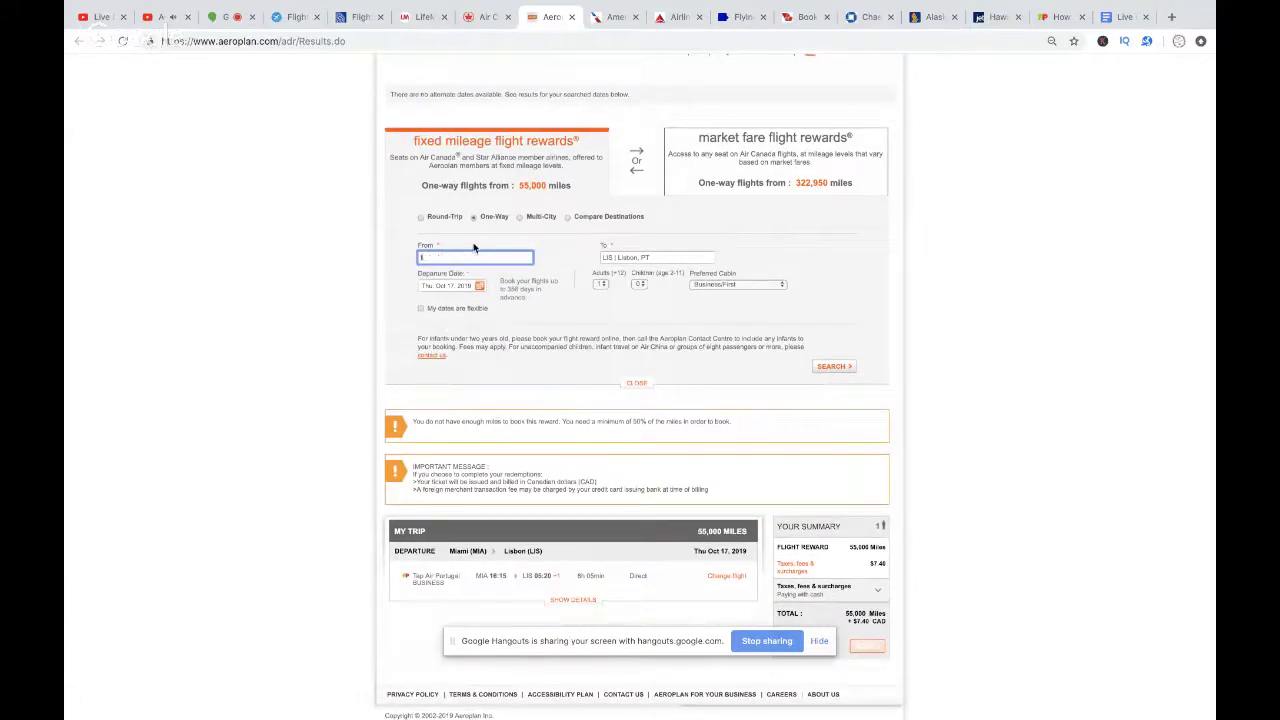
type("lis")
left_click(449, 270)
left_click(627, 257)
type("nai")
left_click(620, 273)
Step: Set the departure date to October 21, 2019 and the cabin to Economy/Premium Economy, and run the flight reward search
left_click(466, 288)
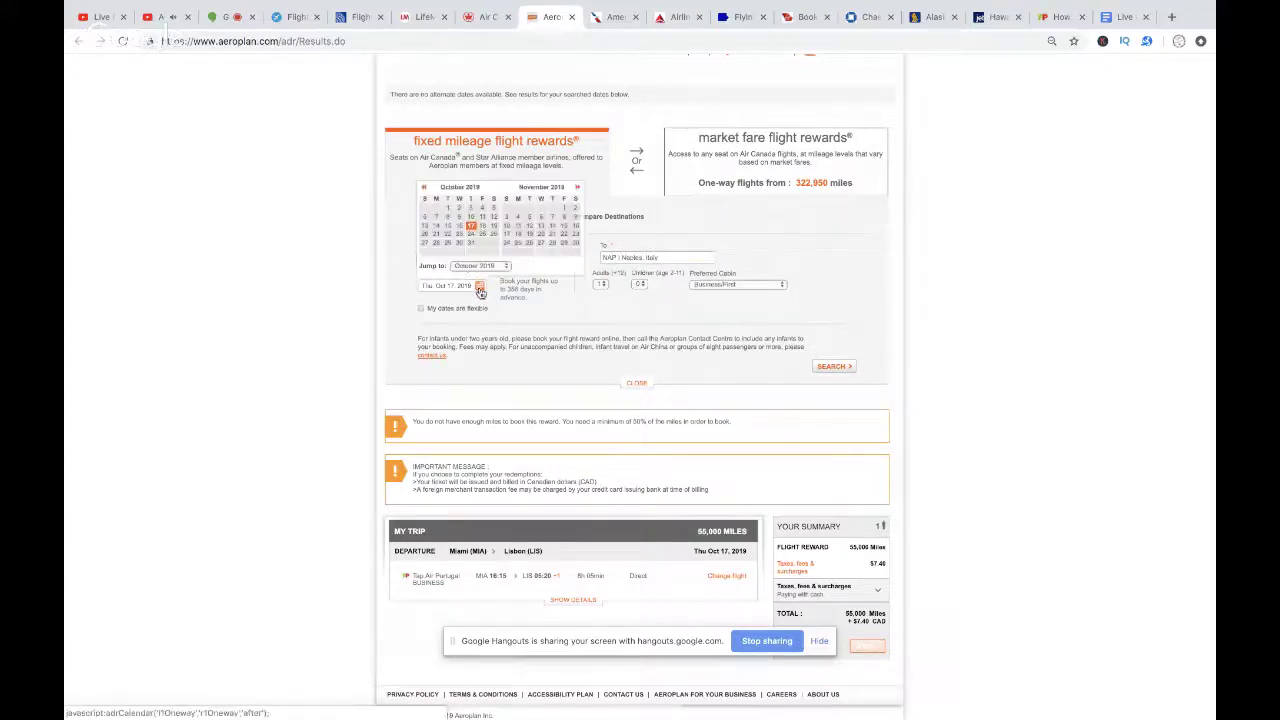
left_click(437, 235)
left_click(723, 284)
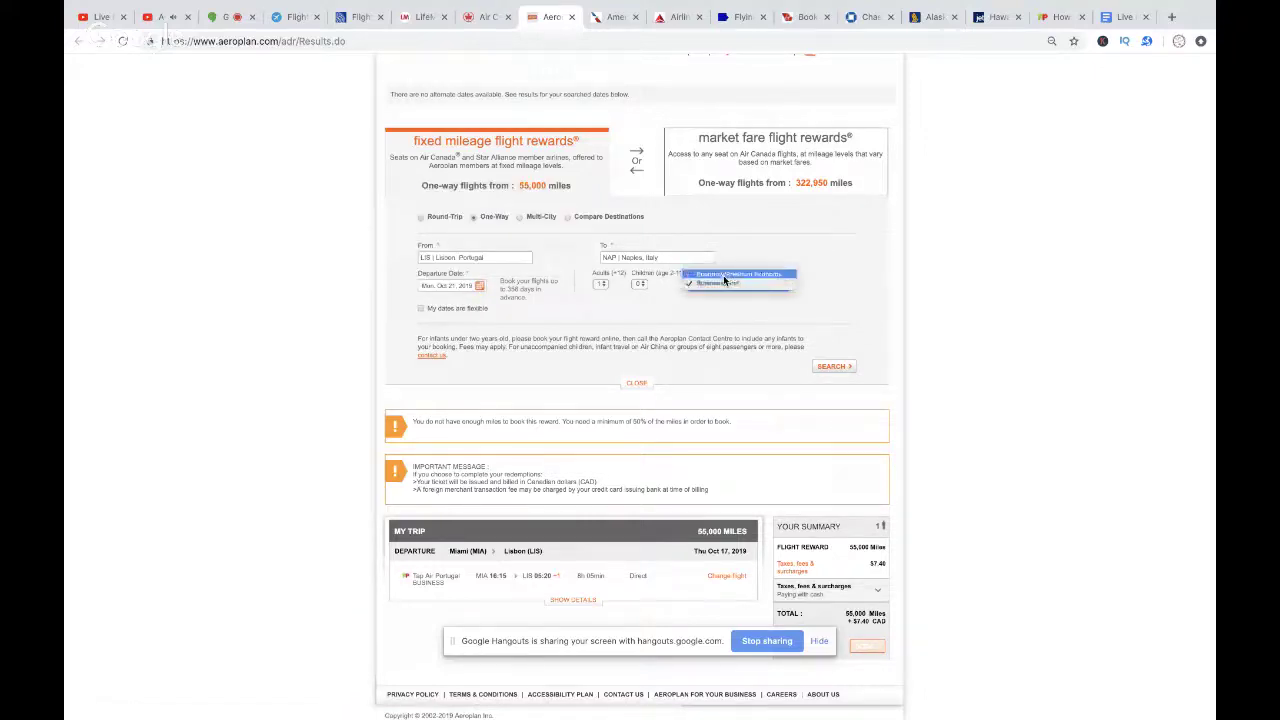
left_click(723, 273)
left_click(838, 367)
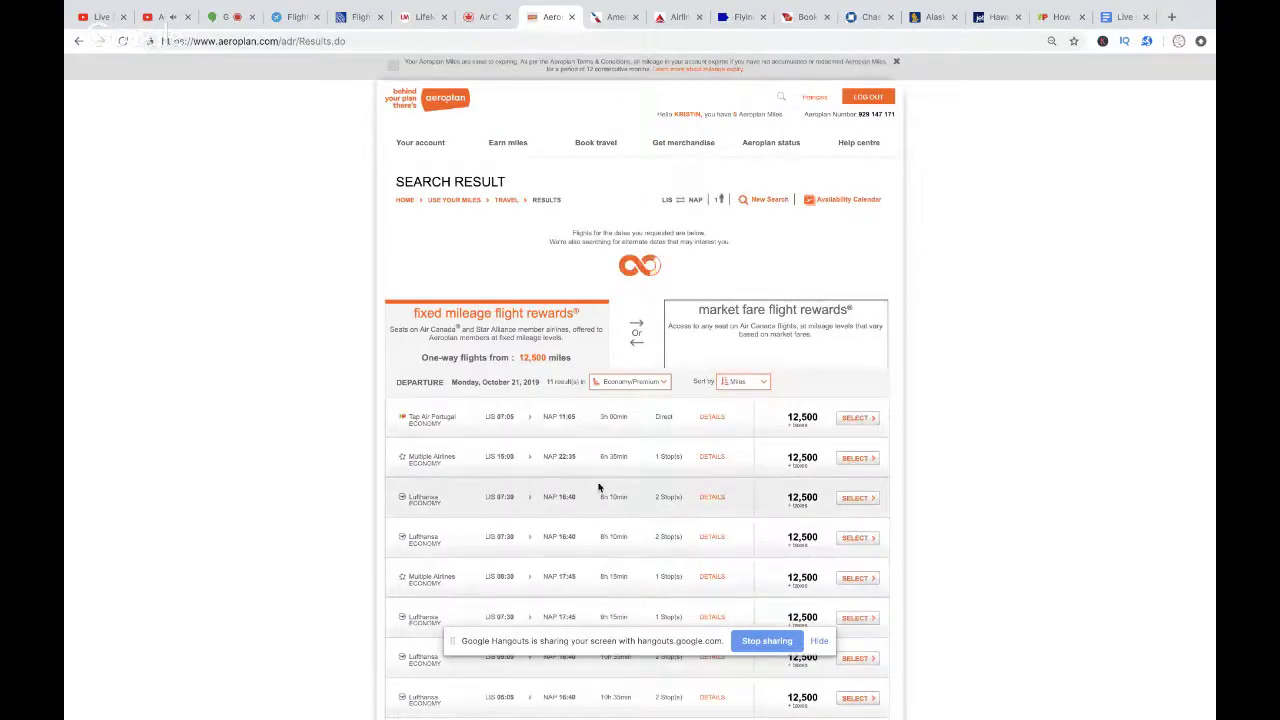
Step: Expand the details of the direct Tap Air Portugal economy reward to Naples and select it to view its cost summary
left_click(712, 417)
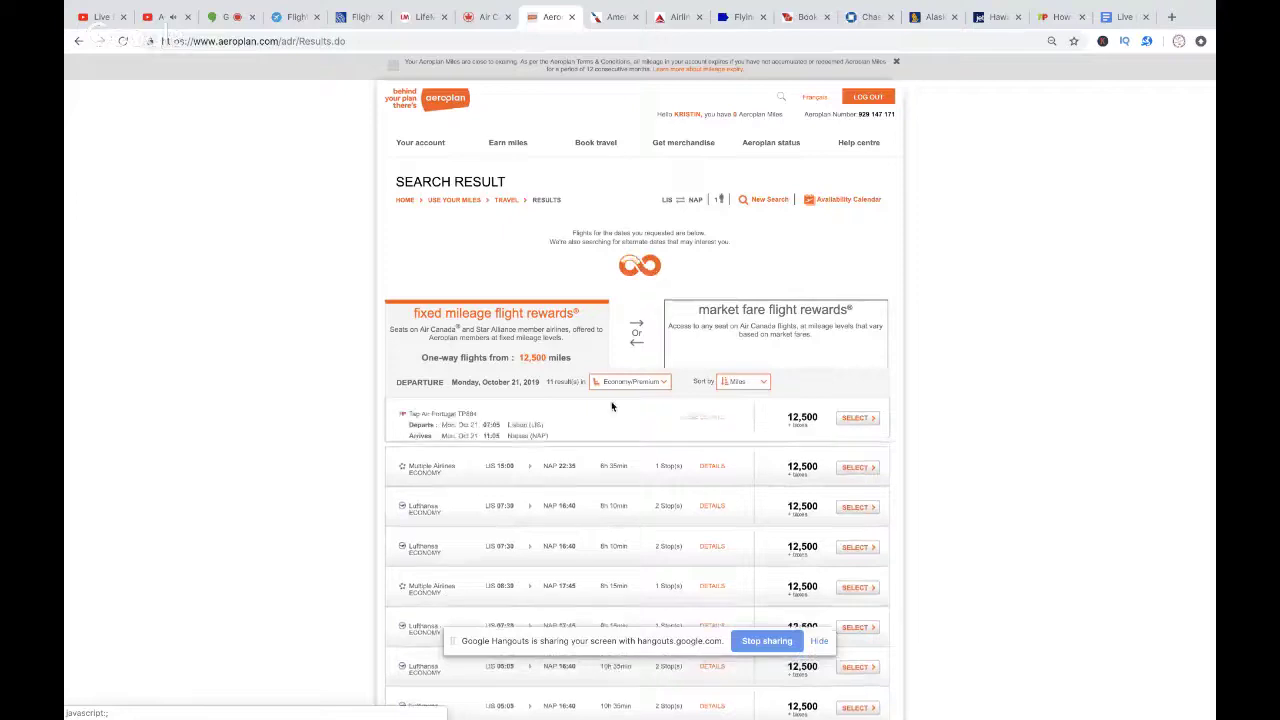
left_click(856, 419)
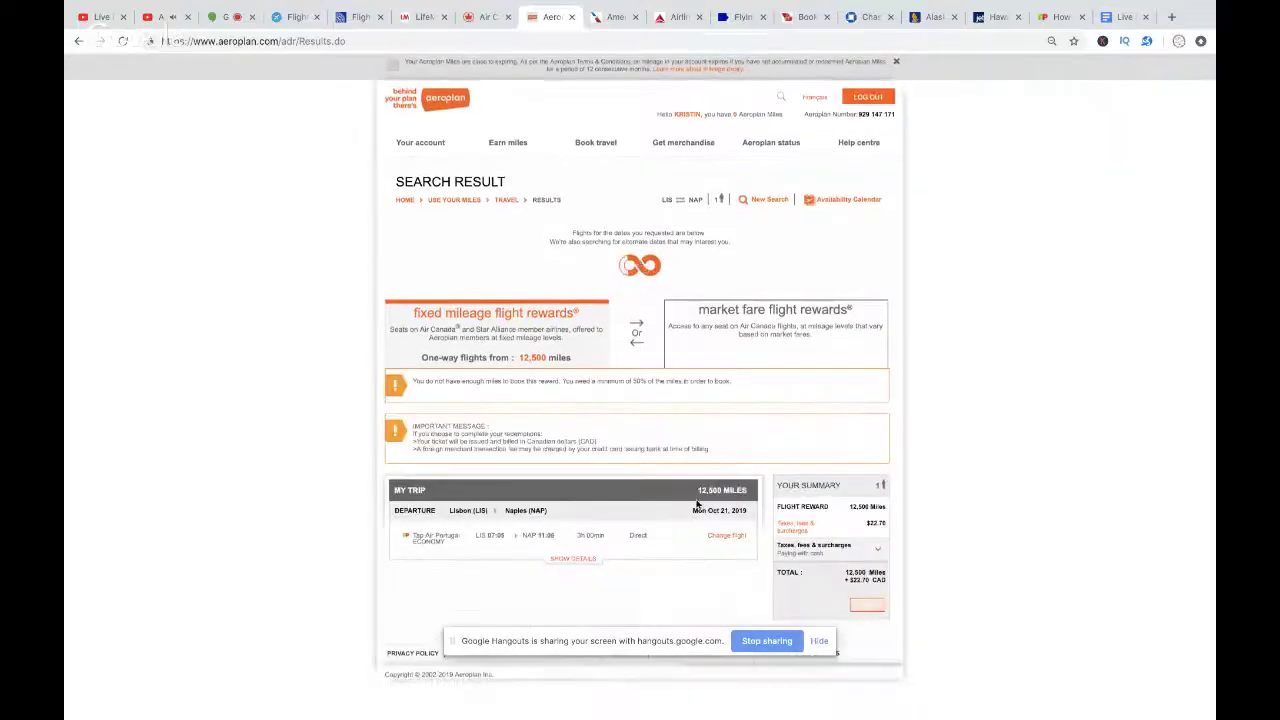
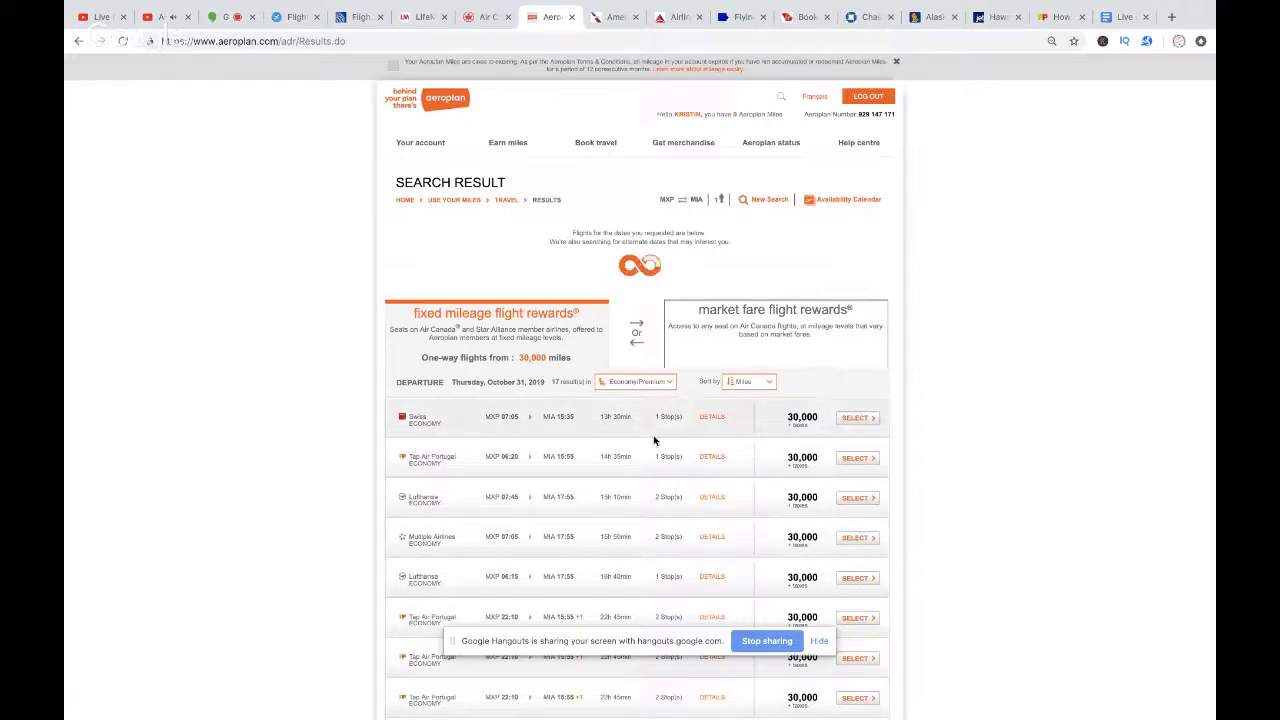
Step: Compare the cost summaries of the one-stop Tap Air Portugal and Swiss economy rewards from Milan Malpensa to Miami, and stop screen sharing
left_click(713, 457)
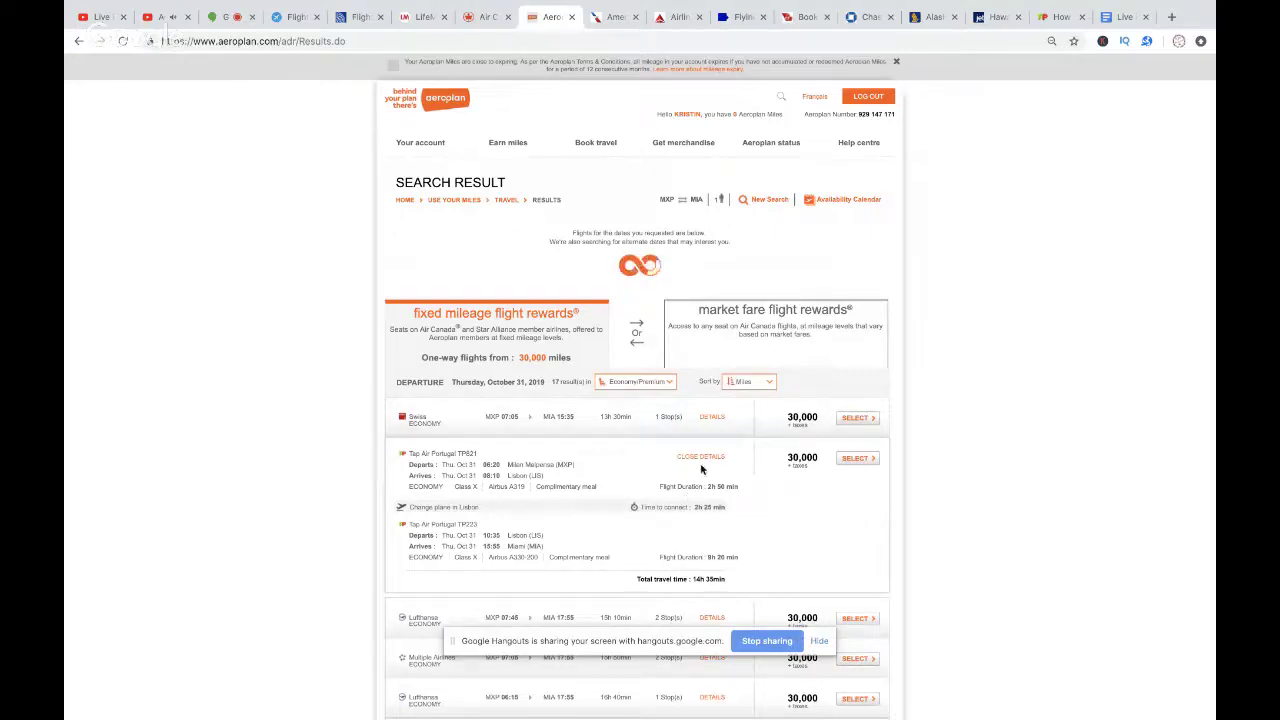
left_click(855, 458)
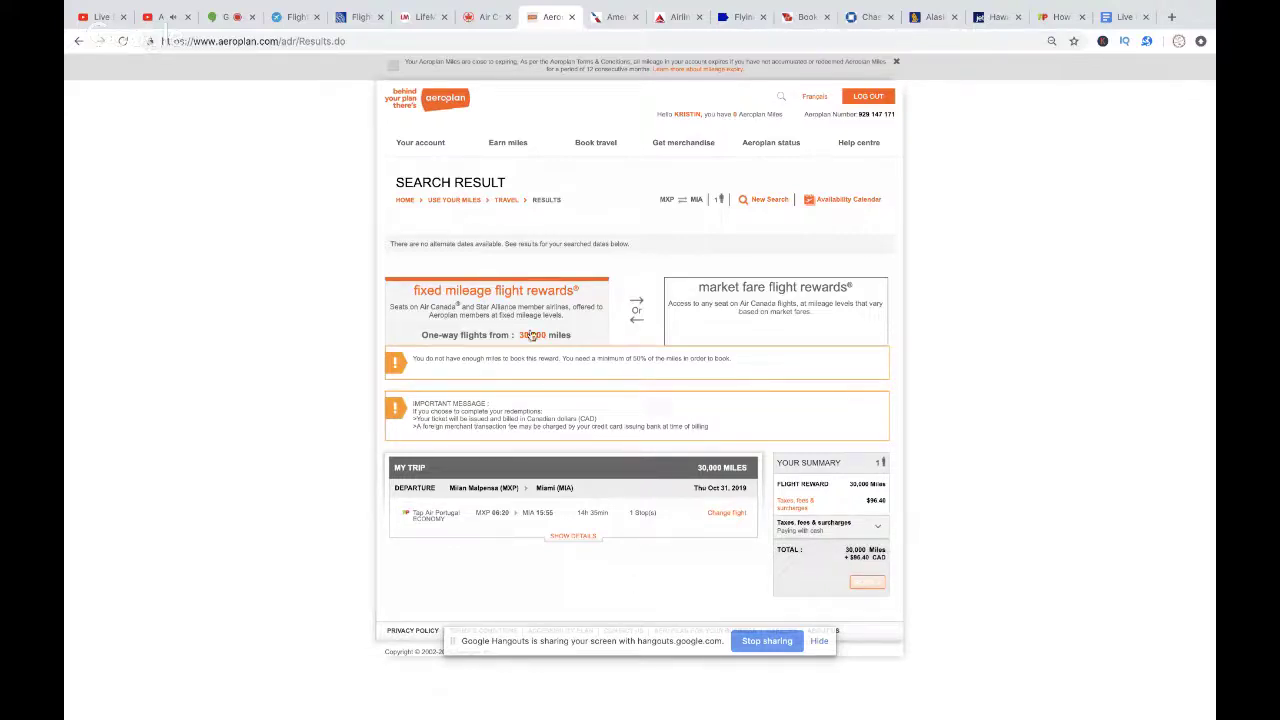
mouse_move(393, 136)
left_click(727, 513)
scroll(840, 575, "down", 2)
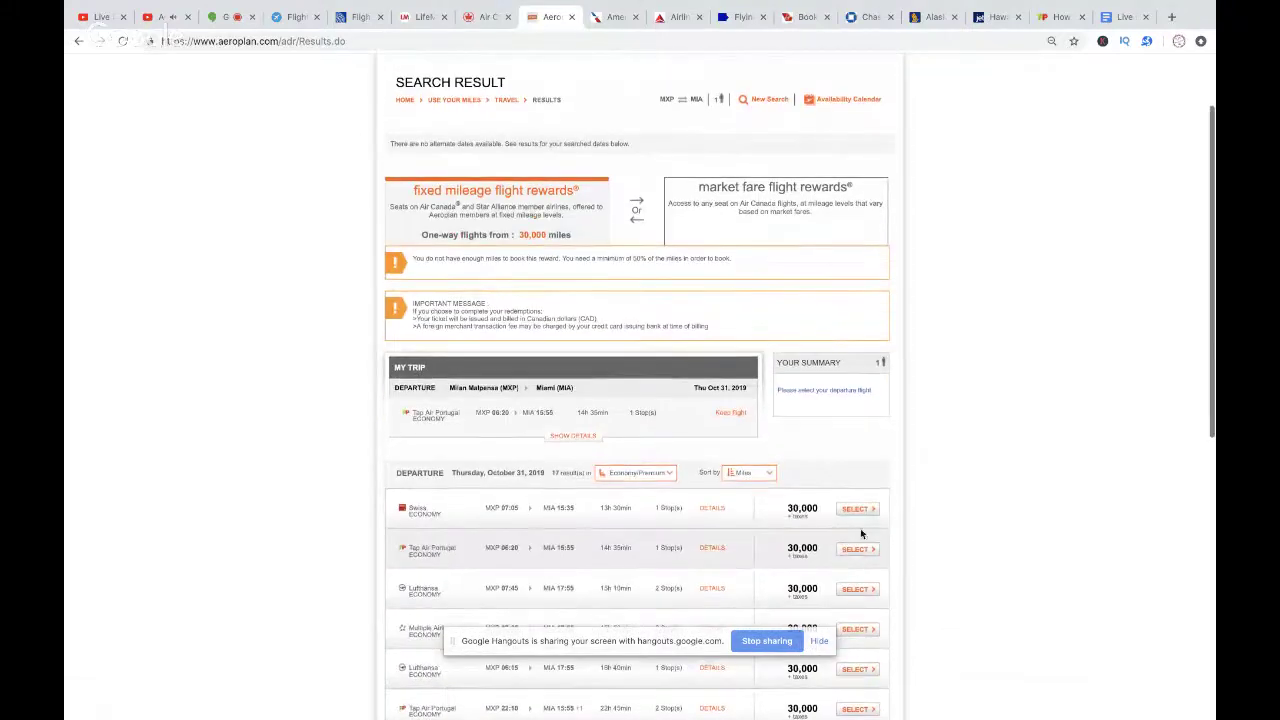
left_click(855, 510)
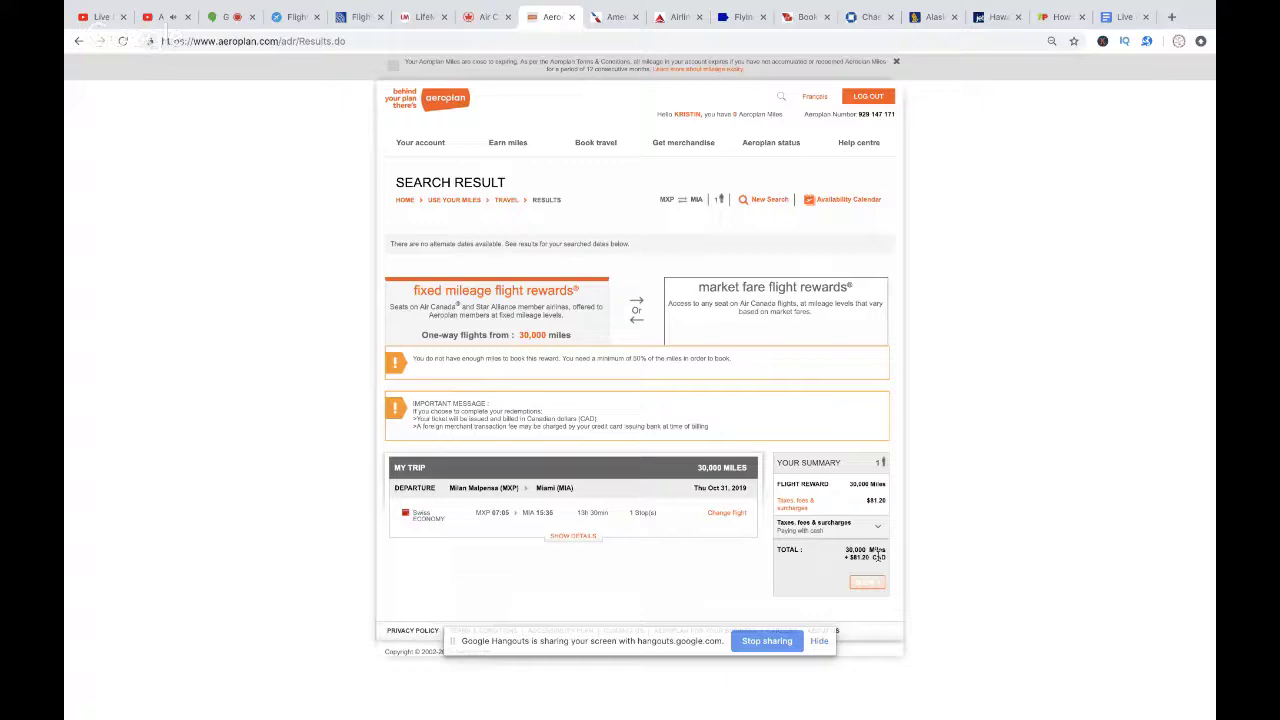
left_click(759, 641)
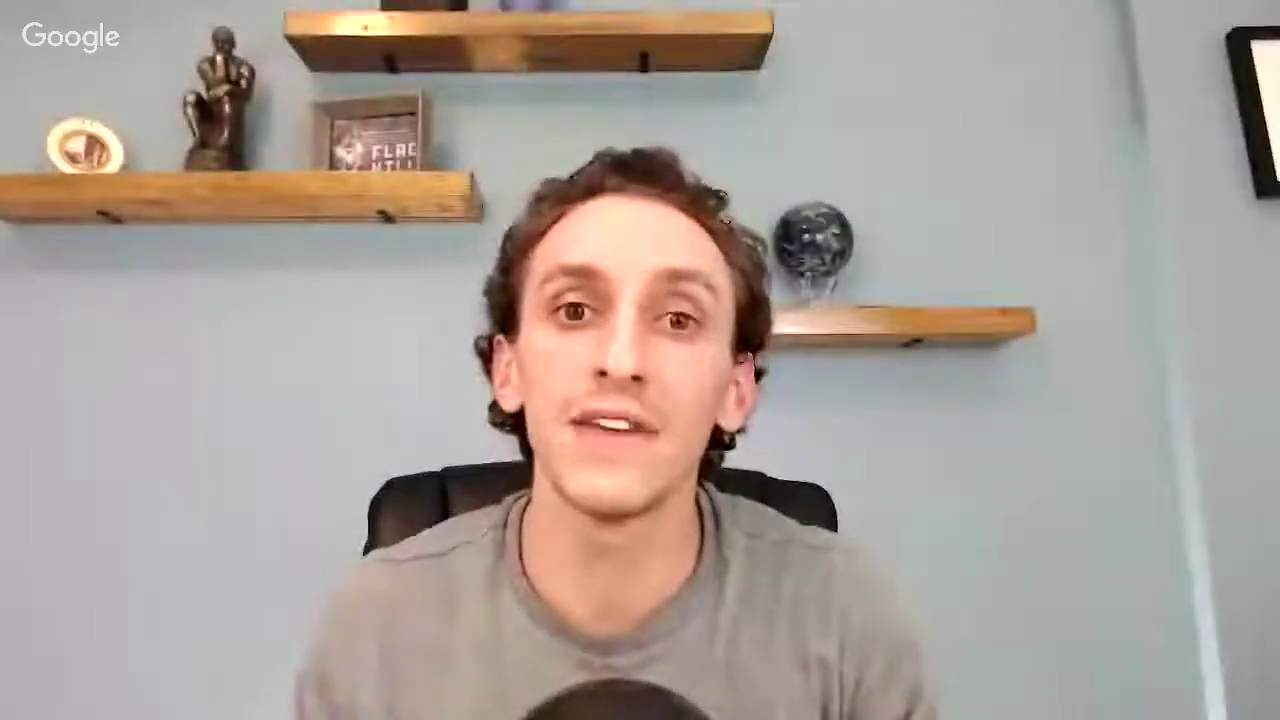
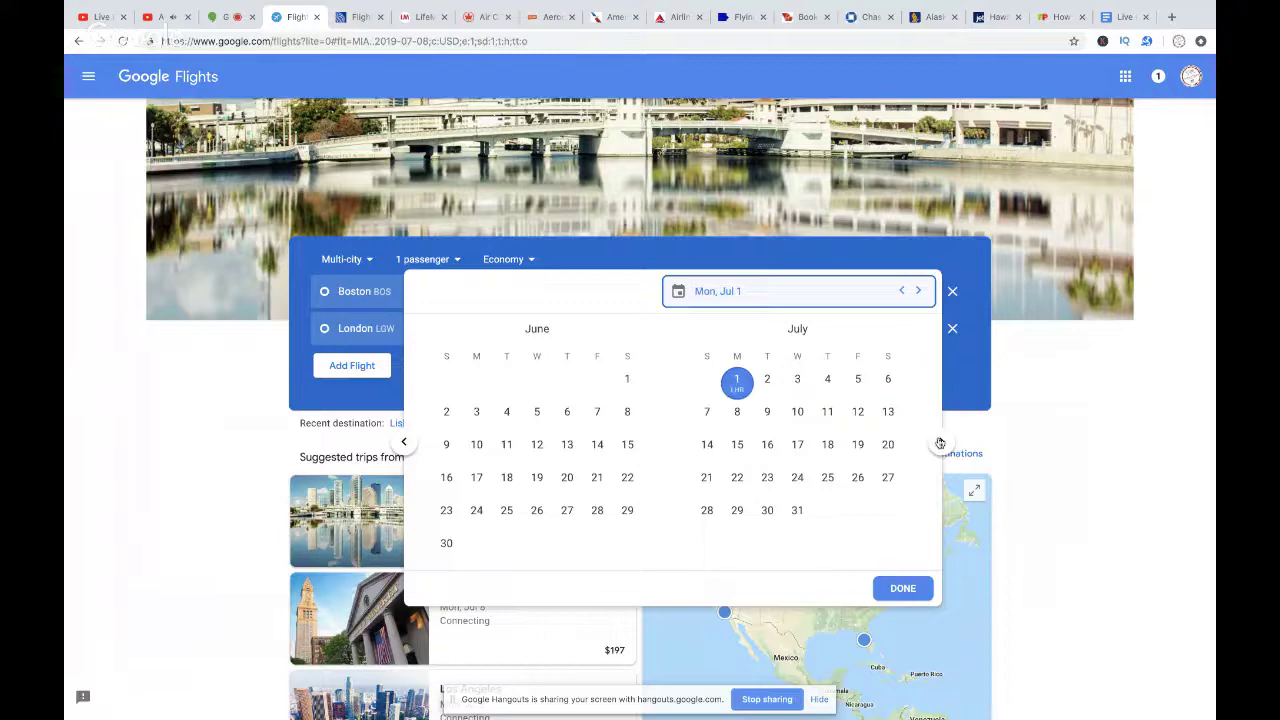
Step: Close the outbound date picker in Google Flights and set the London (LGW) to Boston (BOS) flight date to Wednesday, July 31
left_click(958, 376)
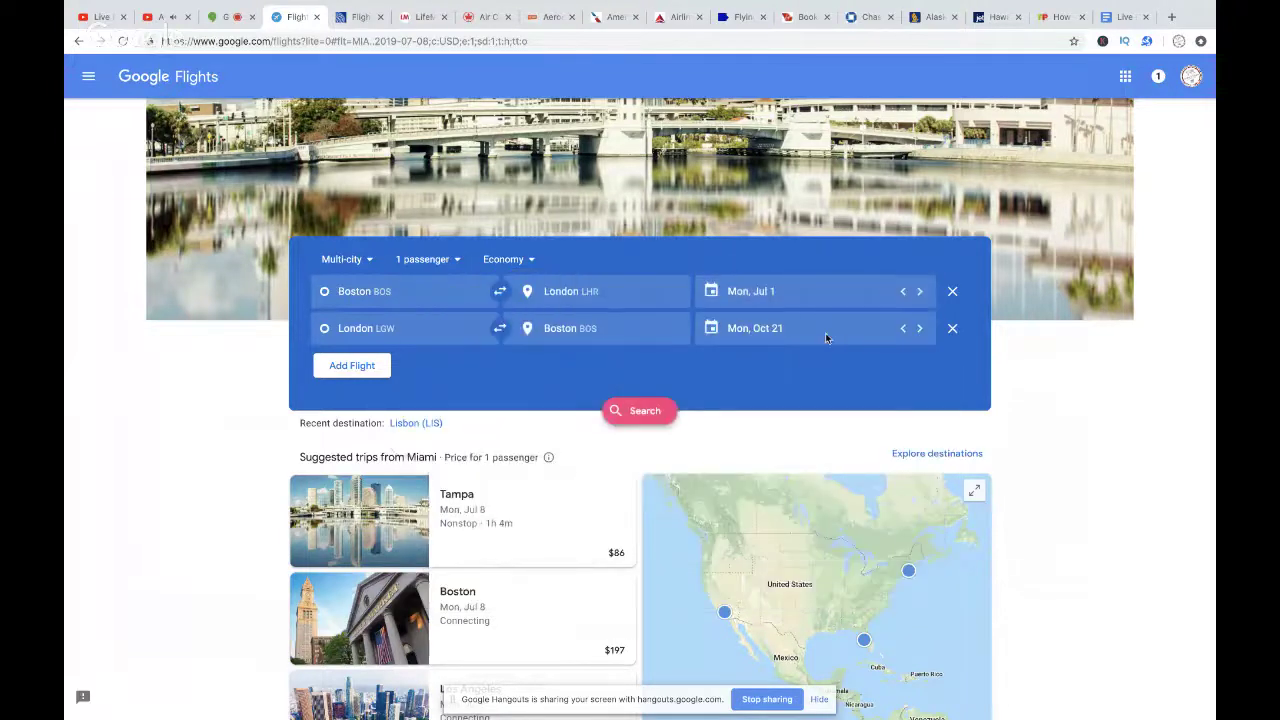
left_click(825, 332)
left_click(406, 479)
left_click(406, 479)
left_click(406, 479)
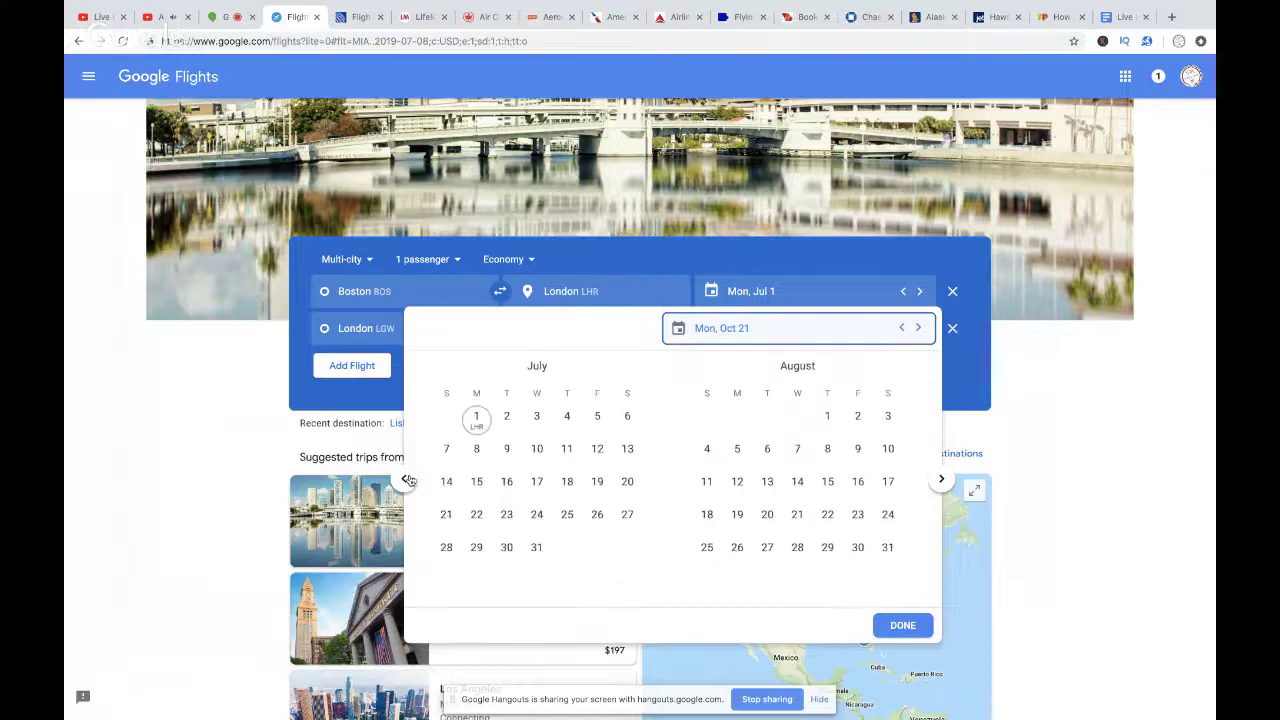
left_click(537, 548)
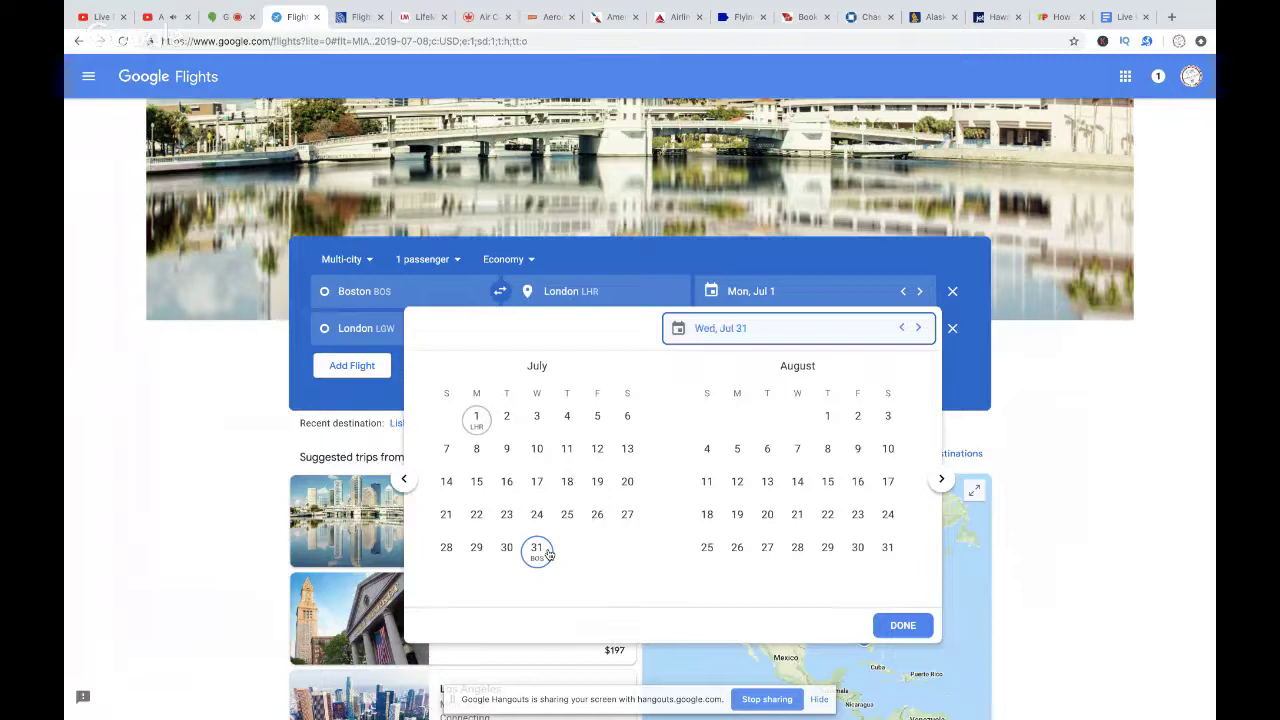
left_click(915, 632)
Step: Set the passengers to three adults and one infant on lap, and run the multi-city flight search
left_click(425, 259)
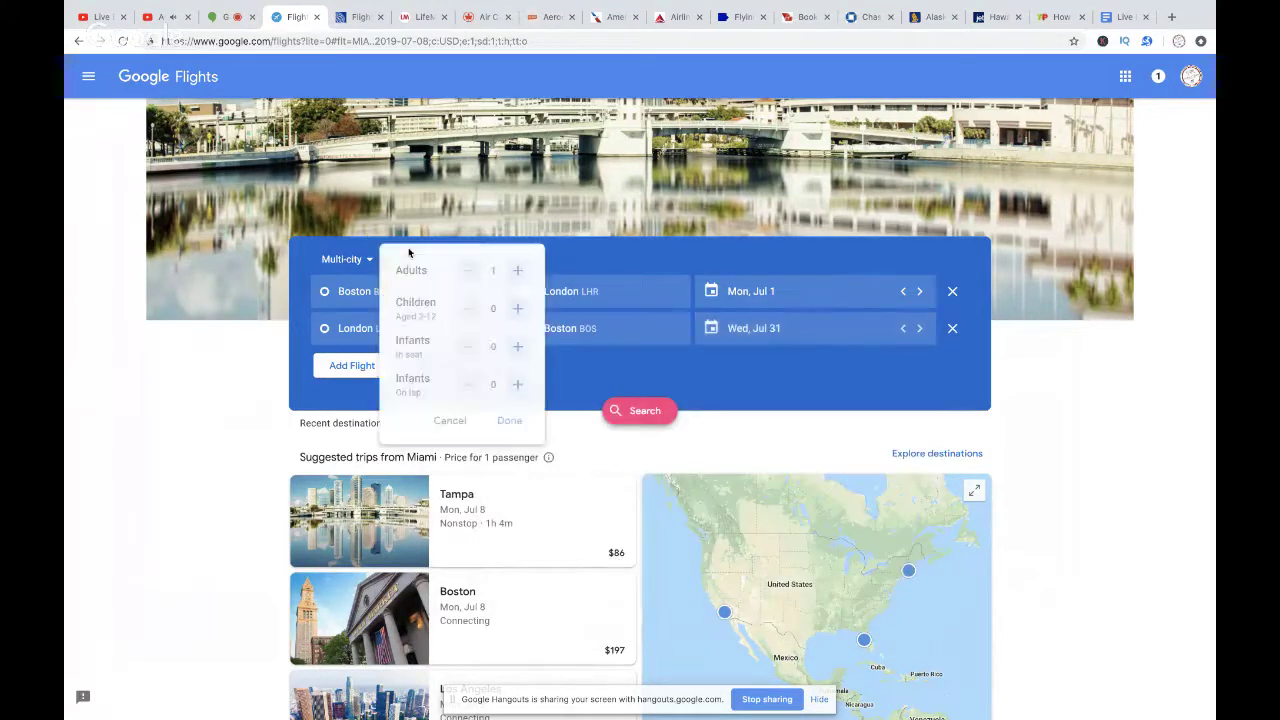
left_click(519, 270)
left_click(519, 270)
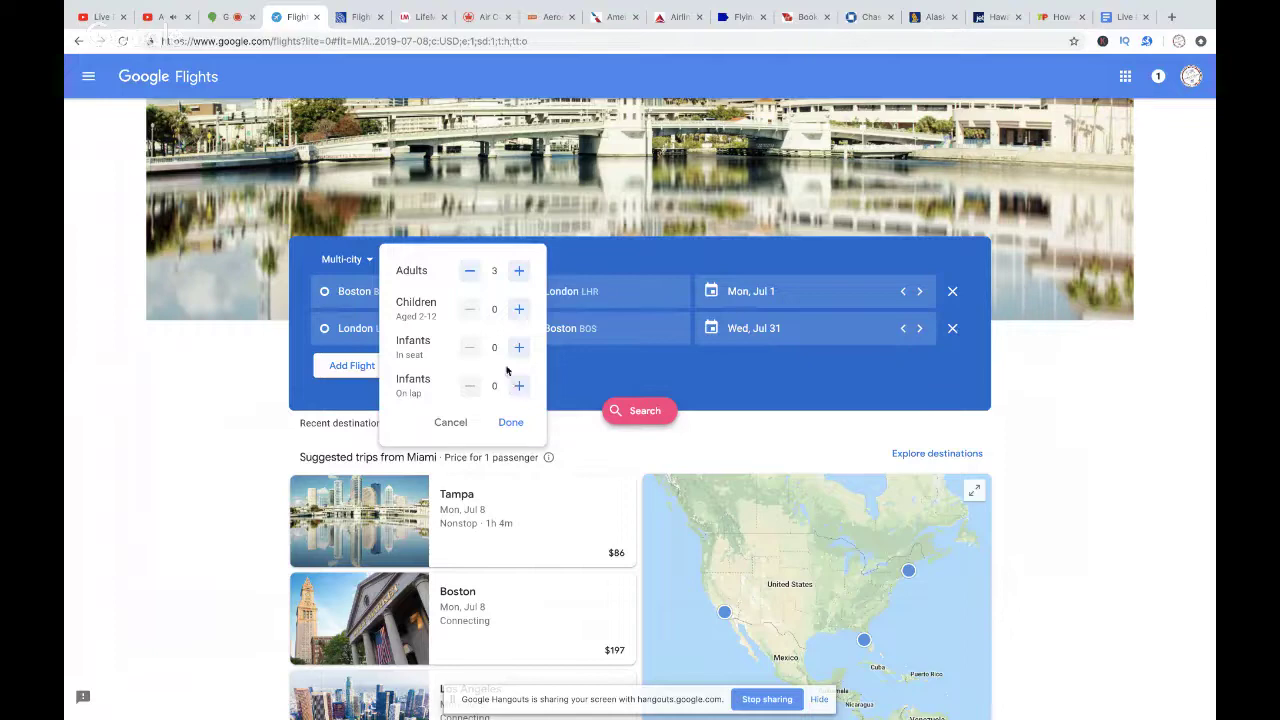
left_click(519, 386)
left_click(512, 422)
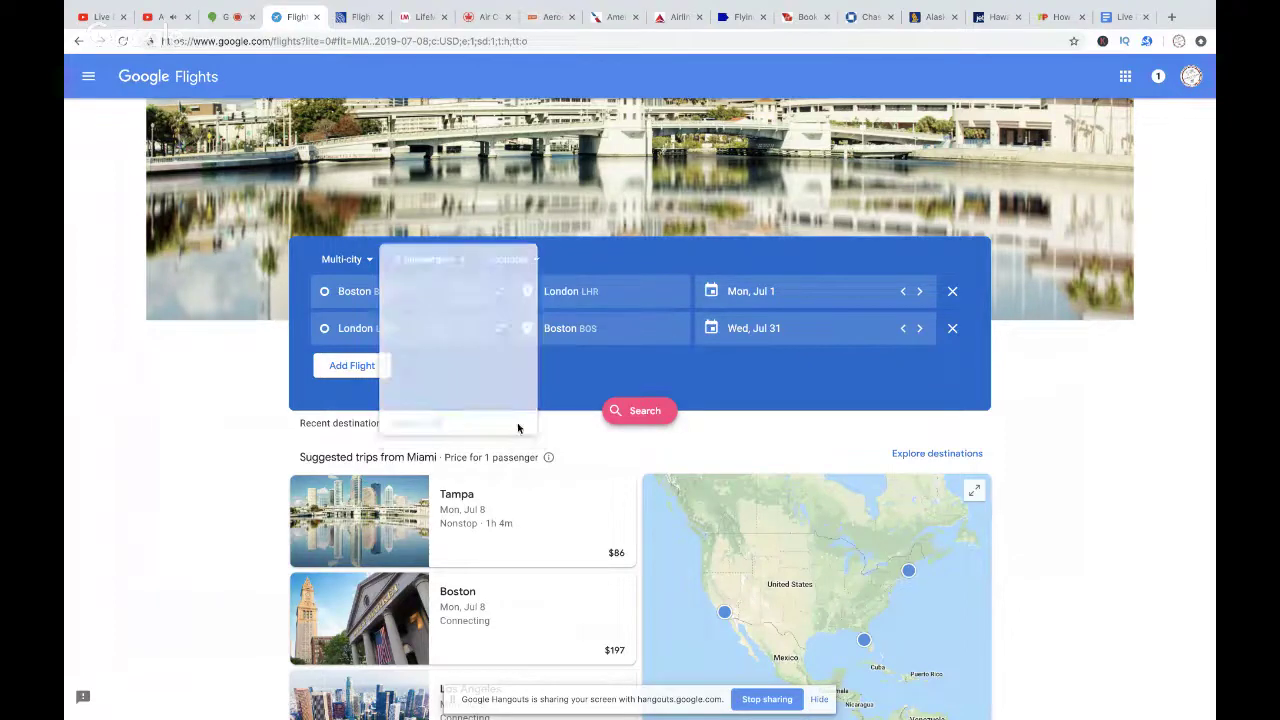
left_click(655, 410)
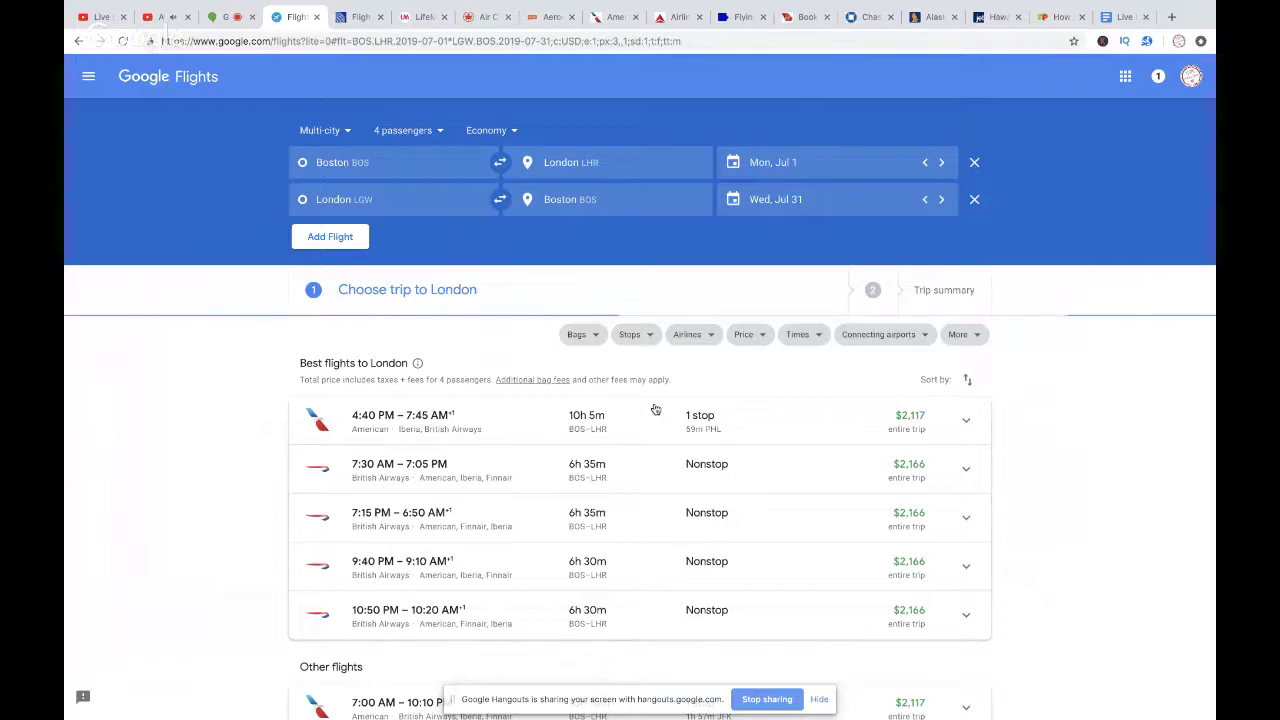
Step: Switch to the American Airlines site and set up a one-way booking that redeems miles for 4 passengers
left_click(611, 17)
left_click(595, 460)
left_click(687, 460)
left_click(848, 510)
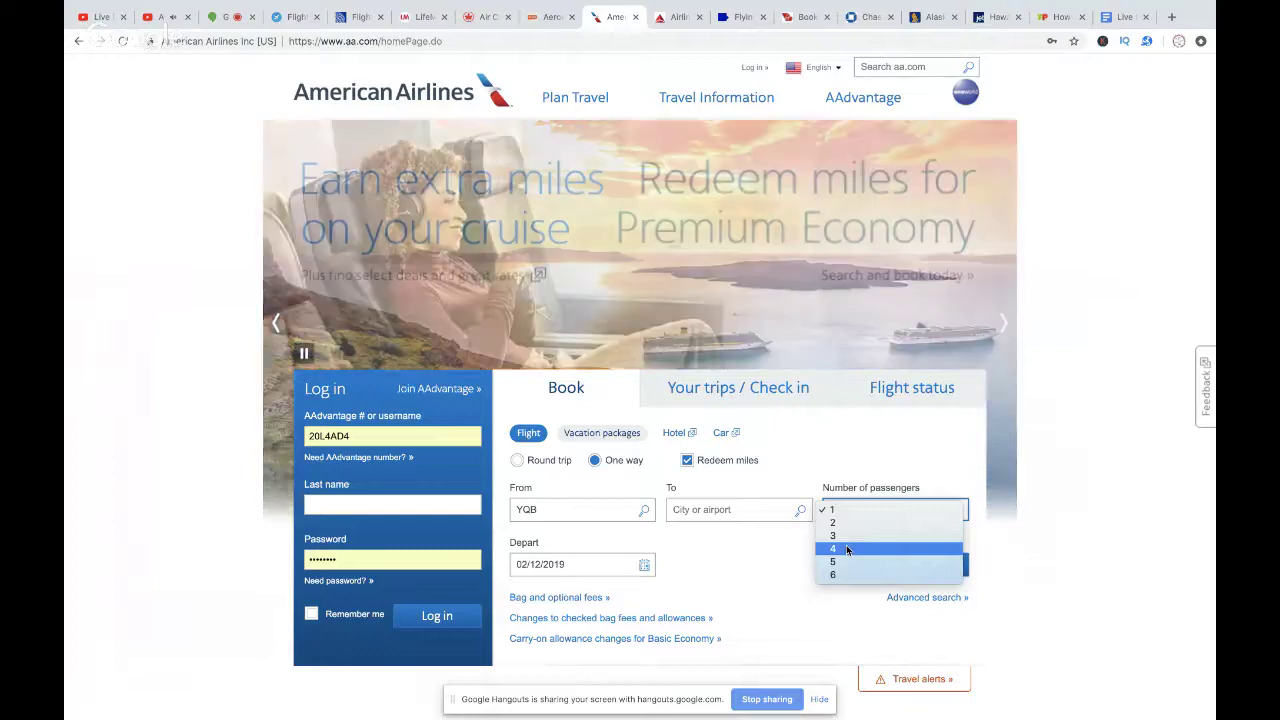
left_click(846, 549)
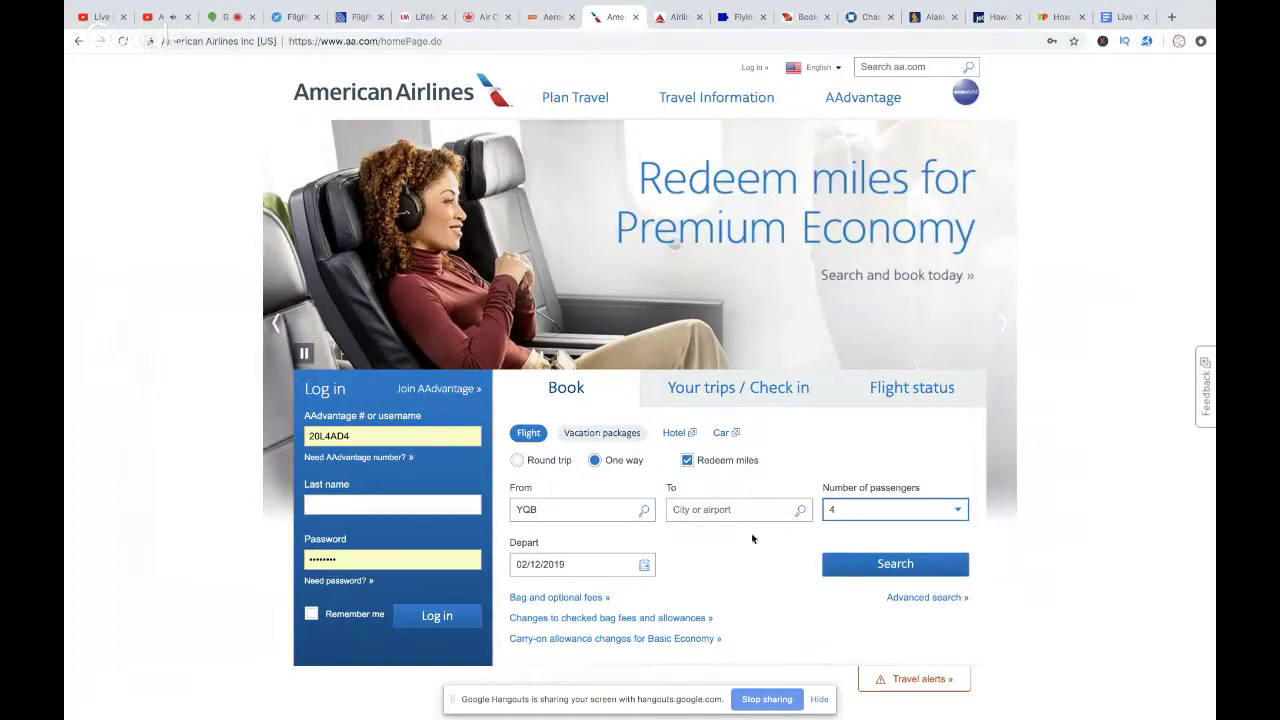
Step: Set the American Airlines route from Boston (BOS) to London Heathrow (LHR)
double_click(603, 511)
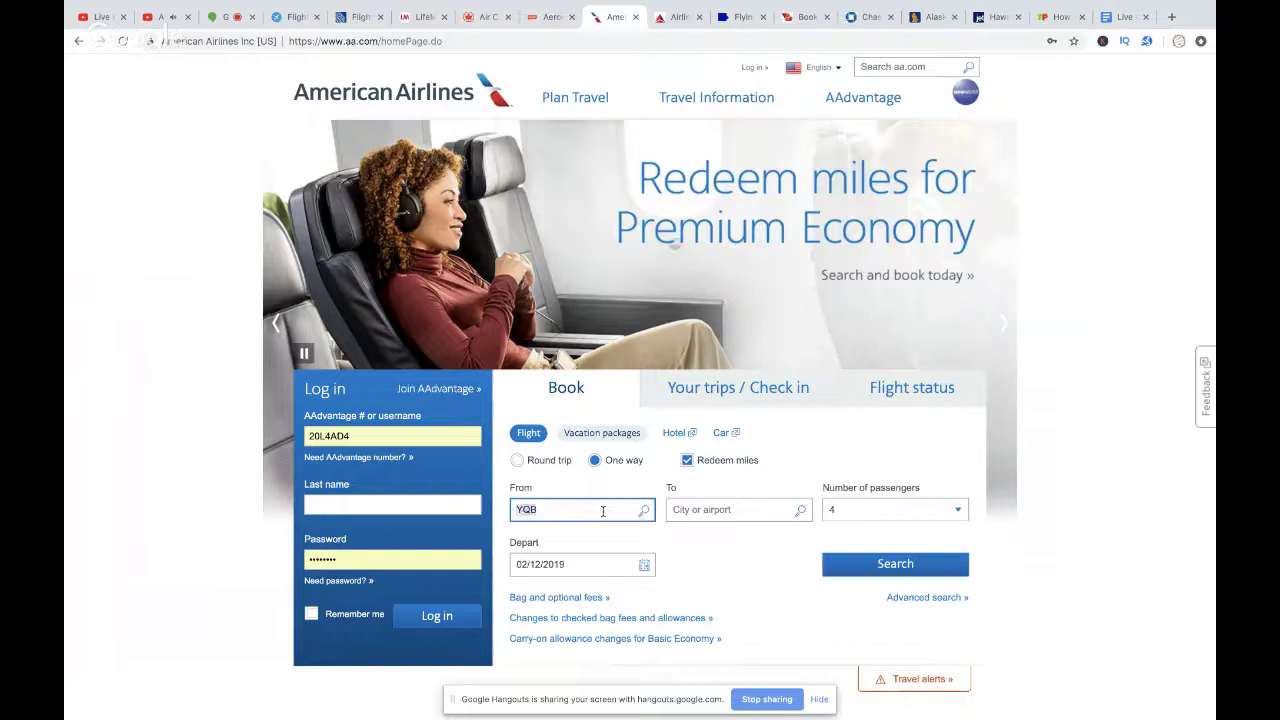
type("bos")
left_click(575, 528)
left_click(697, 510)
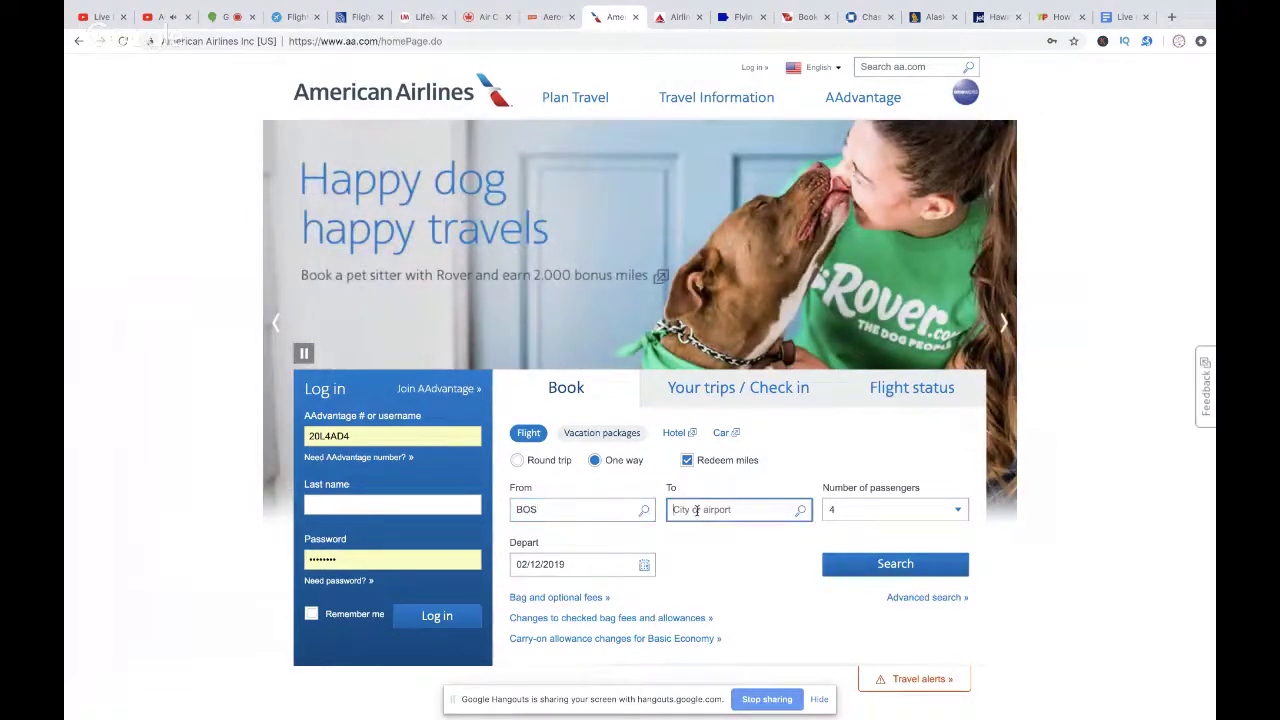
type("lhr")
left_click(700, 531)
Step: Set the departure date to July 1, 2019 and run the American Airlines award search
left_click(577, 563)
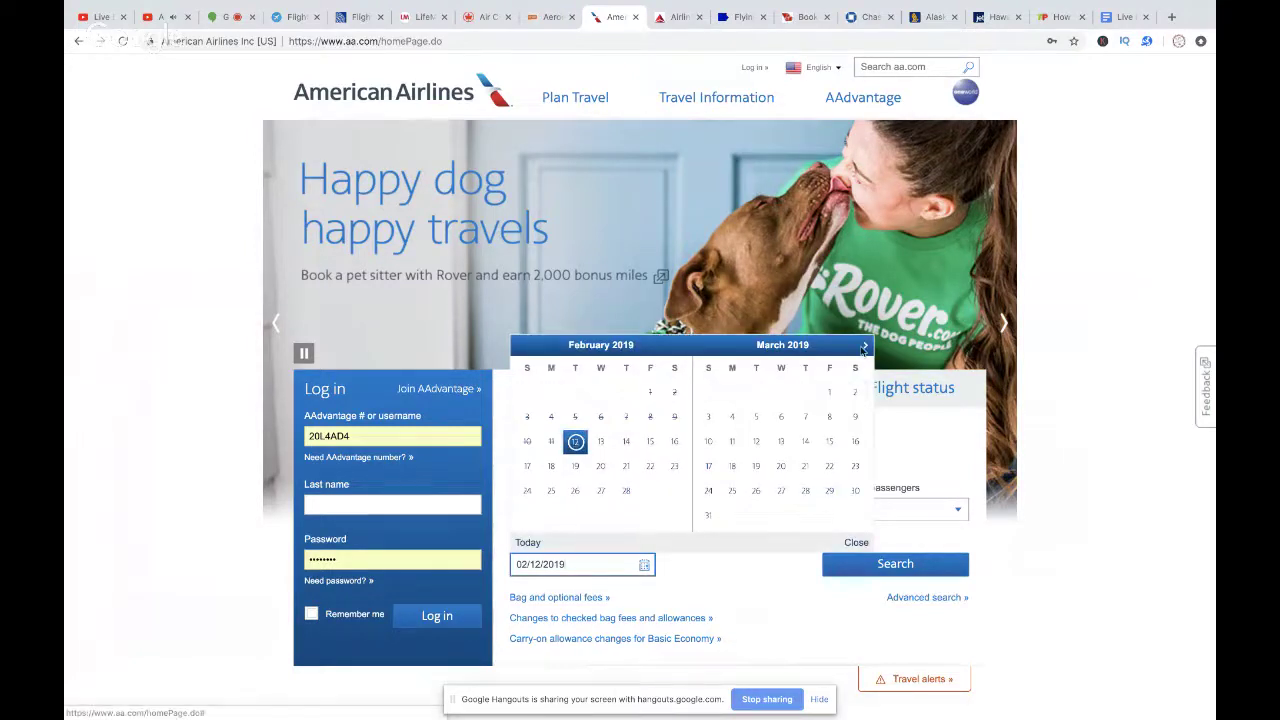
left_click(865, 345)
left_click(864, 346)
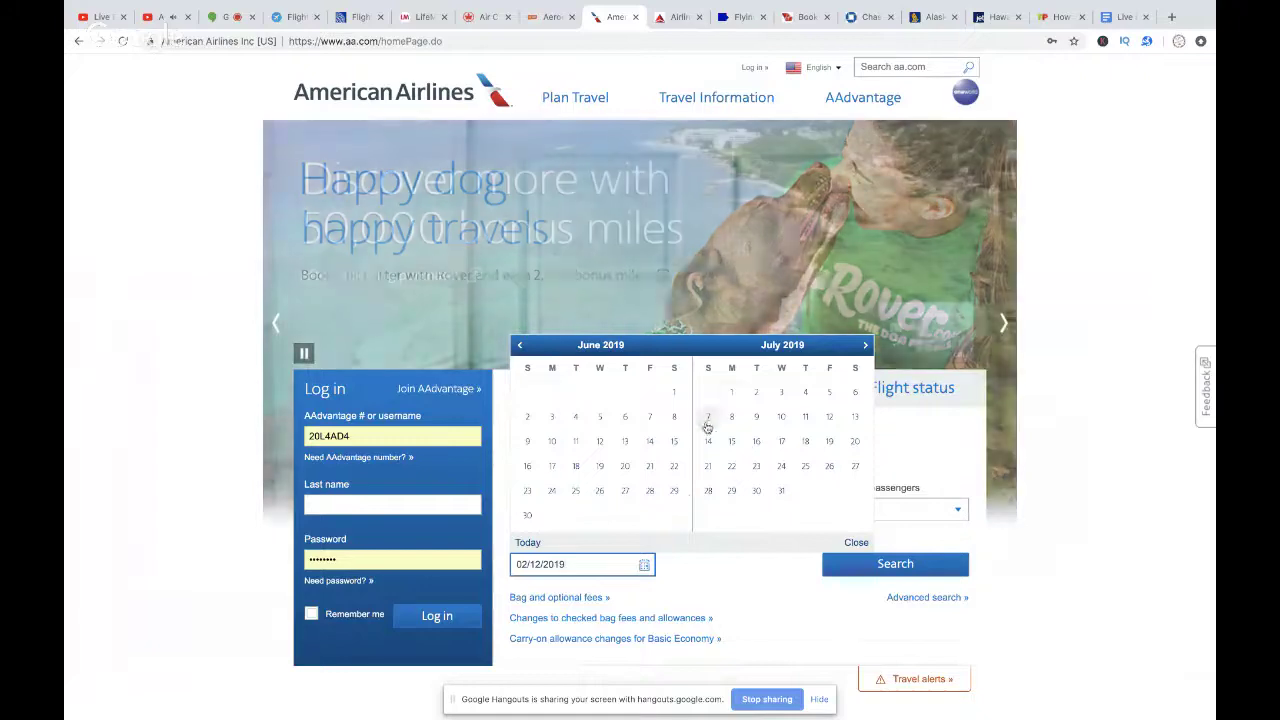
left_click(731, 392)
left_click(871, 566)
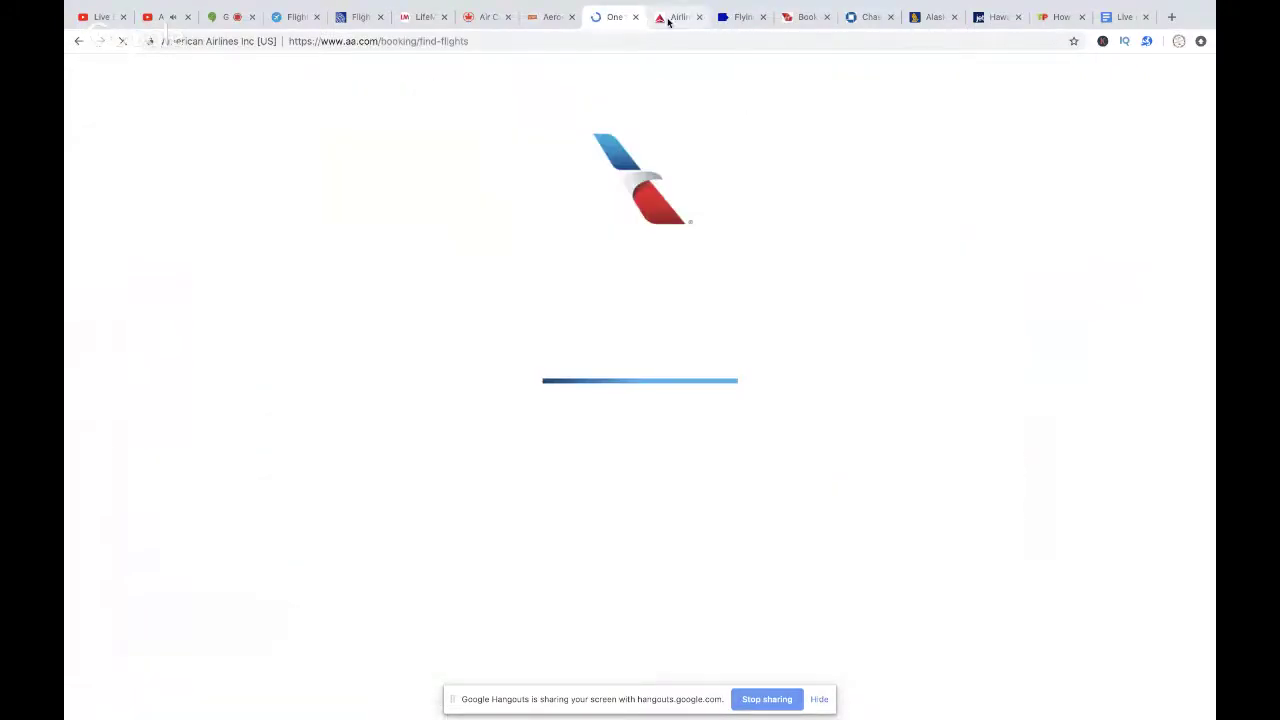
Step: Switch to the Delta site and set the route from Boston (BOS) to London-Heathrow (LHR)
left_click(668, 18)
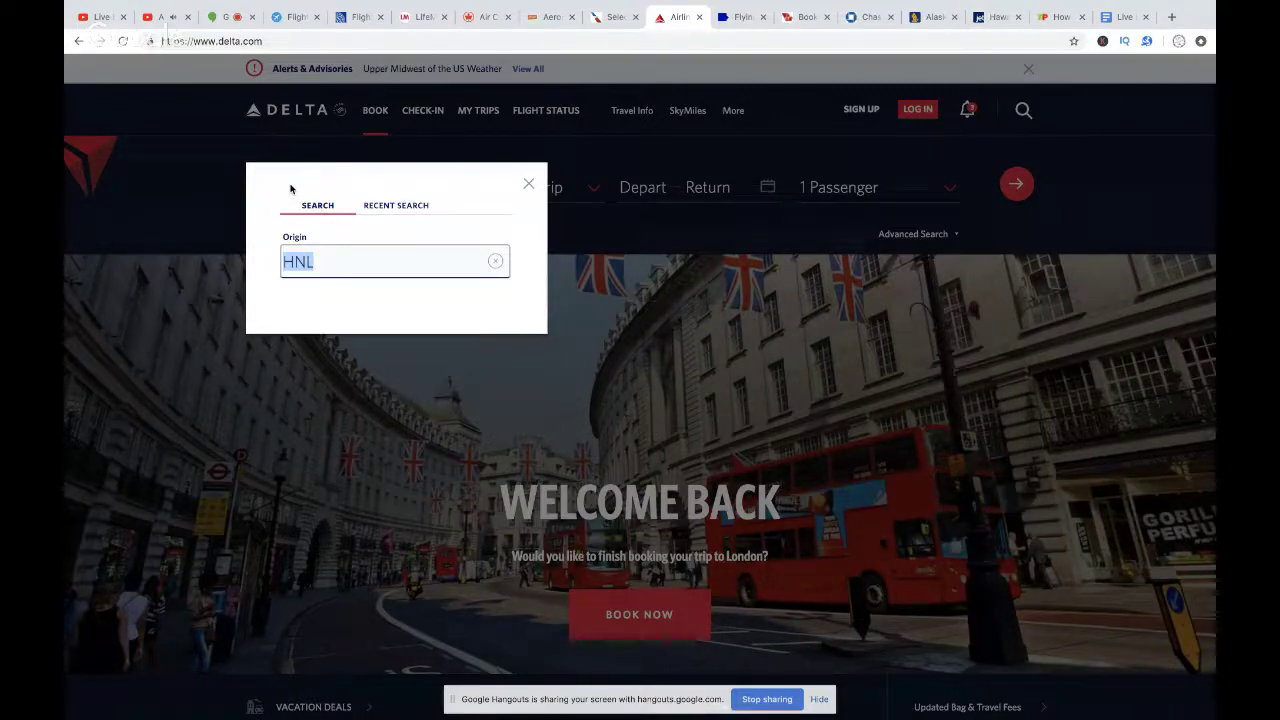
type("bos")
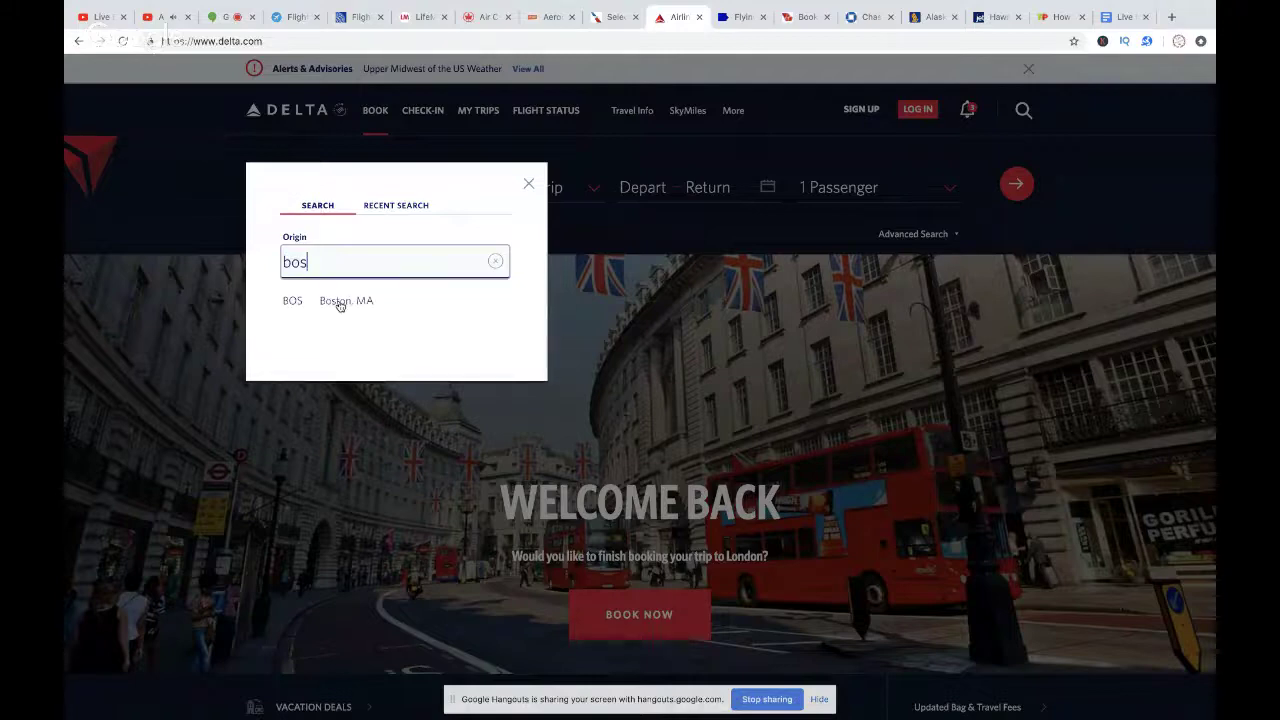
left_click(340, 302)
key("BackSpace")
type("lhr")
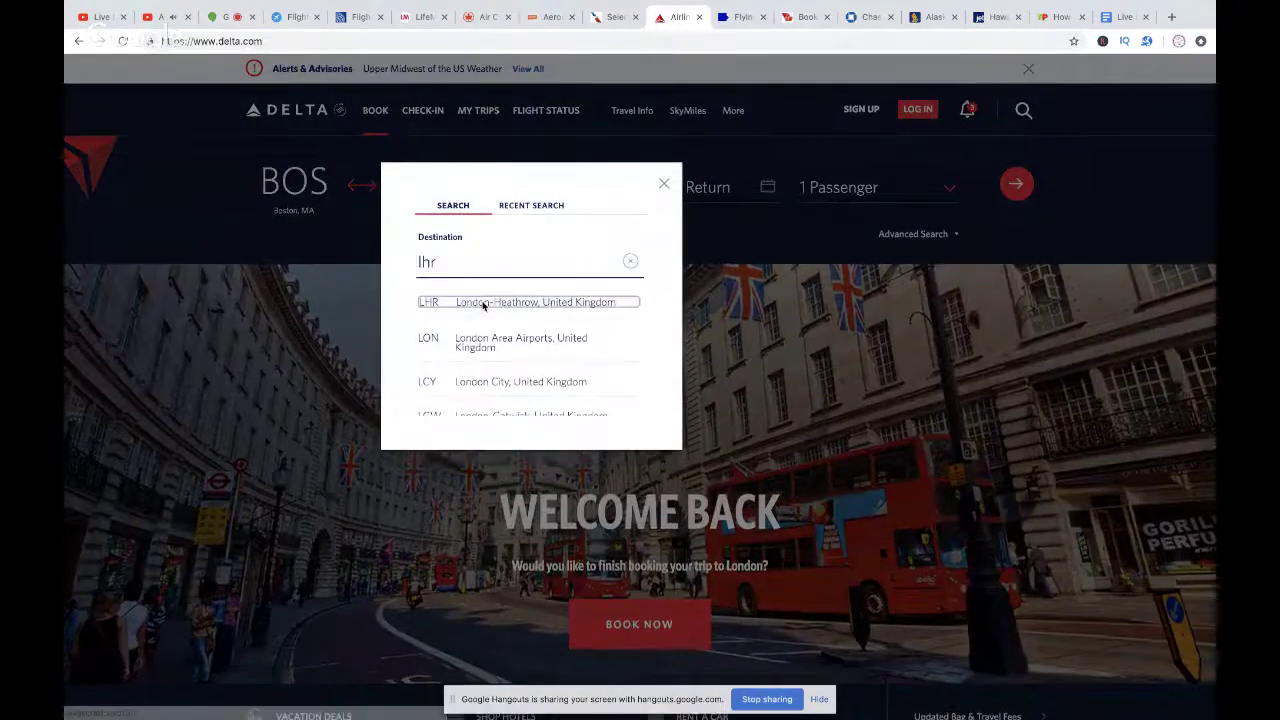
left_click(483, 304)
Step: Make the Delta trip one-way with a departure date of July 1, 2019
left_click(520, 249)
left_click(631, 186)
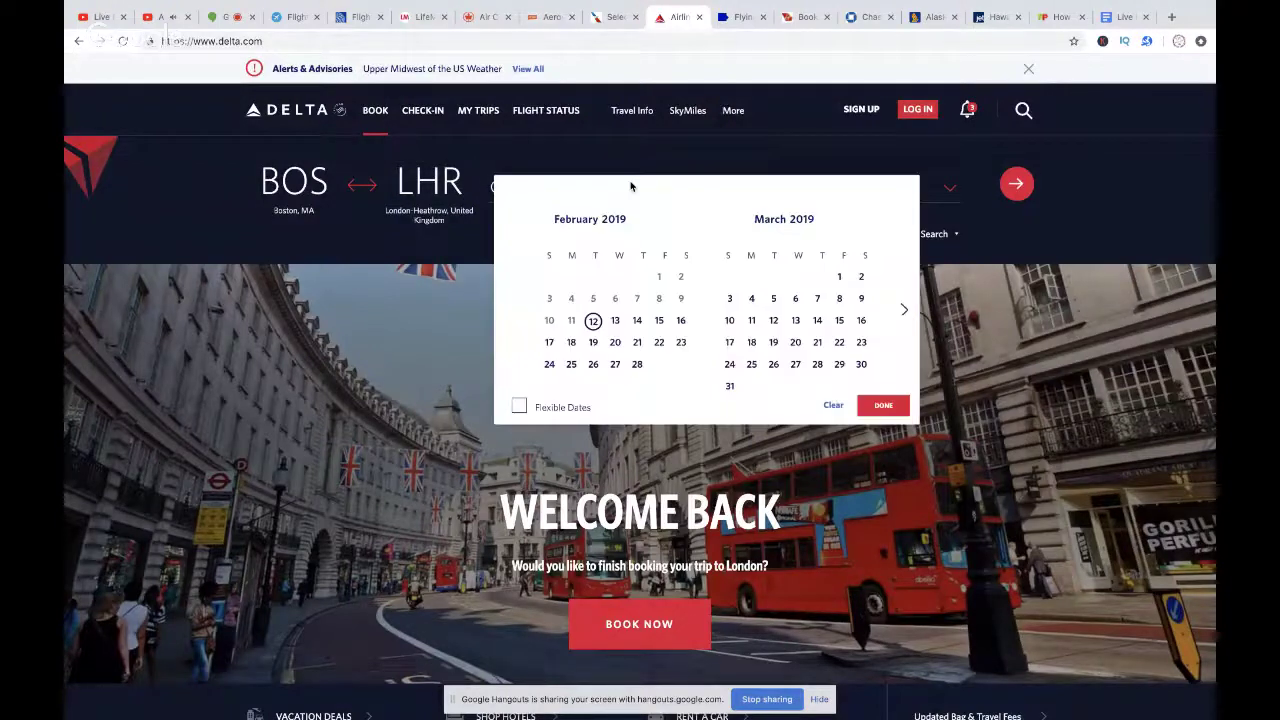
left_click(904, 309)
left_click(904, 309)
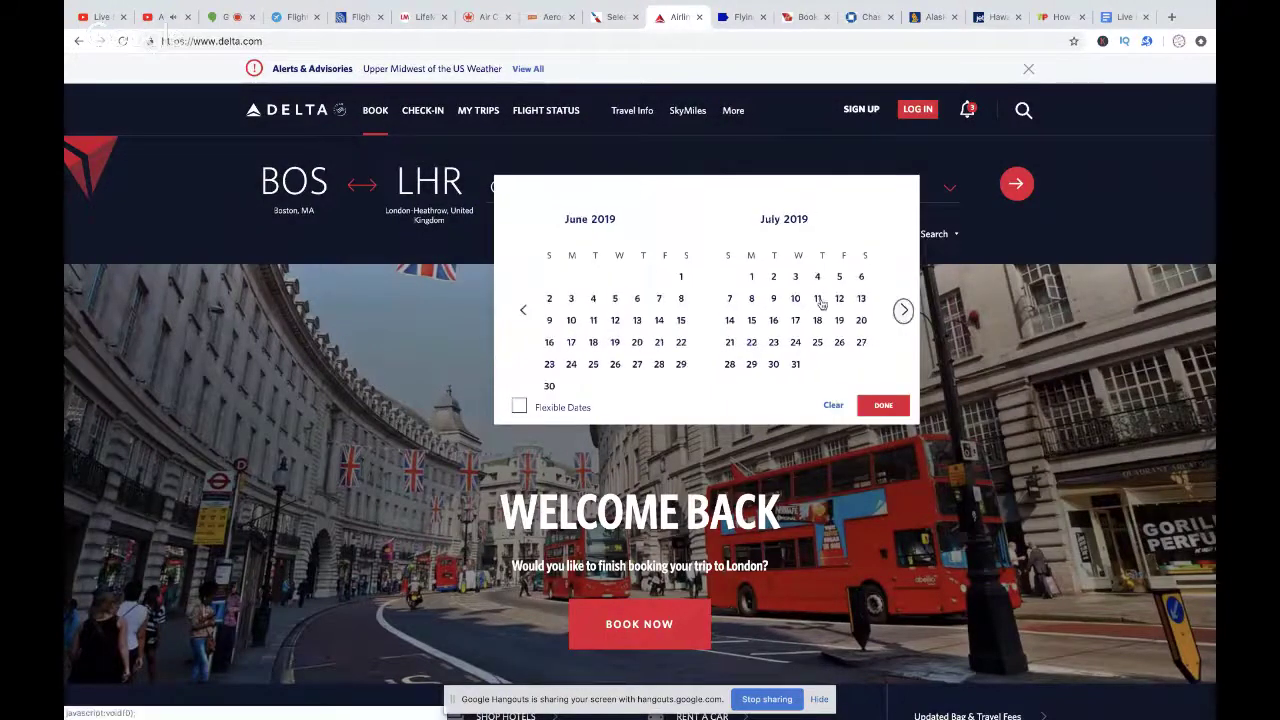
left_click(751, 277)
left_click(883, 405)
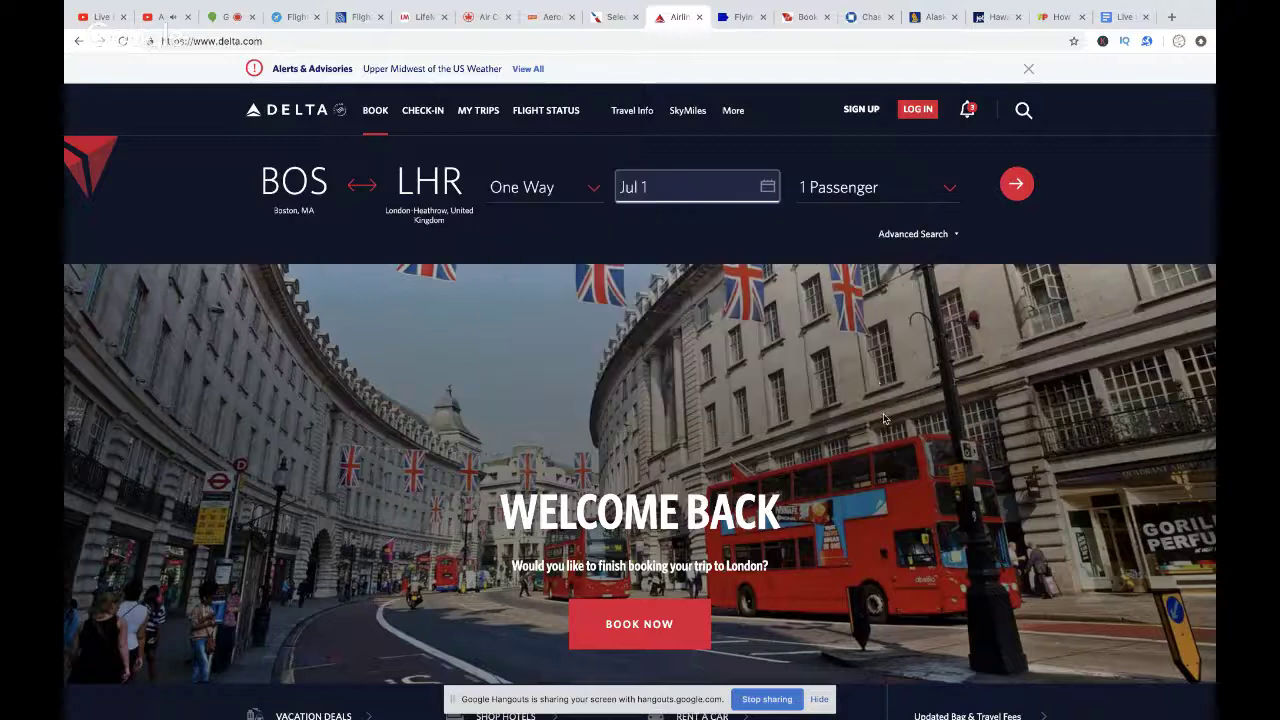
Step: Set the Delta booking to 4 passengers and run the flight search
left_click(820, 187)
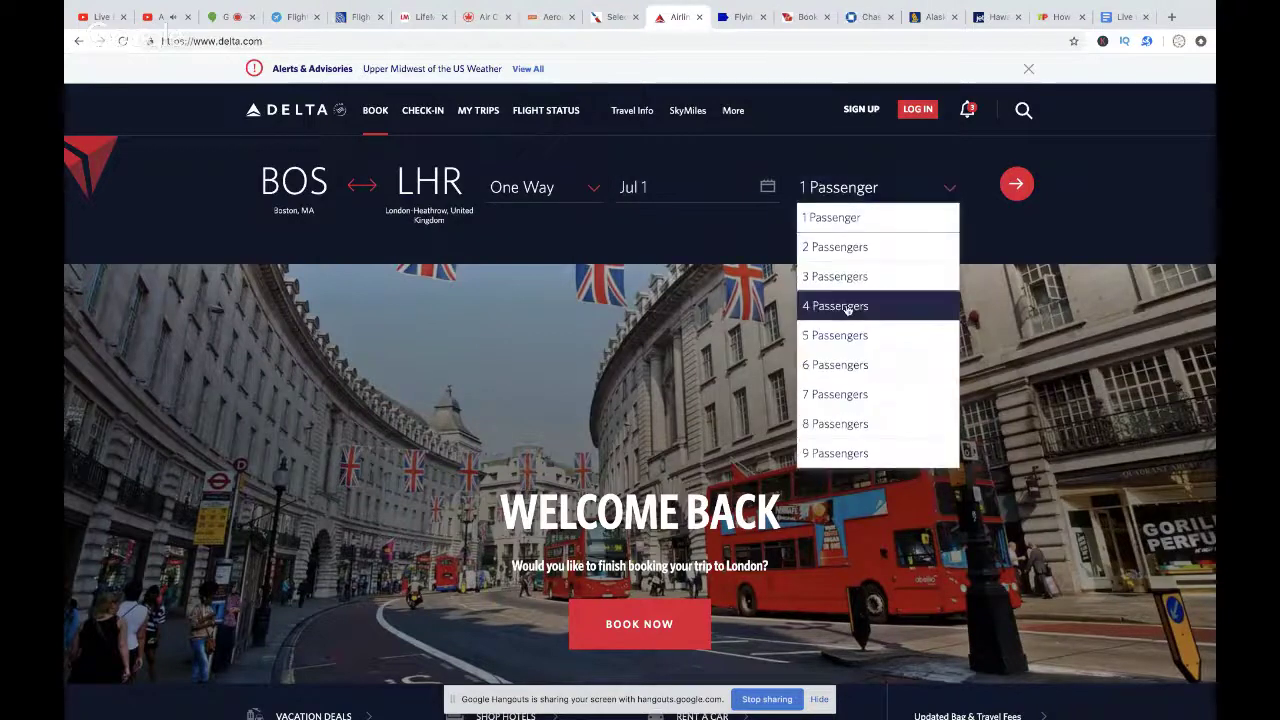
left_click(846, 306)
left_click(1014, 187)
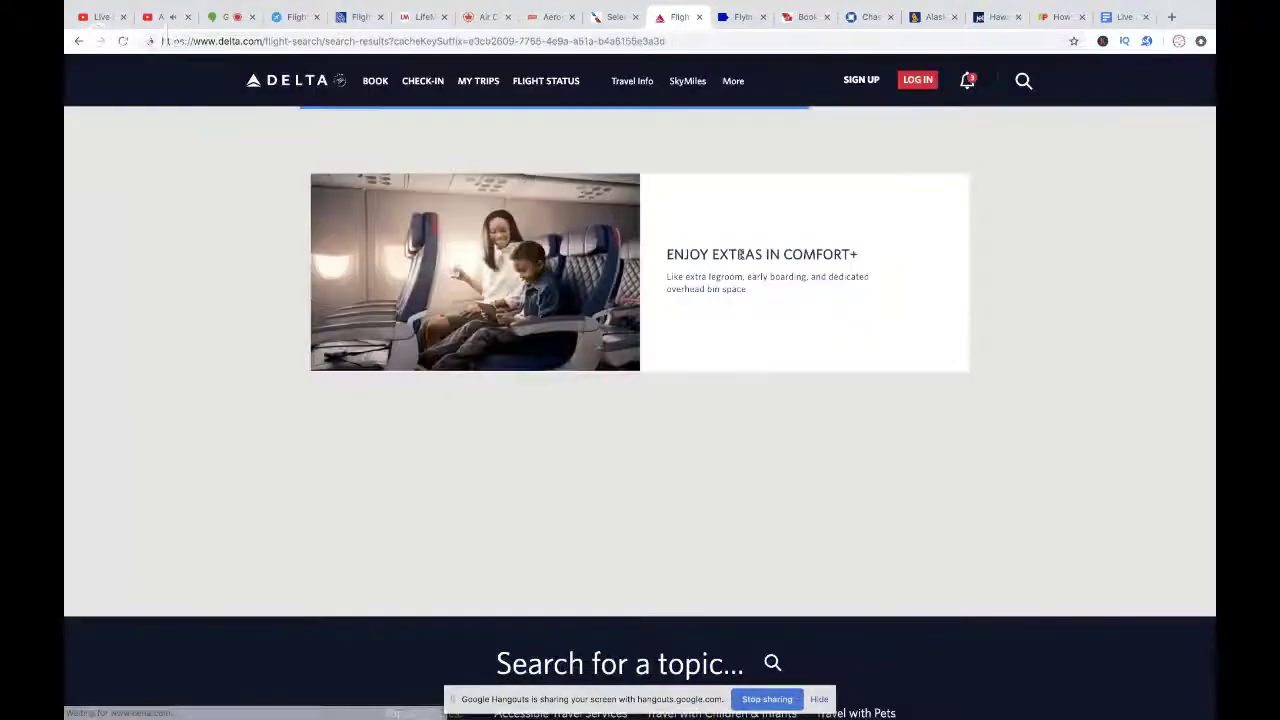
Step: Switch to the Virgin Atlantic site and set the route from Boston (BOS) to London Heathrow (LHR)
left_click(785, 22)
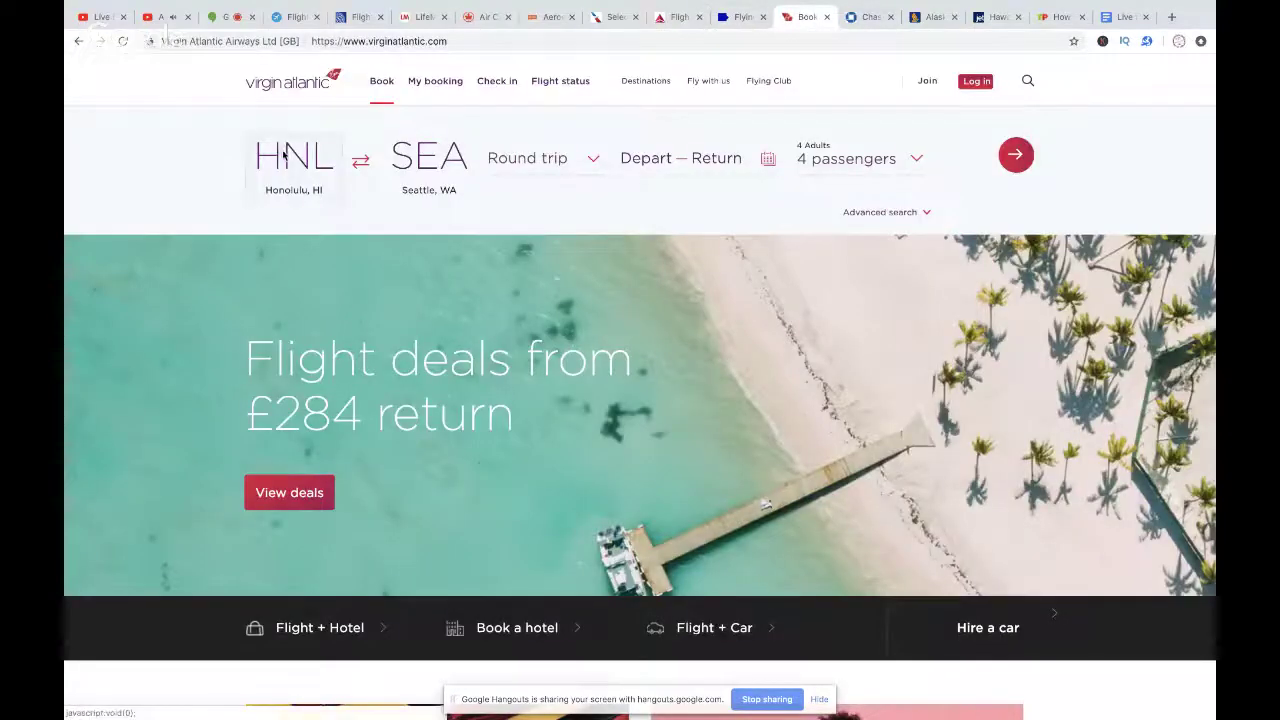
left_click(282, 152)
type("bo")
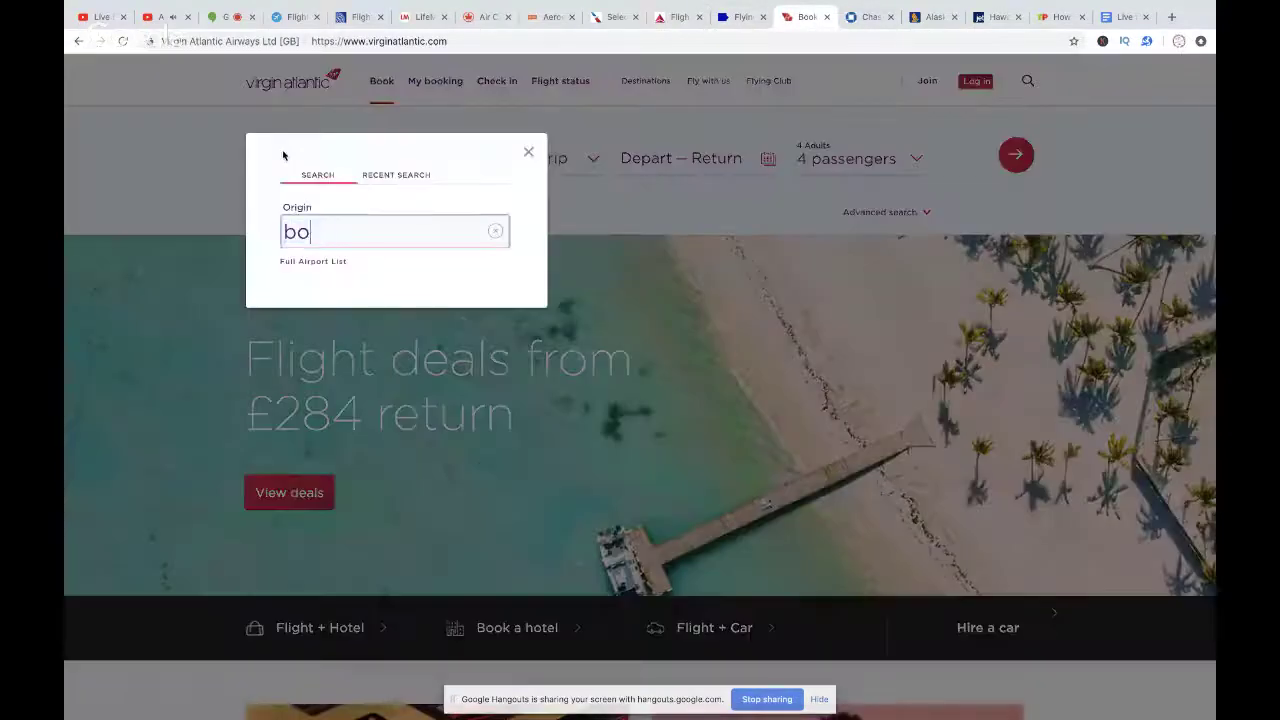
type("s")
left_click(320, 273)
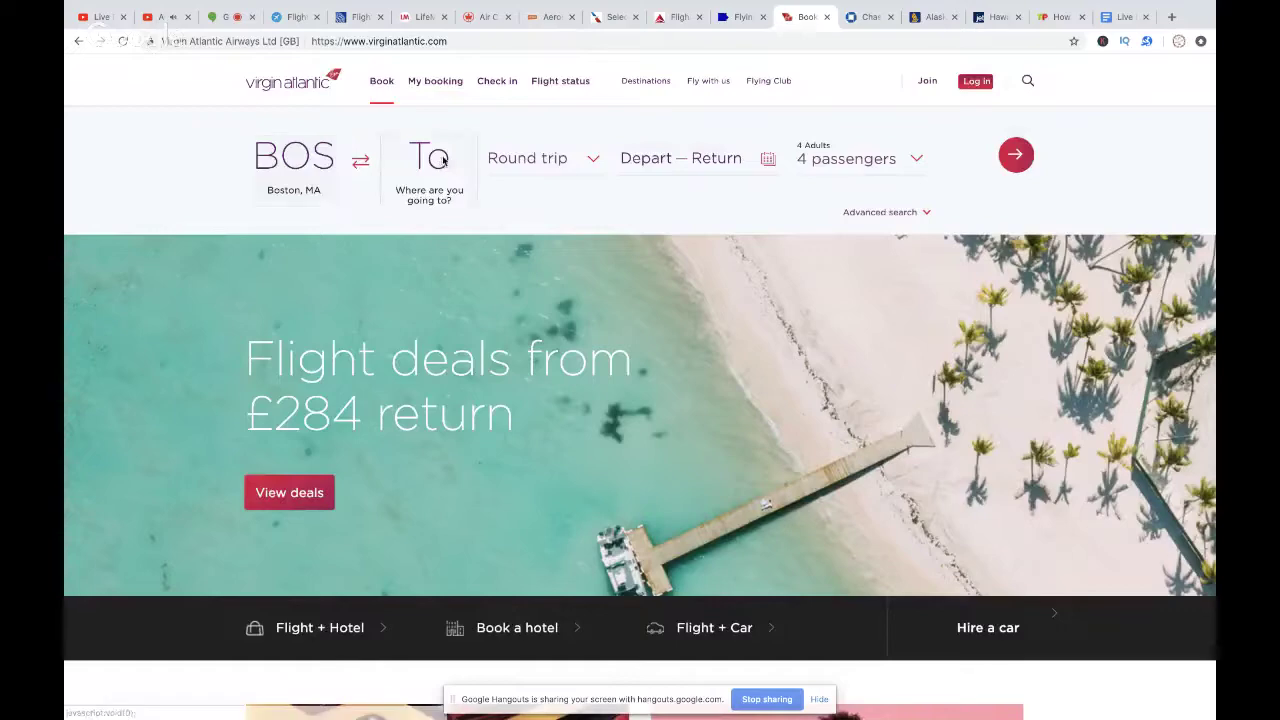
left_click(443, 160)
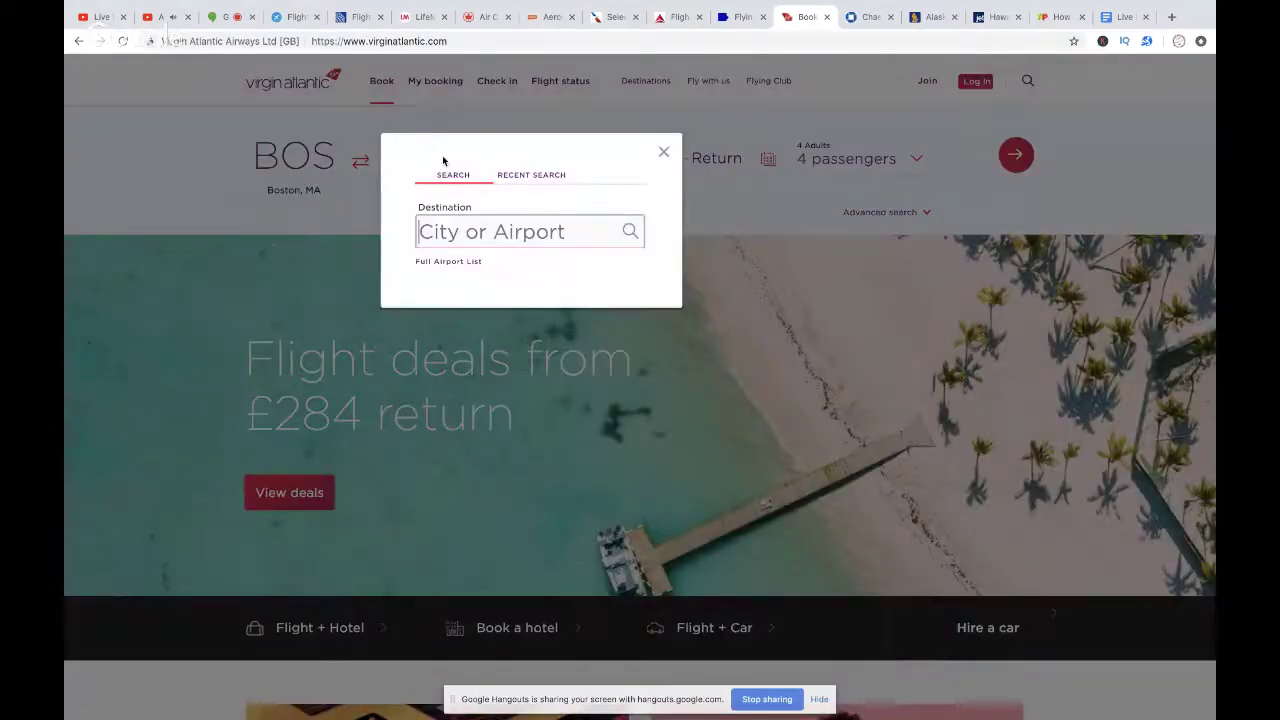
type("lhr")
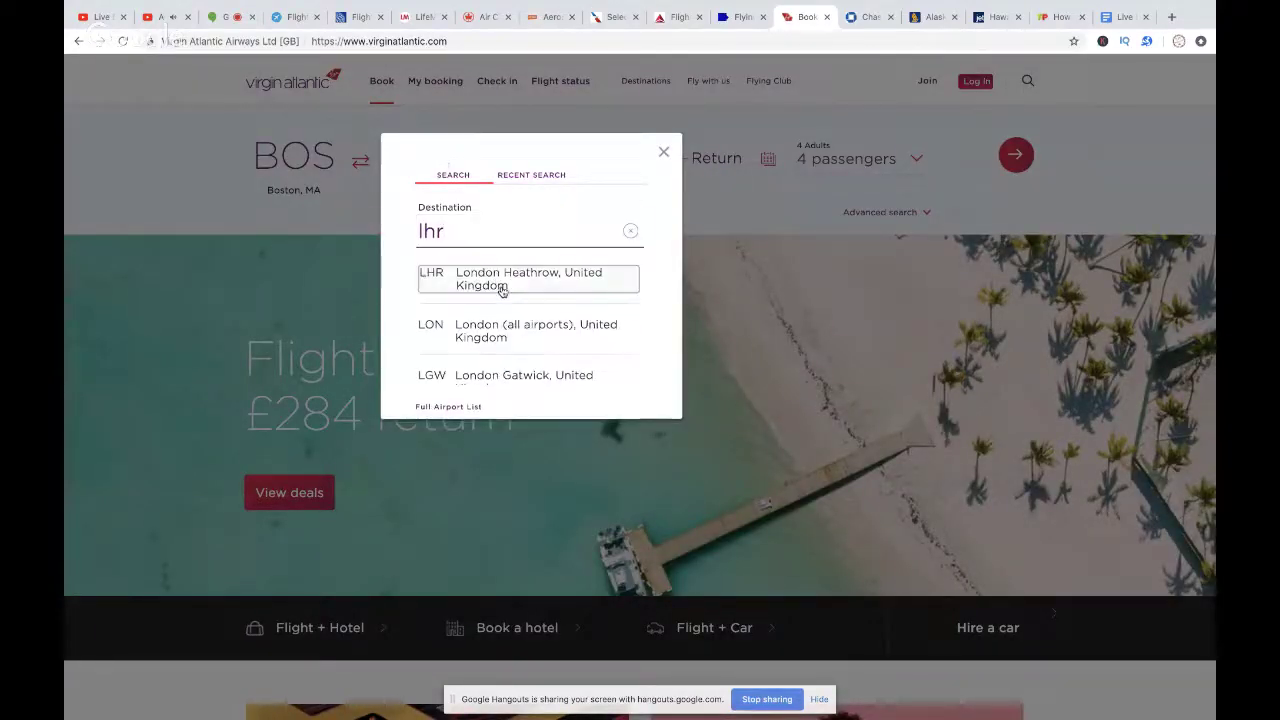
left_click(502, 285)
Step: Make the Virgin Atlantic trip one-way departing July 1, 2019 and run the flexible-date search
left_click(530, 217)
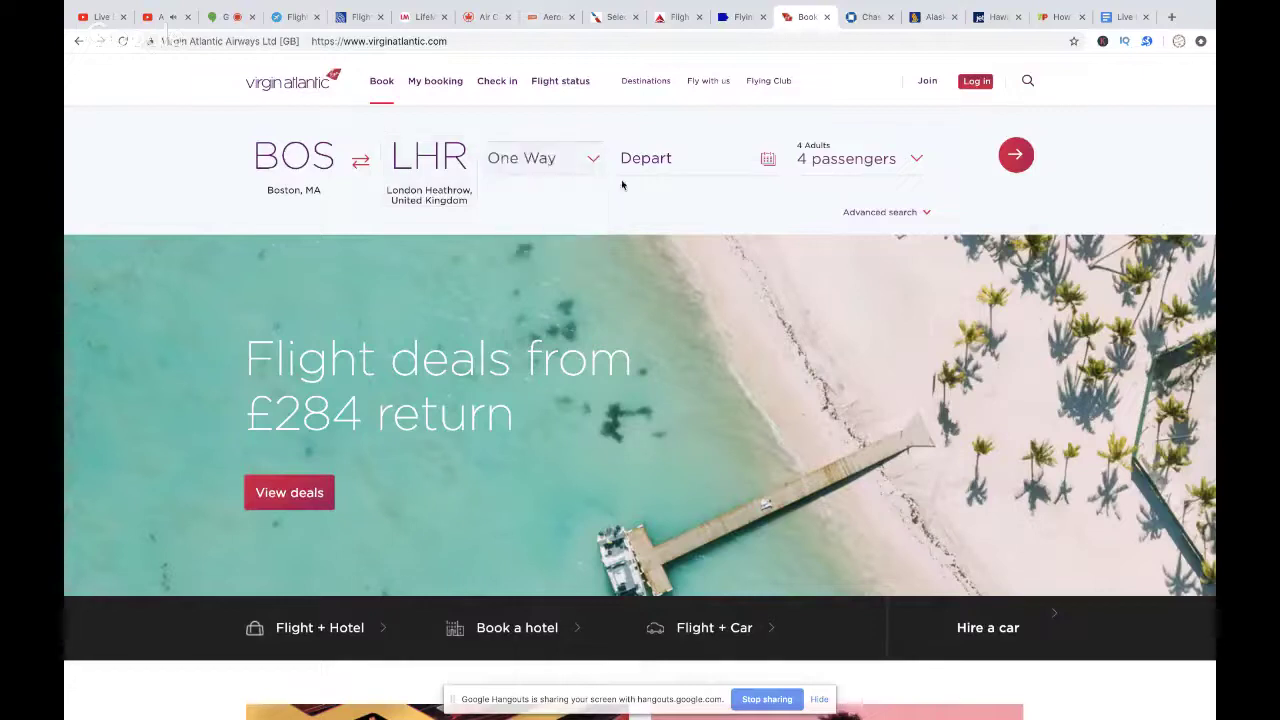
left_click(898, 318)
left_click(898, 318)
left_click(898, 318)
left_click(898, 318)
left_click(750, 280)
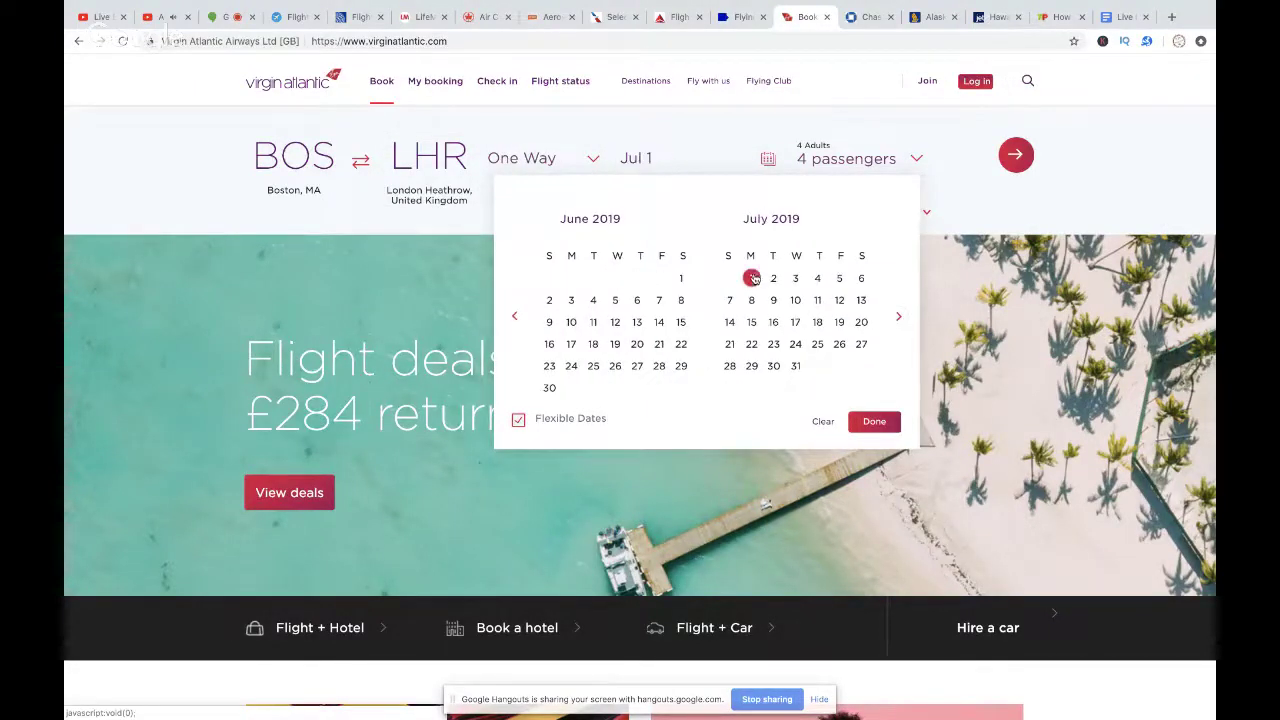
left_click(874, 421)
left_click(1008, 159)
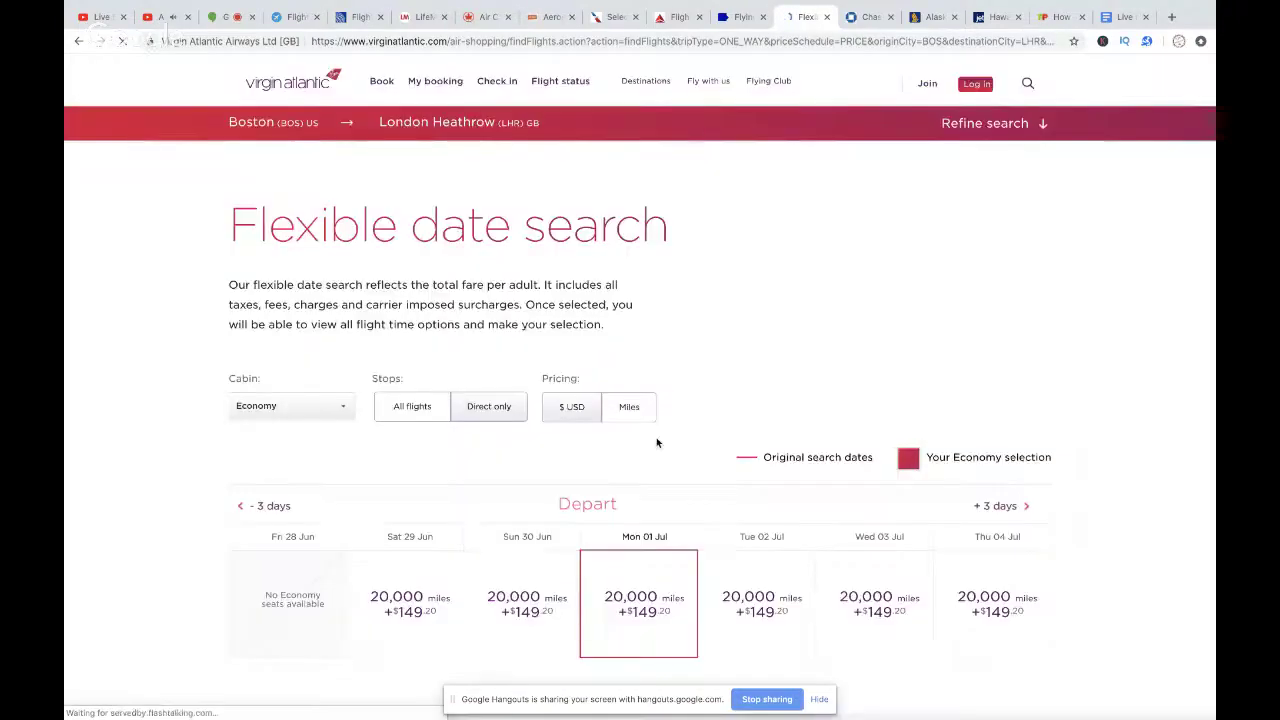
Step: Select the Monday, July 1 economy award in the flexible date results and load its flight times
scroll(657, 443, "down", 1)
left_click(640, 530)
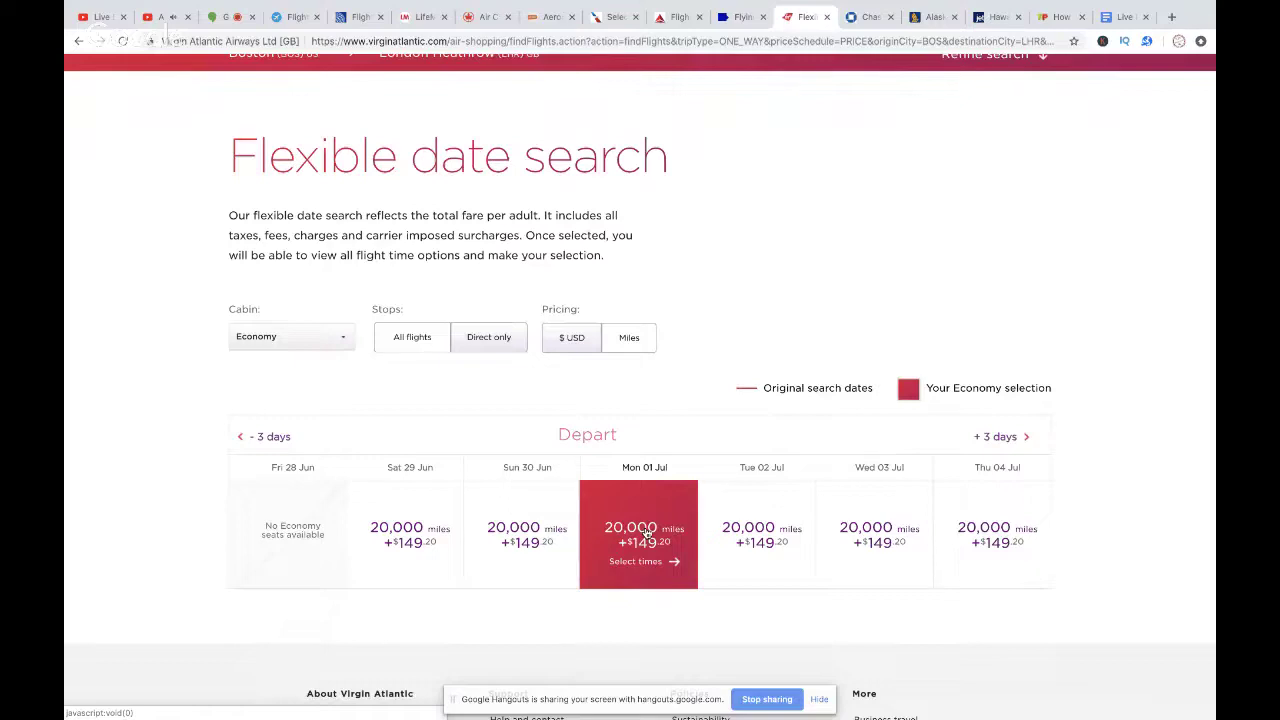
left_click(647, 535)
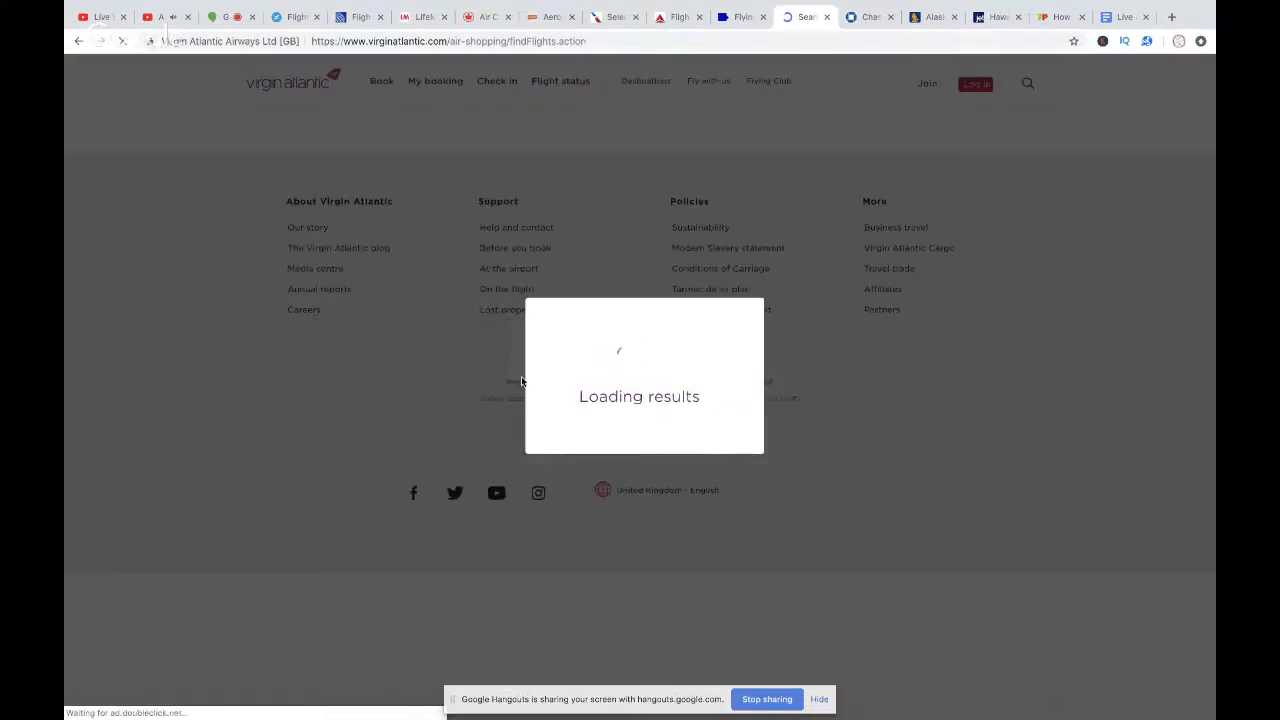
scroll(505, 467, "up", 1)
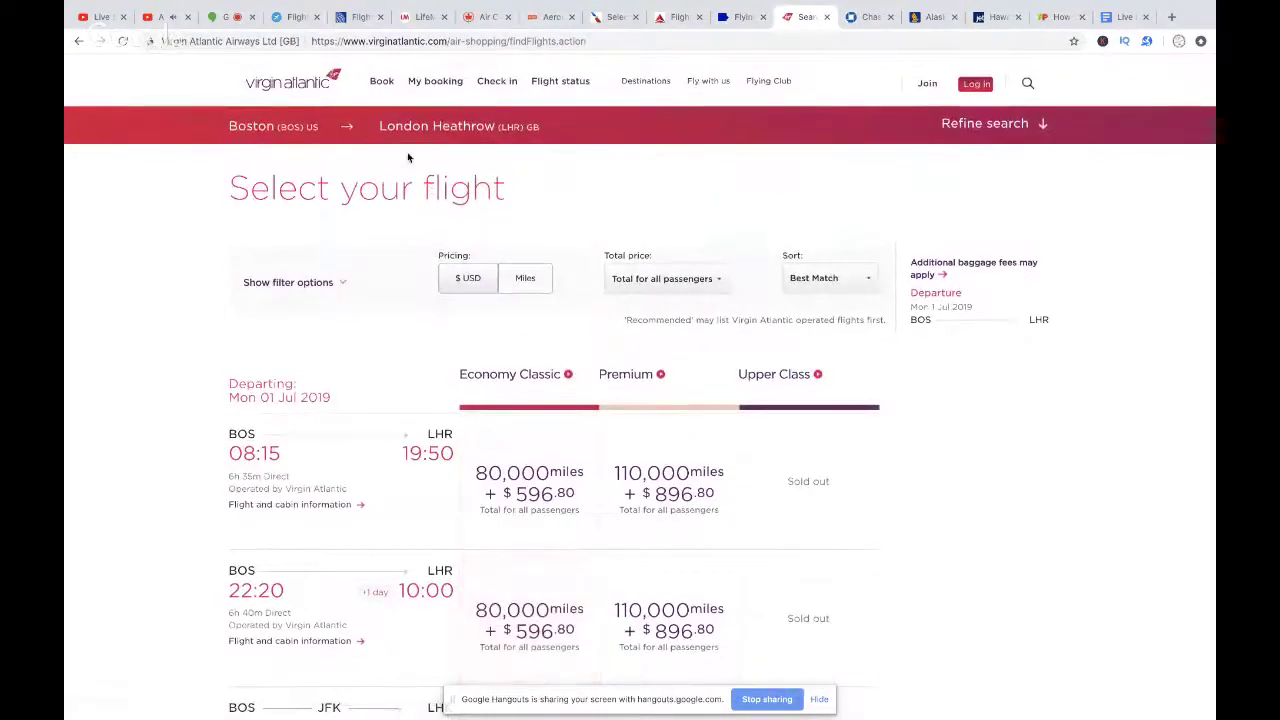
Step: Refine the Virgin Atlantic search to 3 adults and 1 lap infant, and rerun it
left_click(984, 124)
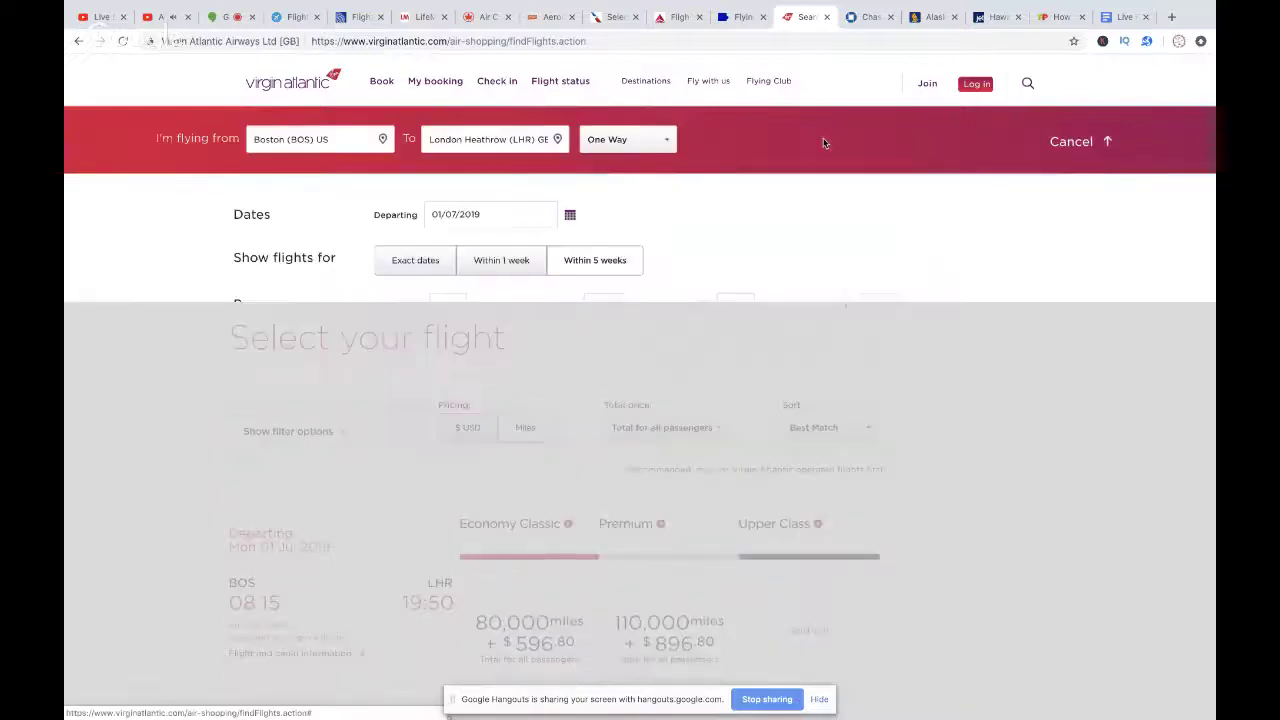
left_click(878, 306)
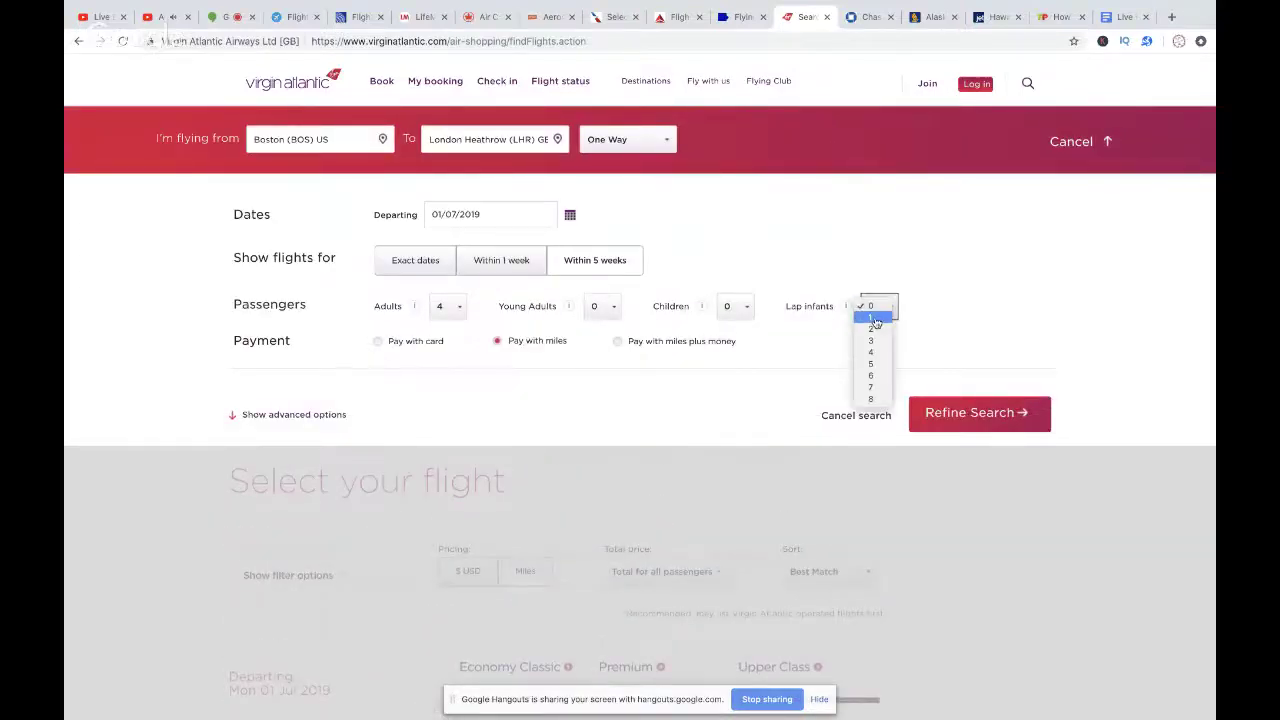
left_click(874, 311)
left_click(445, 306)
left_click(440, 294)
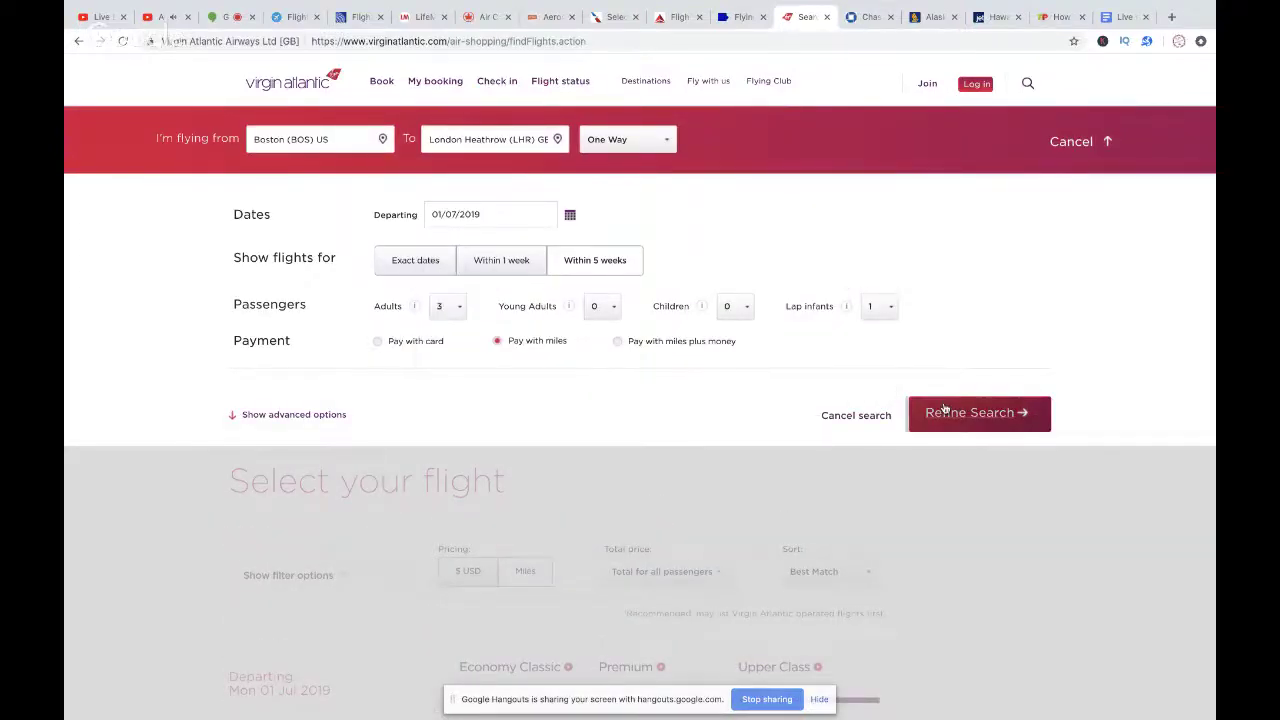
left_click(945, 412)
Step: Return to the Delta results and show the Boston to London-Heathrow prices in miles
key("ctrl+shift+Tab")
key("ctrl+shift+Tab")
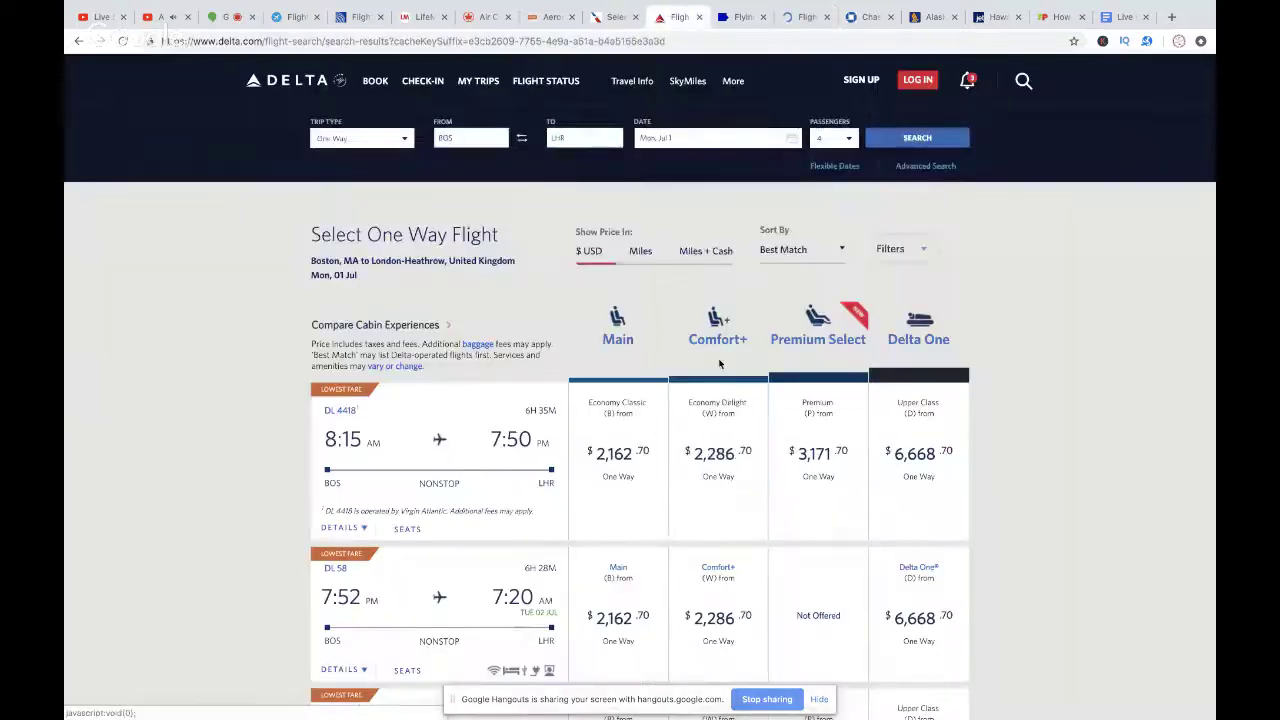
left_click(641, 251)
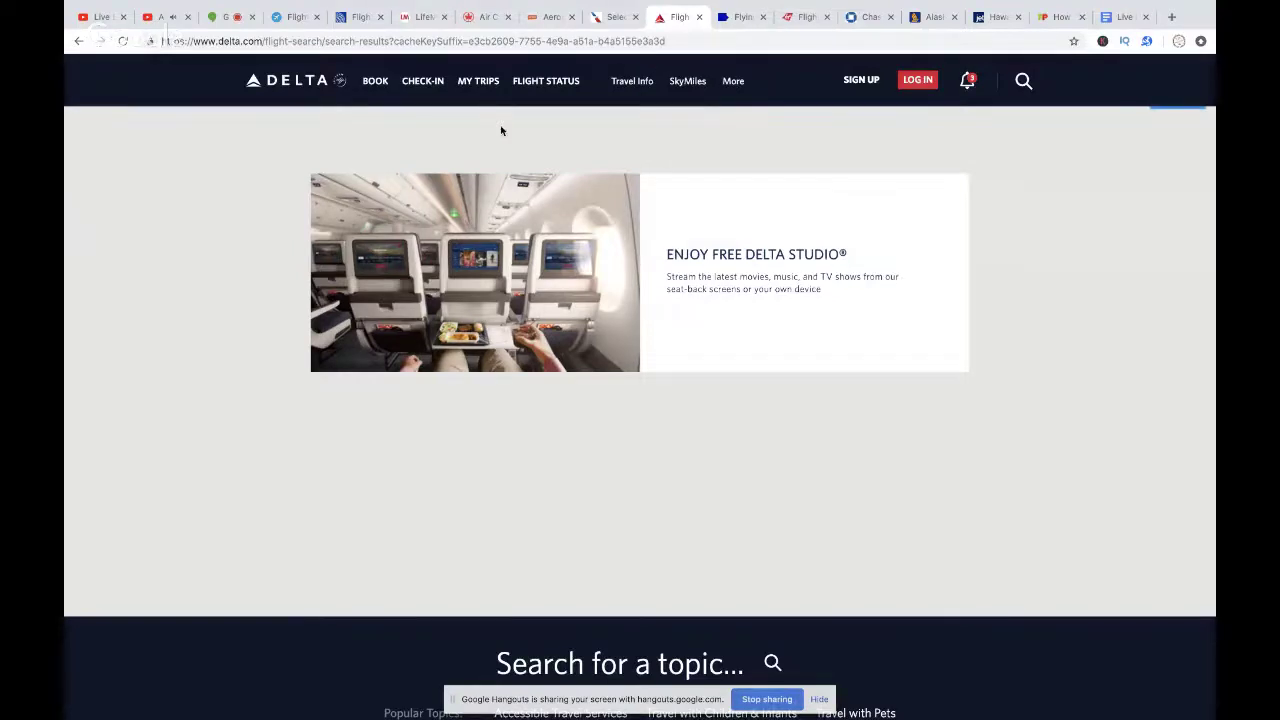
left_click(687, 81)
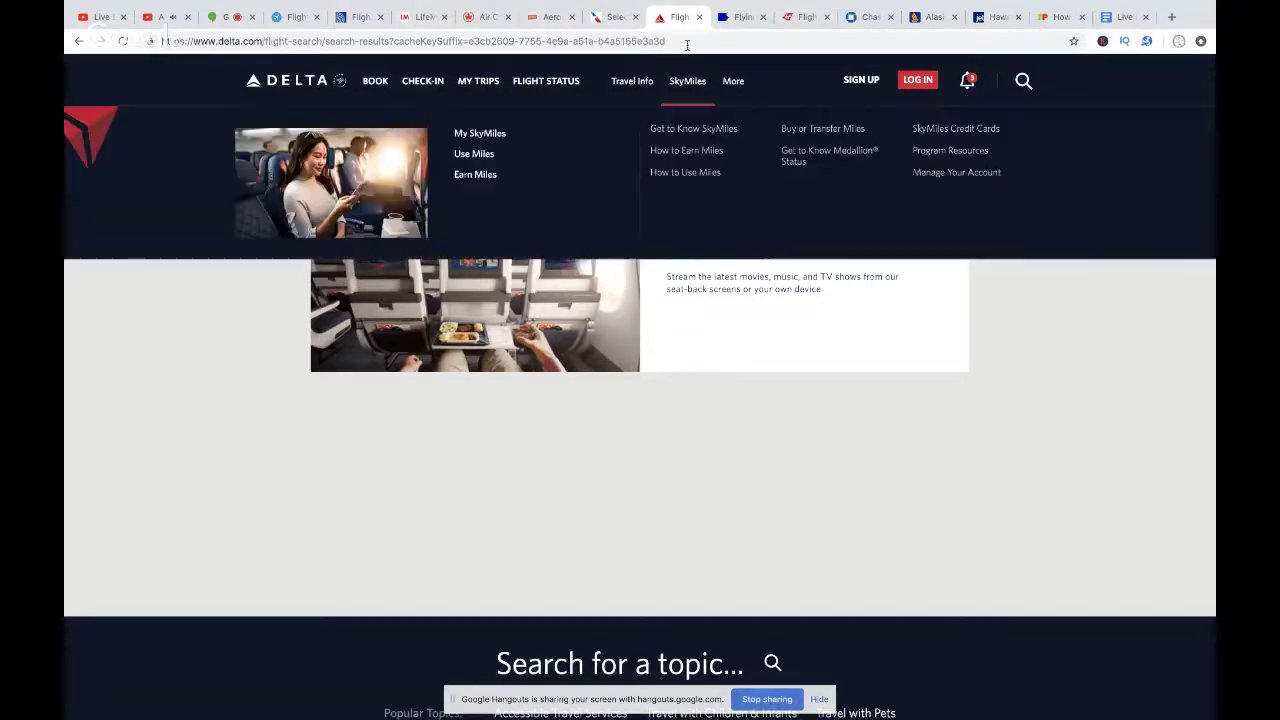
Step: Switch to the American Airlines results, show the full award calendar, and continue with July 1
left_click(606, 14)
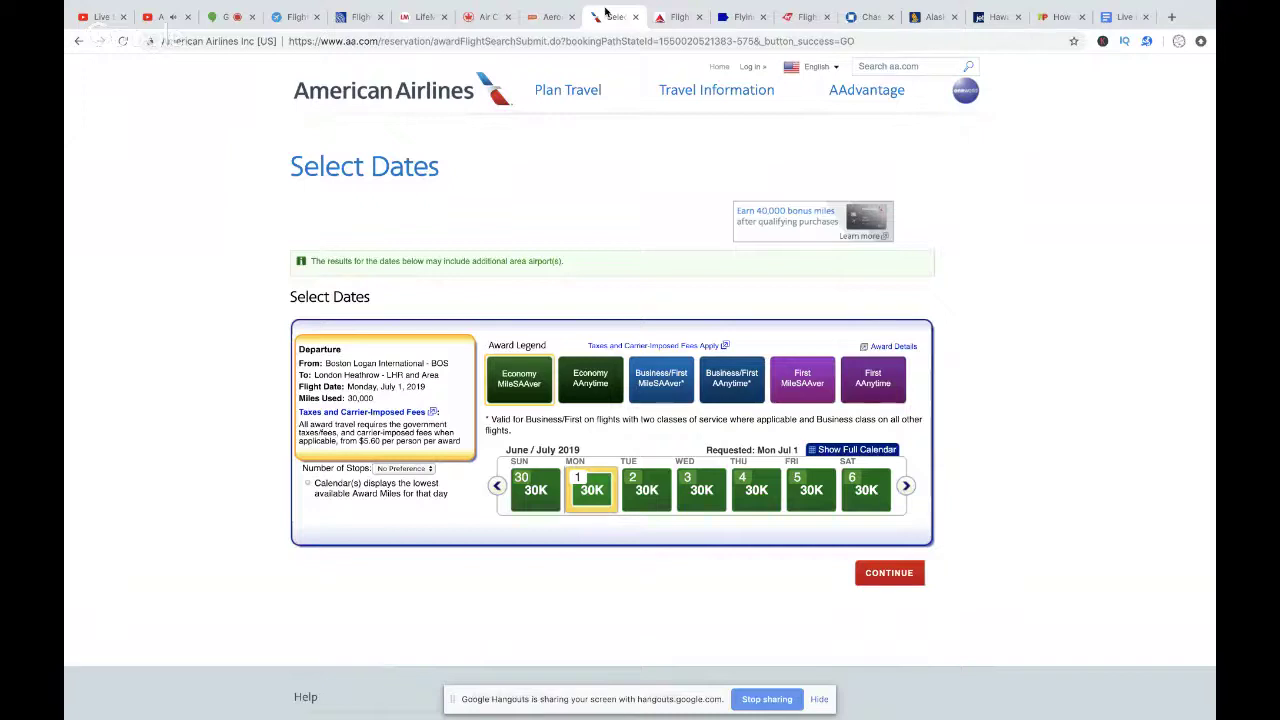
left_click(857, 449)
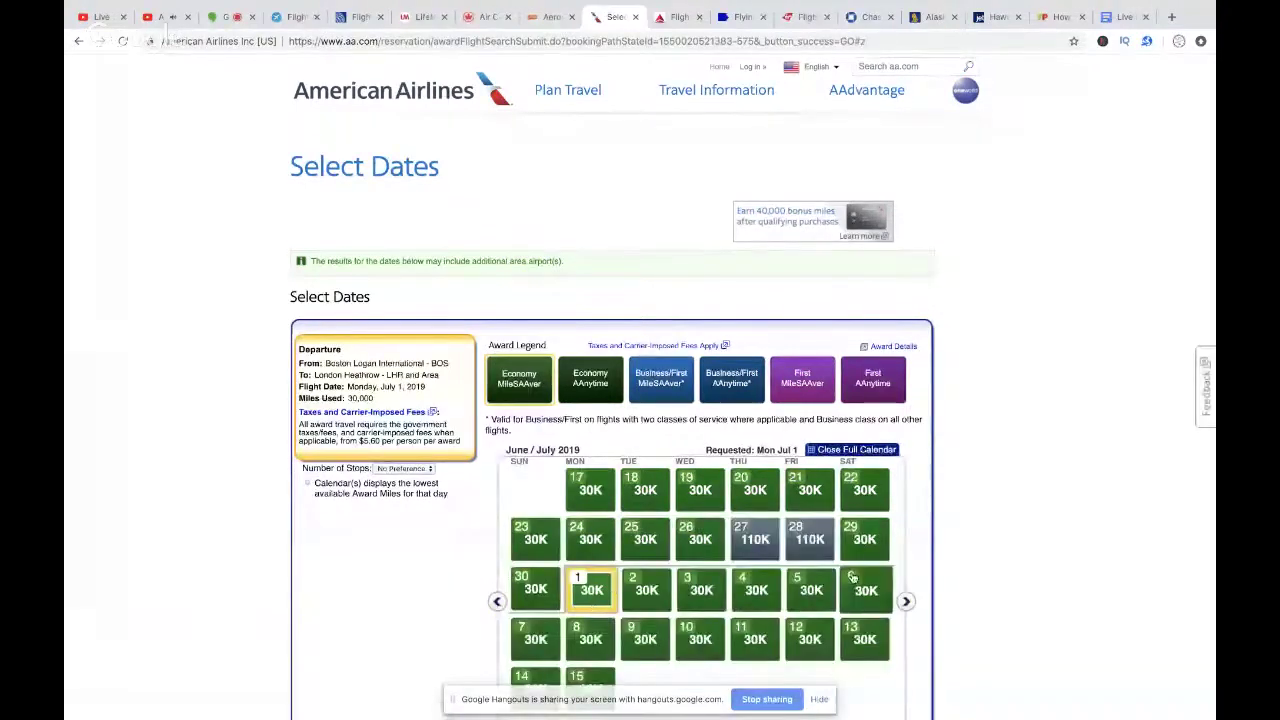
scroll(851, 577, "down", 4)
left_click(889, 421)
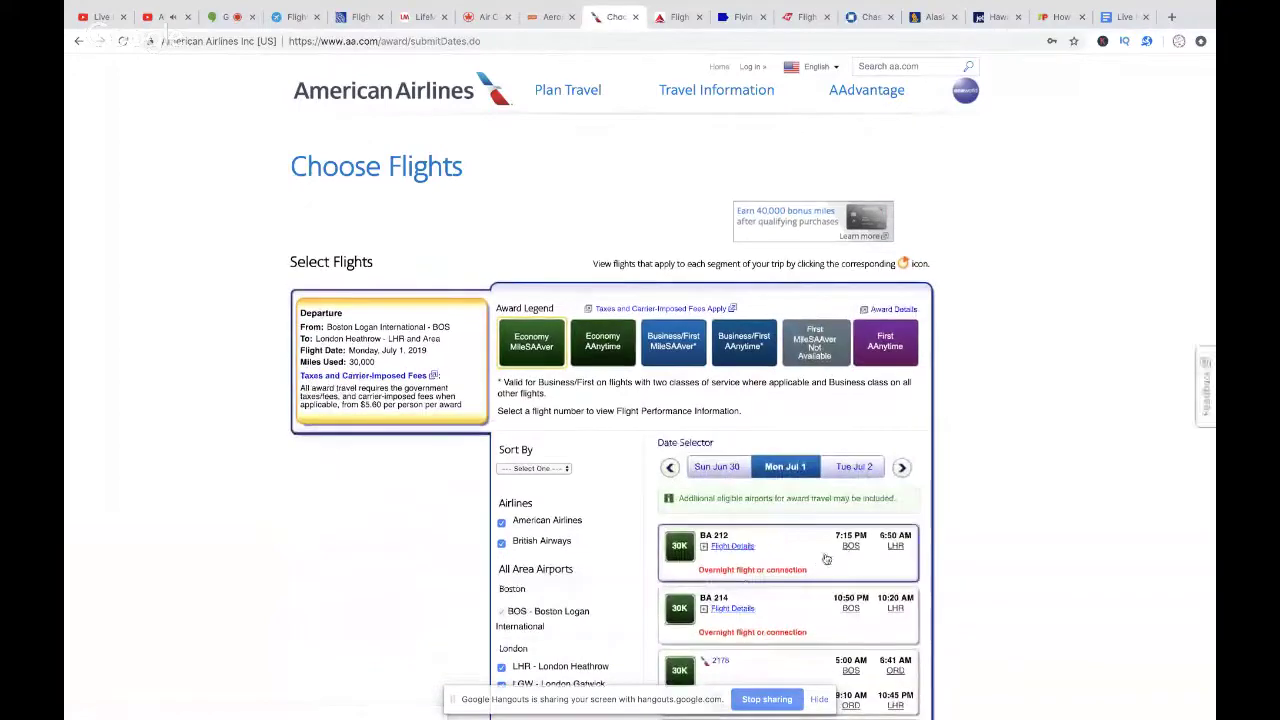
Step: Choose the BA 212 award flight and log in to AAdvantage, filling in the member's last name
left_click(812, 556)
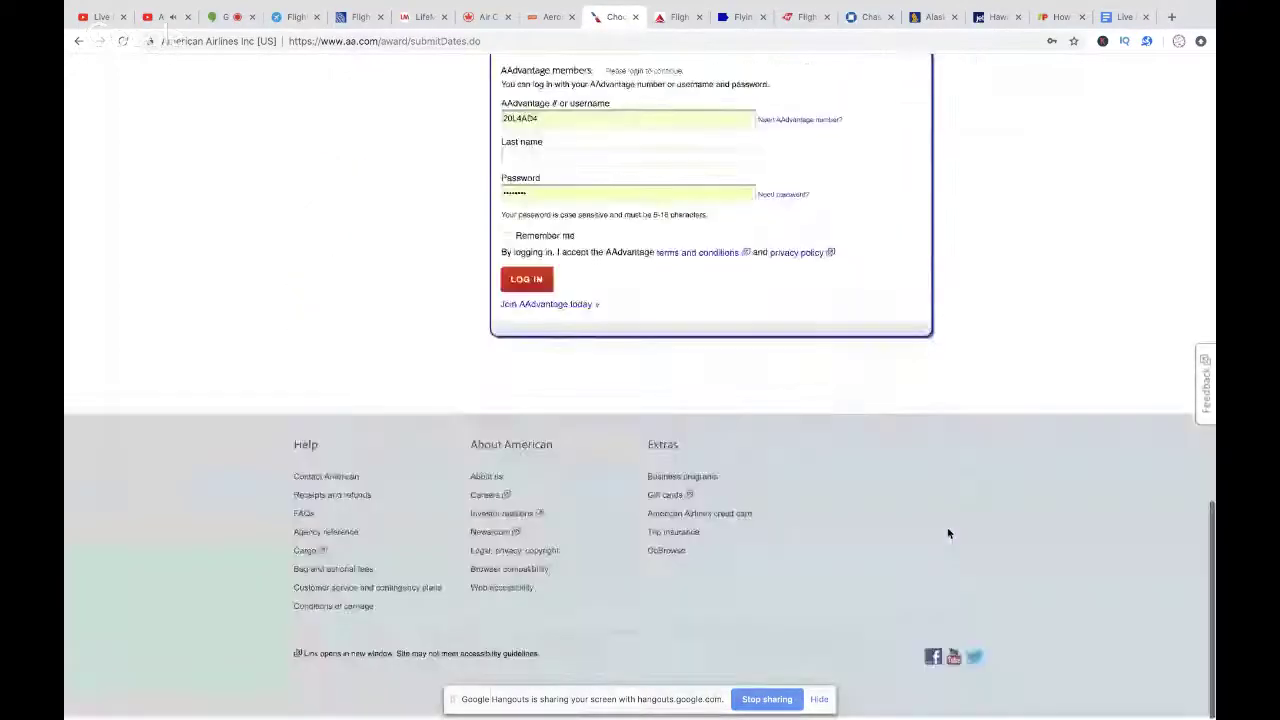
scroll(948, 533, "up", 2)
left_click(540, 290)
type("Walter")
left_click(536, 410)
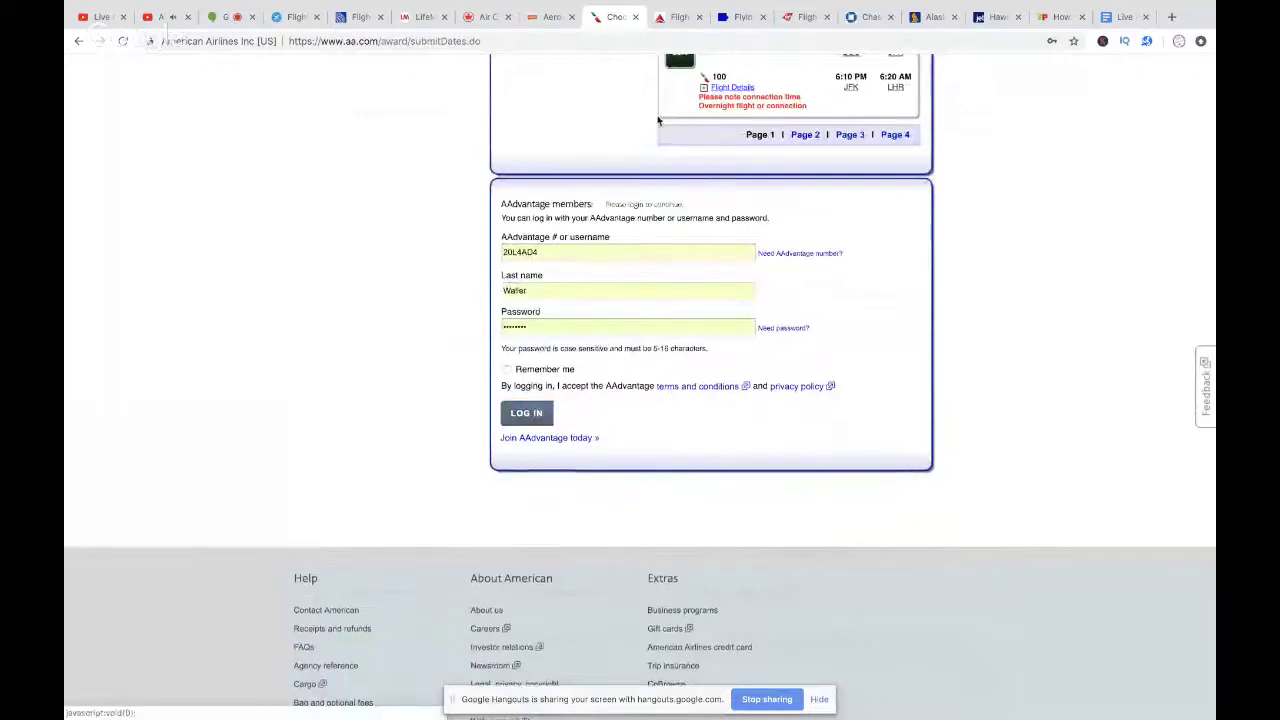
Step: Return to the Delta results, check the flight prices in US dollars, and switch them back to miles
left_click(674, 18)
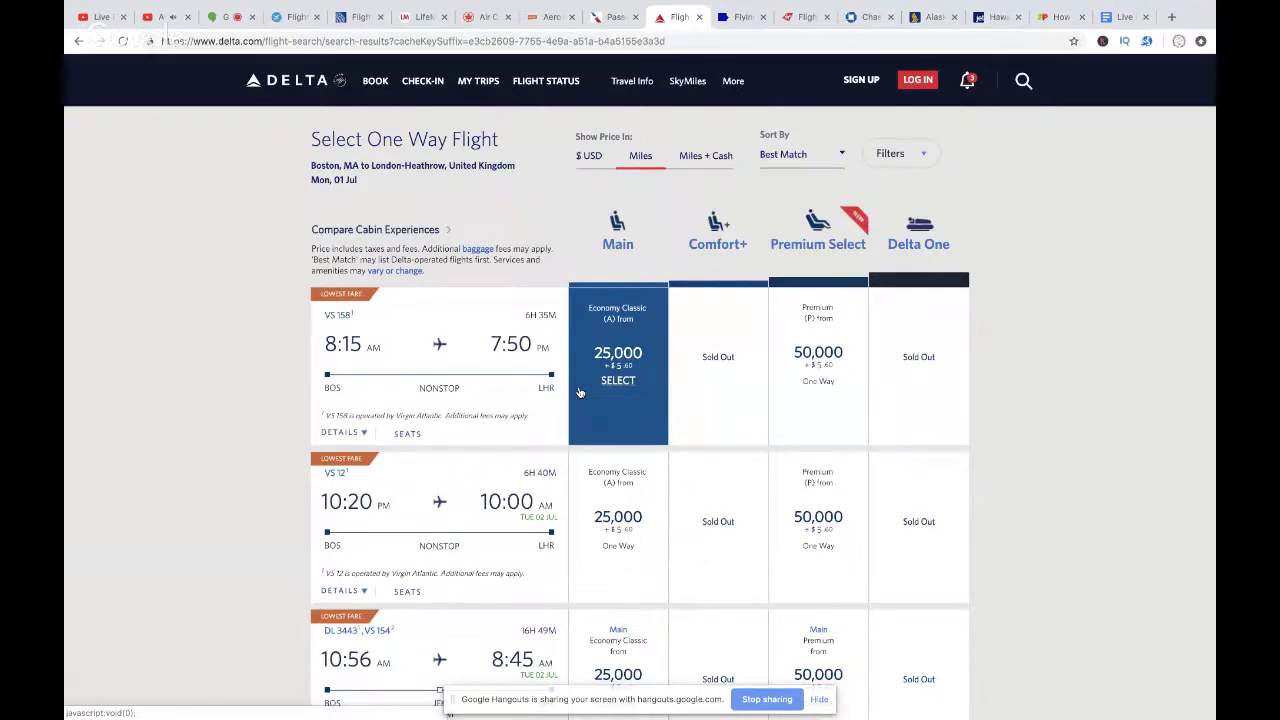
left_click(591, 160)
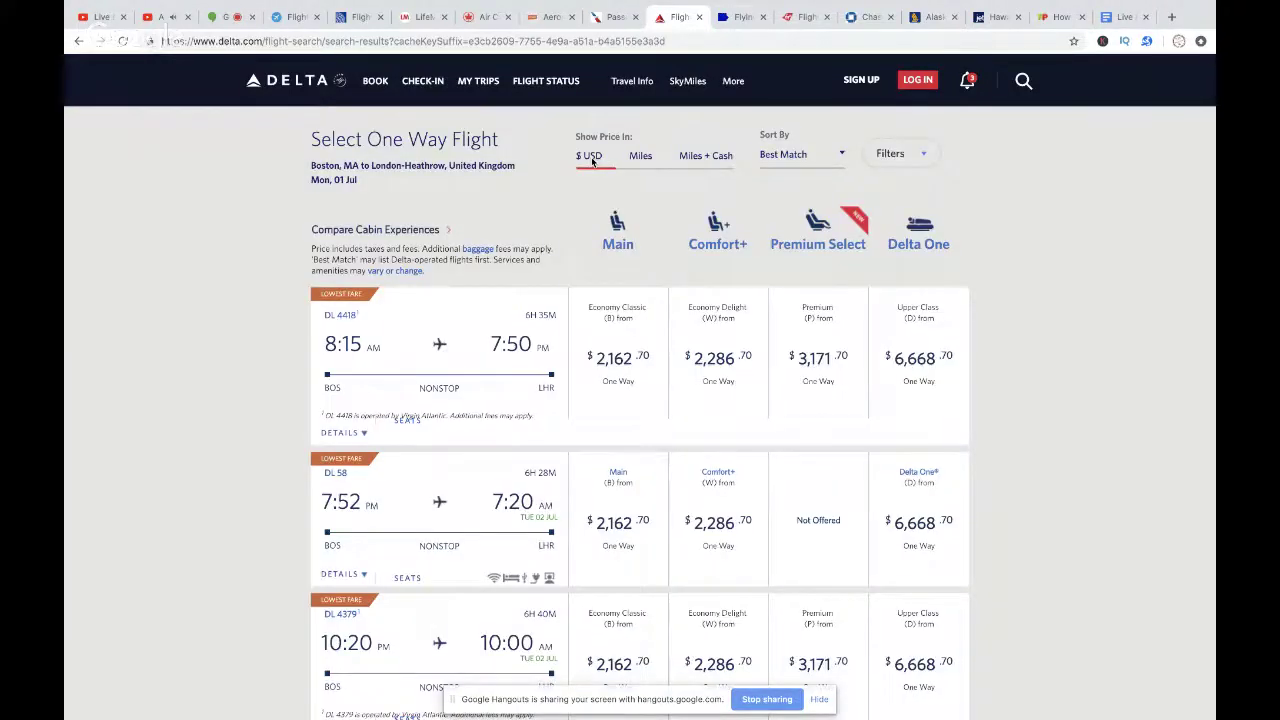
scroll(595, 360, "down", 2)
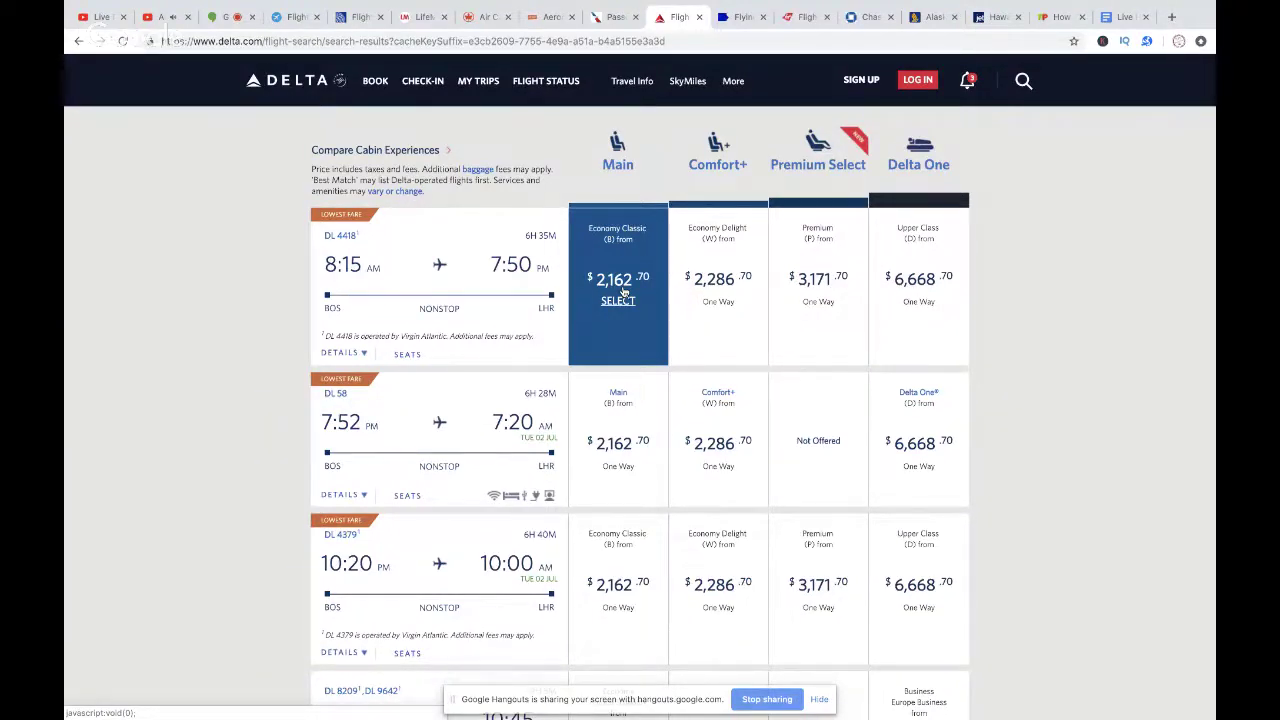
left_click(634, 236)
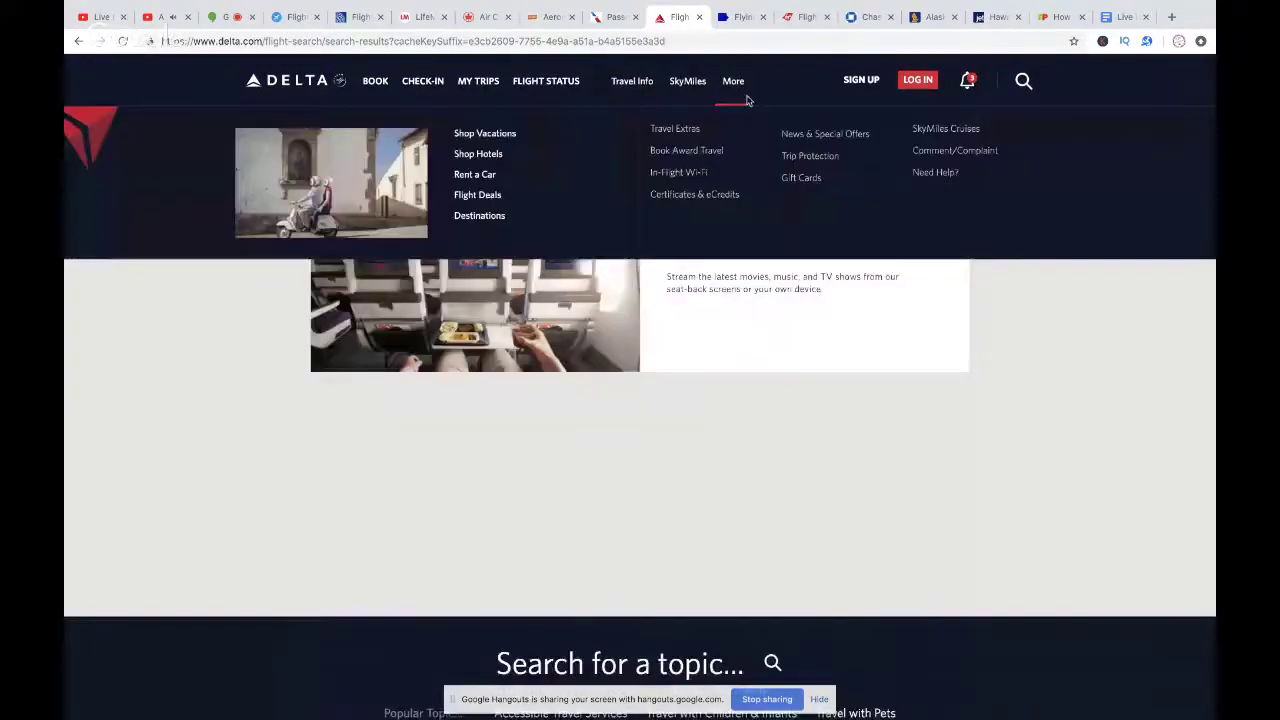
Step: Switch to the Virgin Atlantic low-fare calendar and load the flight results from it
left_click(800, 17)
scroll(627, 405, "down", 3)
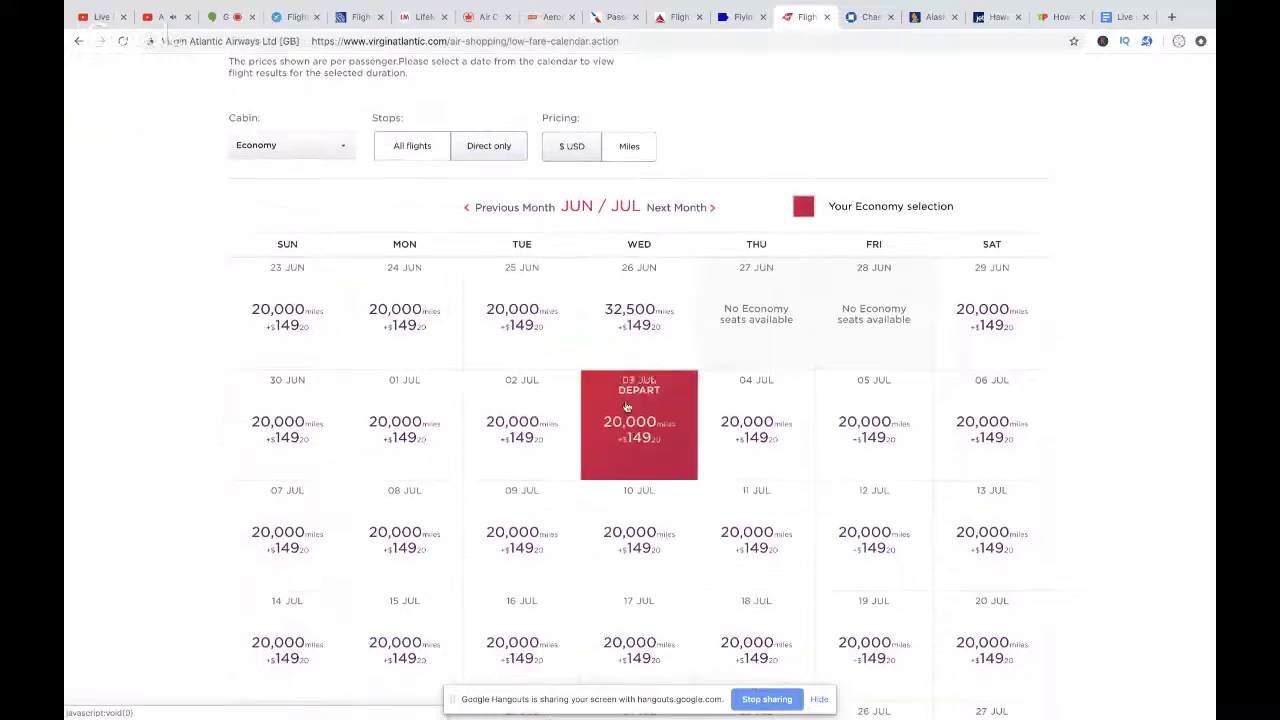
left_click(1012, 463)
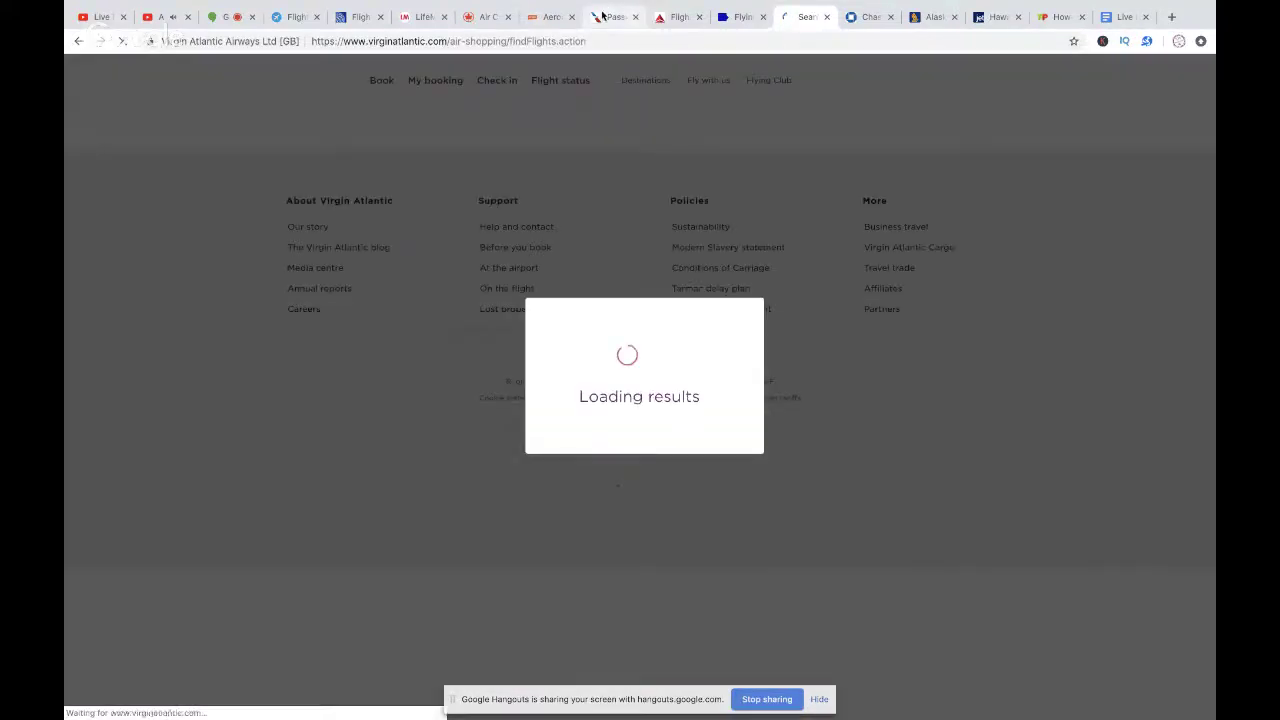
Step: Examine the American Airlines trip total in miles and fees, and return to the Delta results to compare
left_click(603, 16)
left_click_drag(443, 428, 311, 446)
left_click(298, 424)
left_click(322, 445)
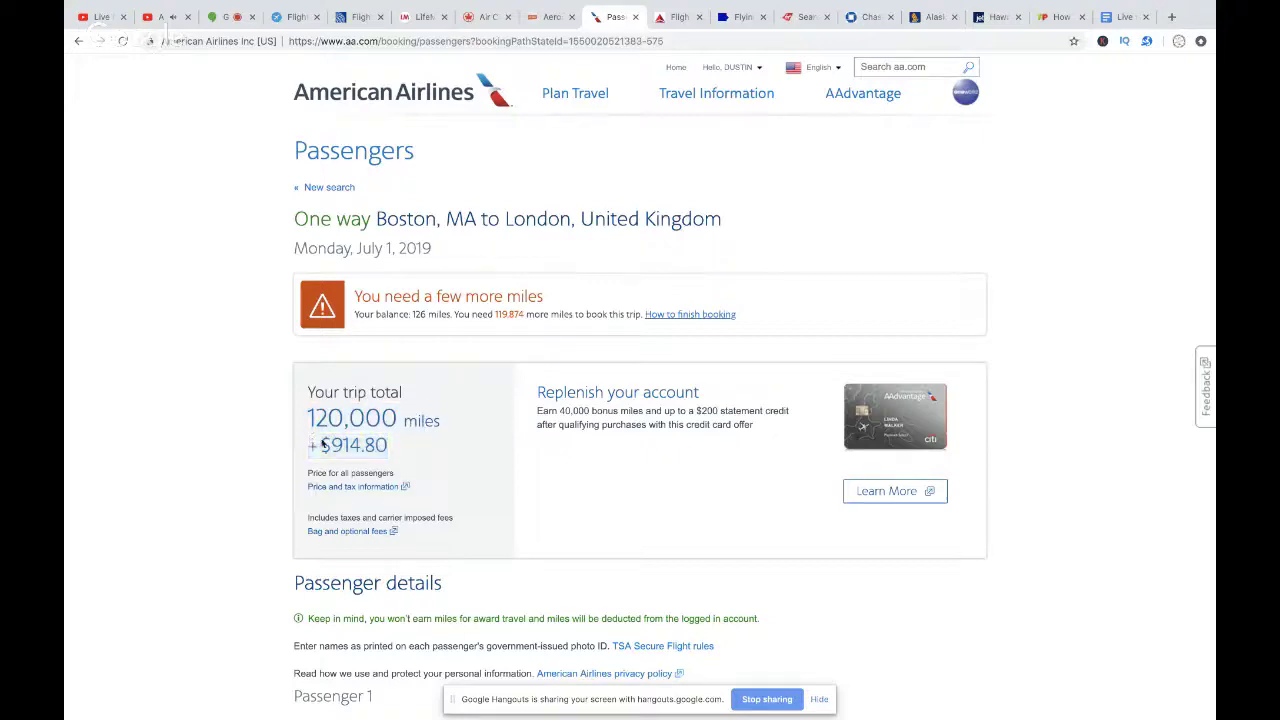
left_click_drag(412, 451, 304, 447)
left_click(314, 418)
left_click(680, 17)
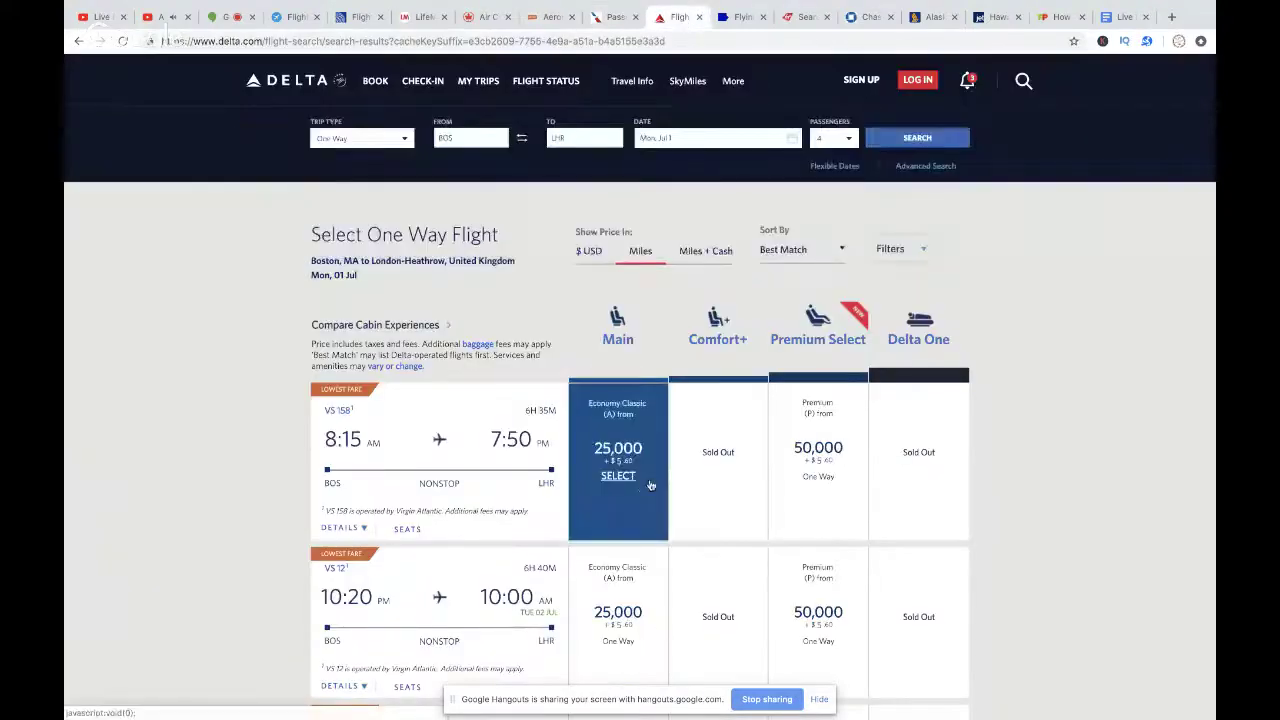
Step: Check the Virgin Atlantic award prices, and open booking via Air France from the Flying Blue reward tickets page
left_click(800, 17)
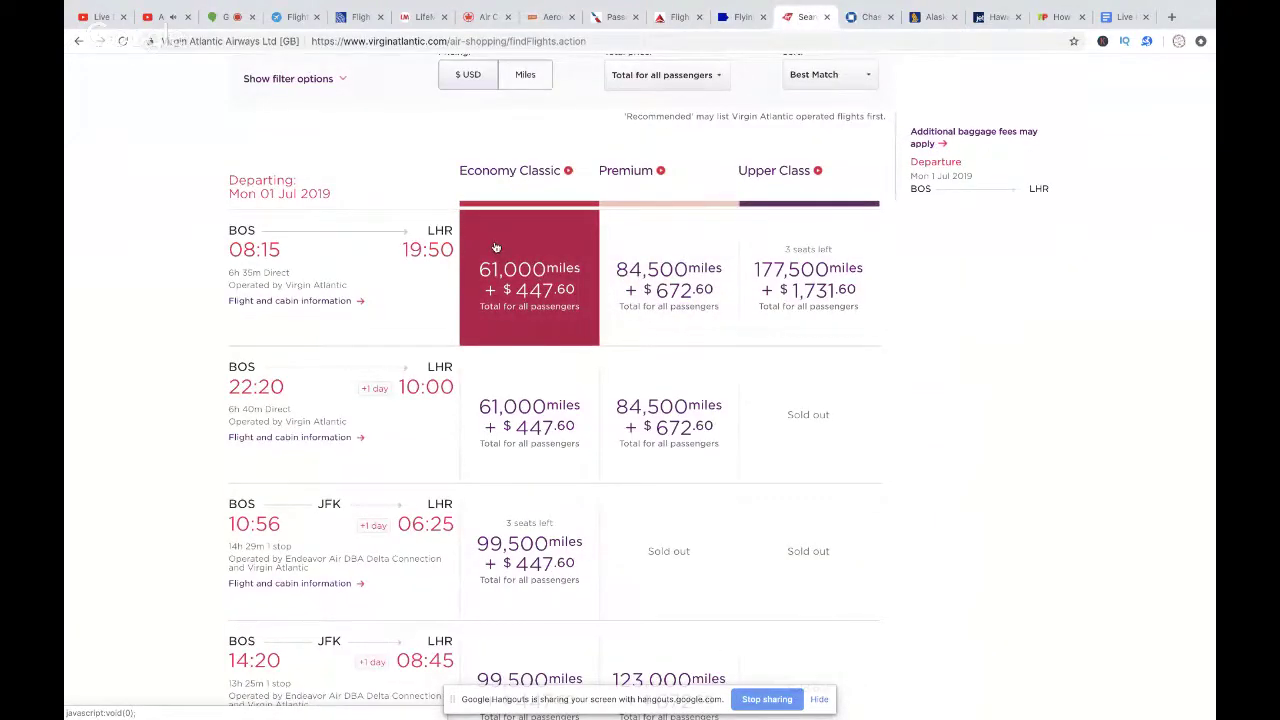
left_click(740, 17)
scroll(614, 520, "down", 3)
scroll(614, 520, "up", 3)
scroll(614, 520, "down", 2)
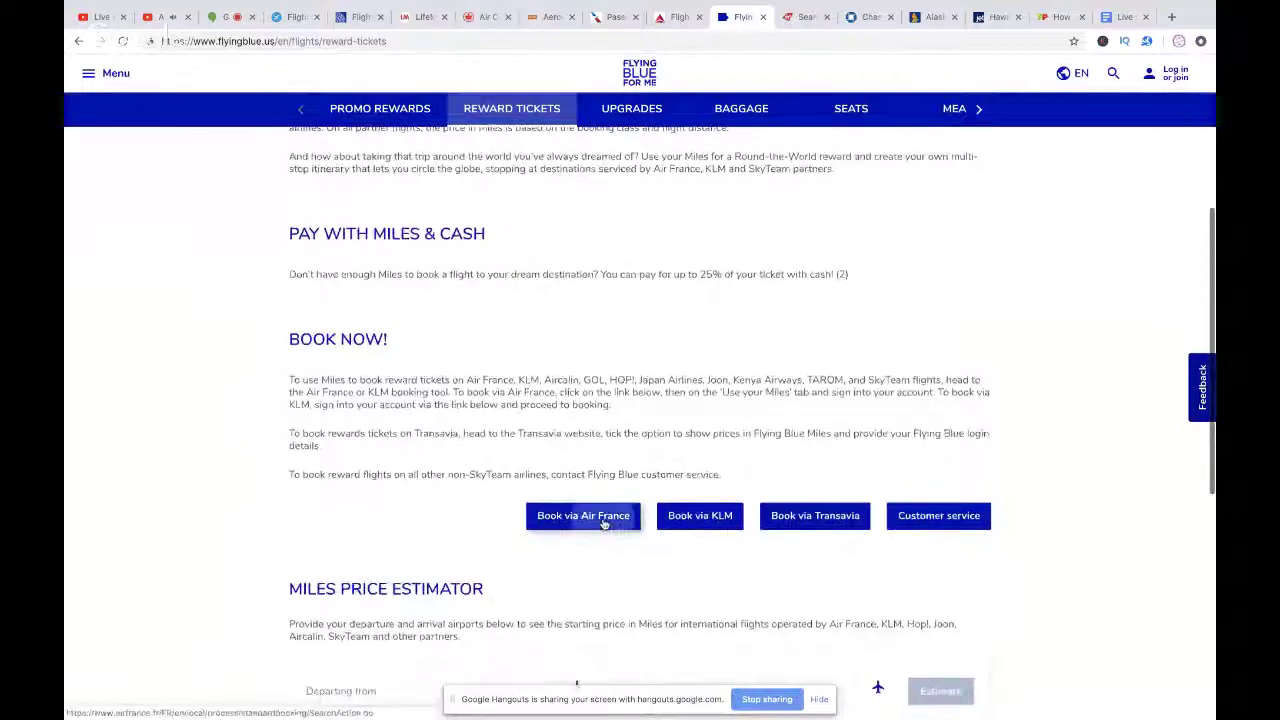
left_click(610, 522)
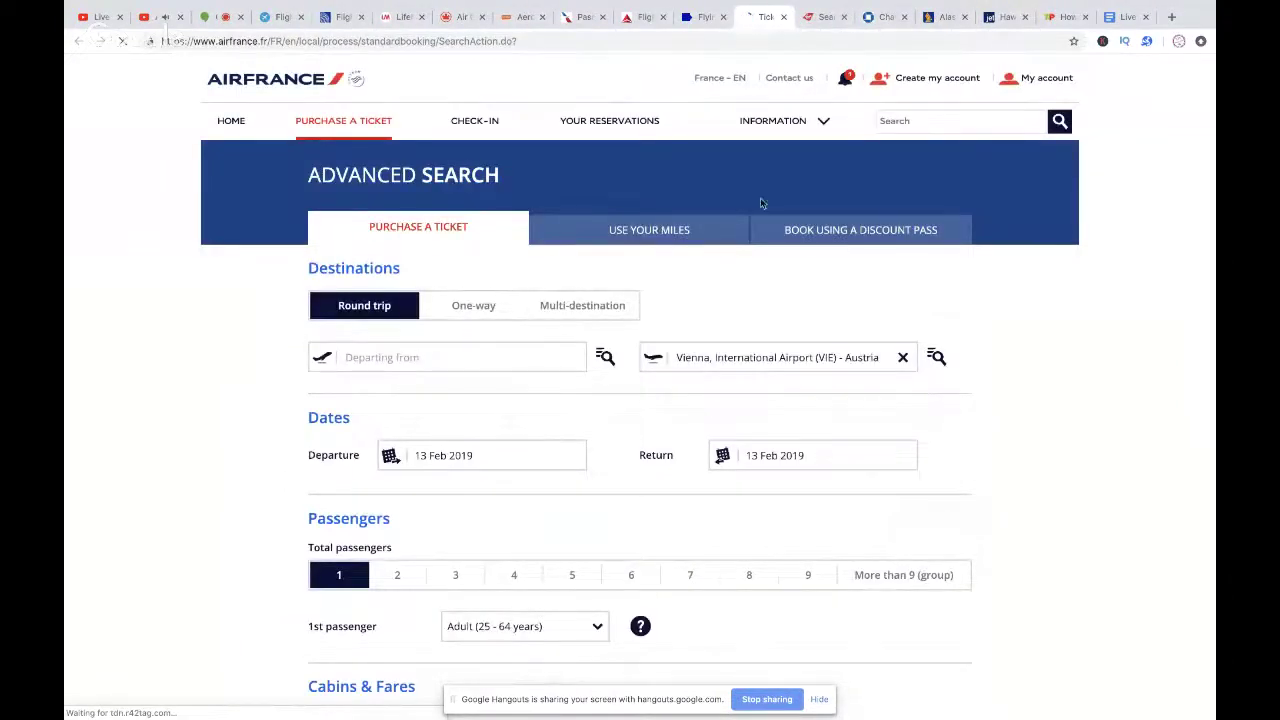
Step: Switch the Air France site to the USA edition, and log in to the award booking with the saved account credentials
left_click(717, 80)
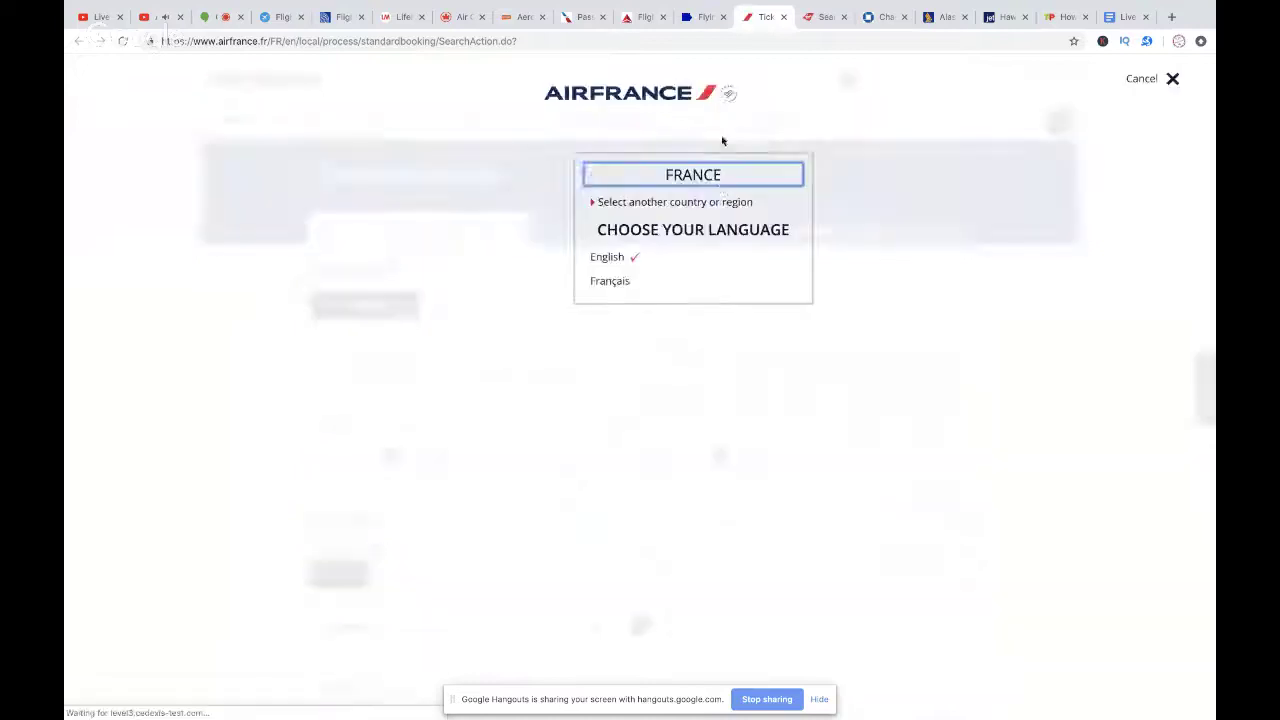
left_click(582, 211)
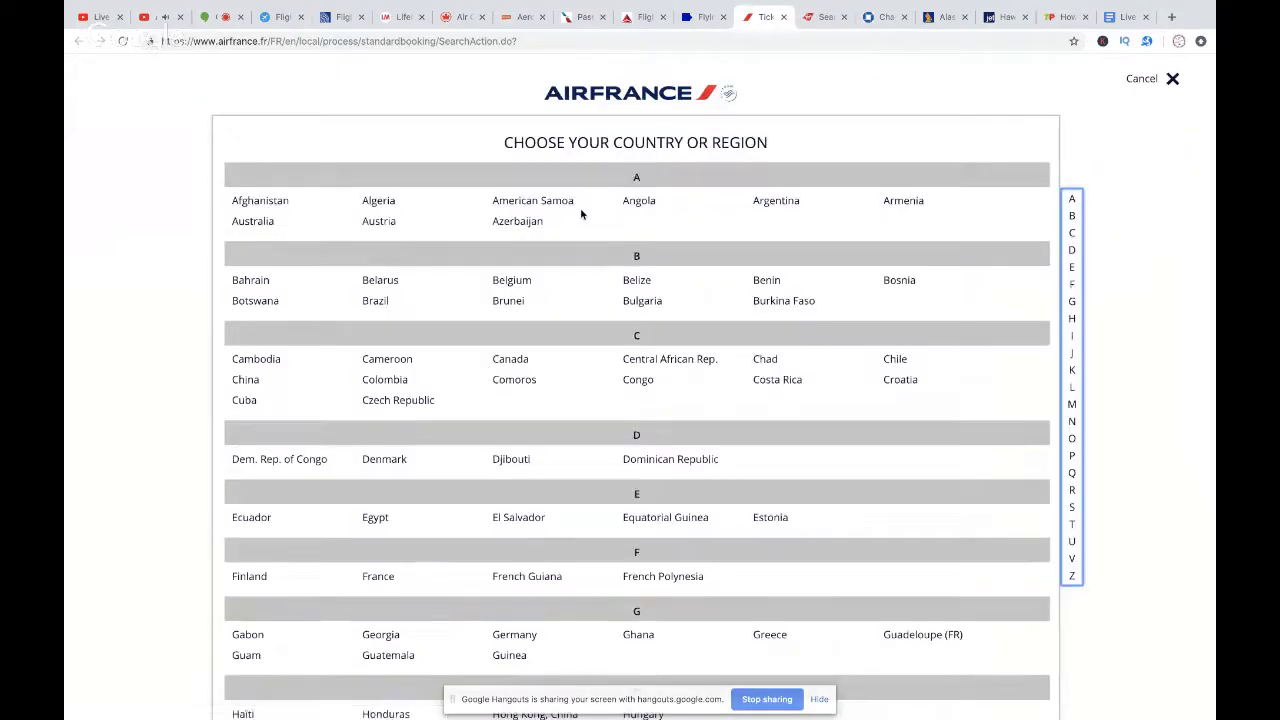
scroll(389, 397, "down", 10)
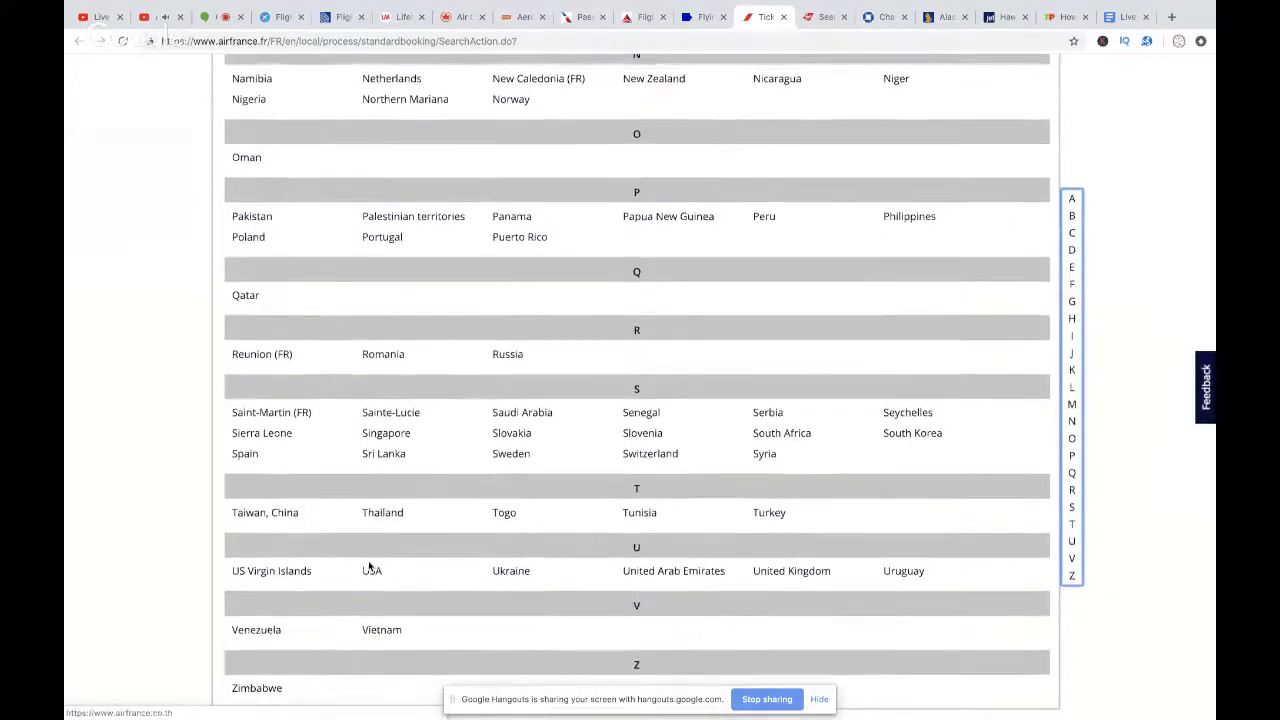
left_click(371, 570)
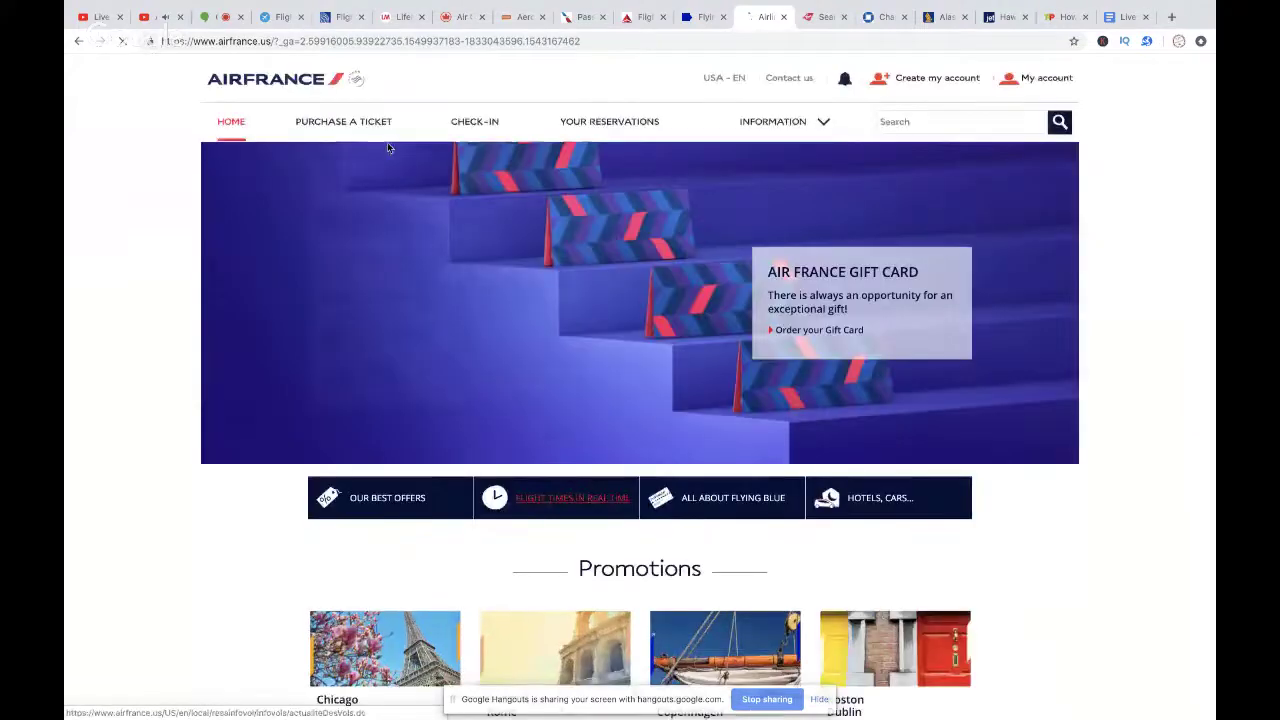
left_click(513, 170)
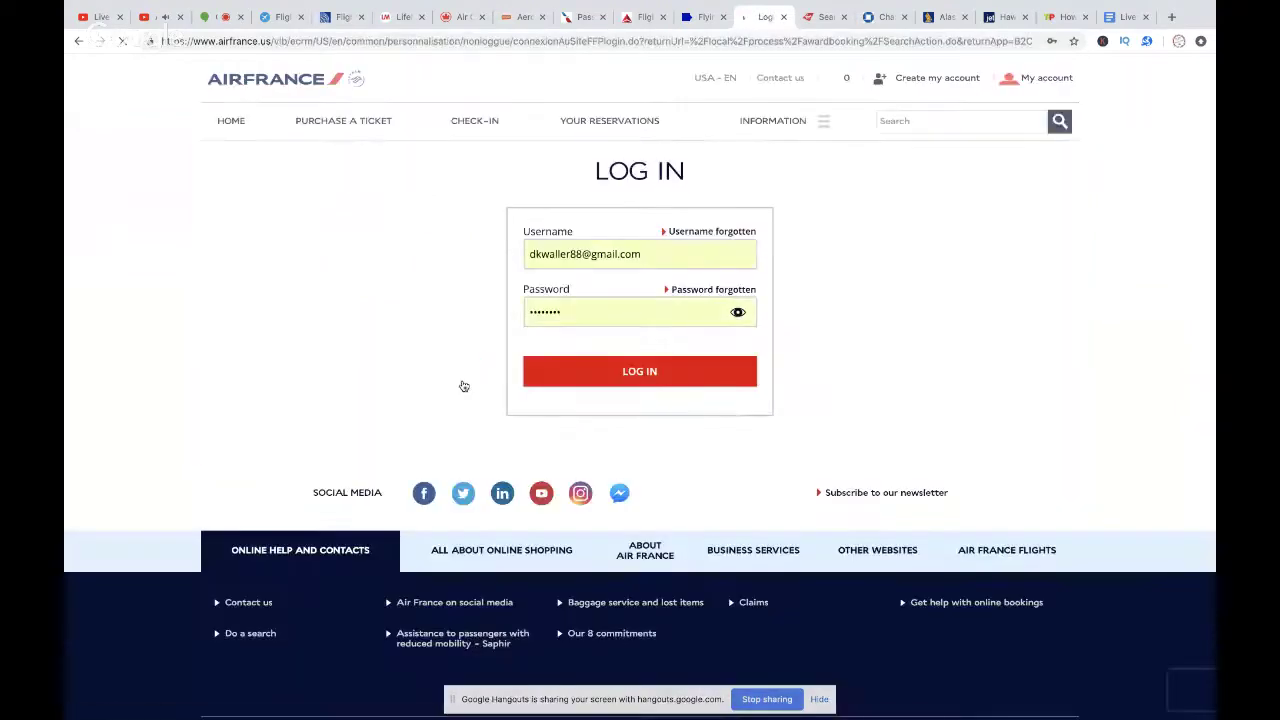
left_click(603, 384)
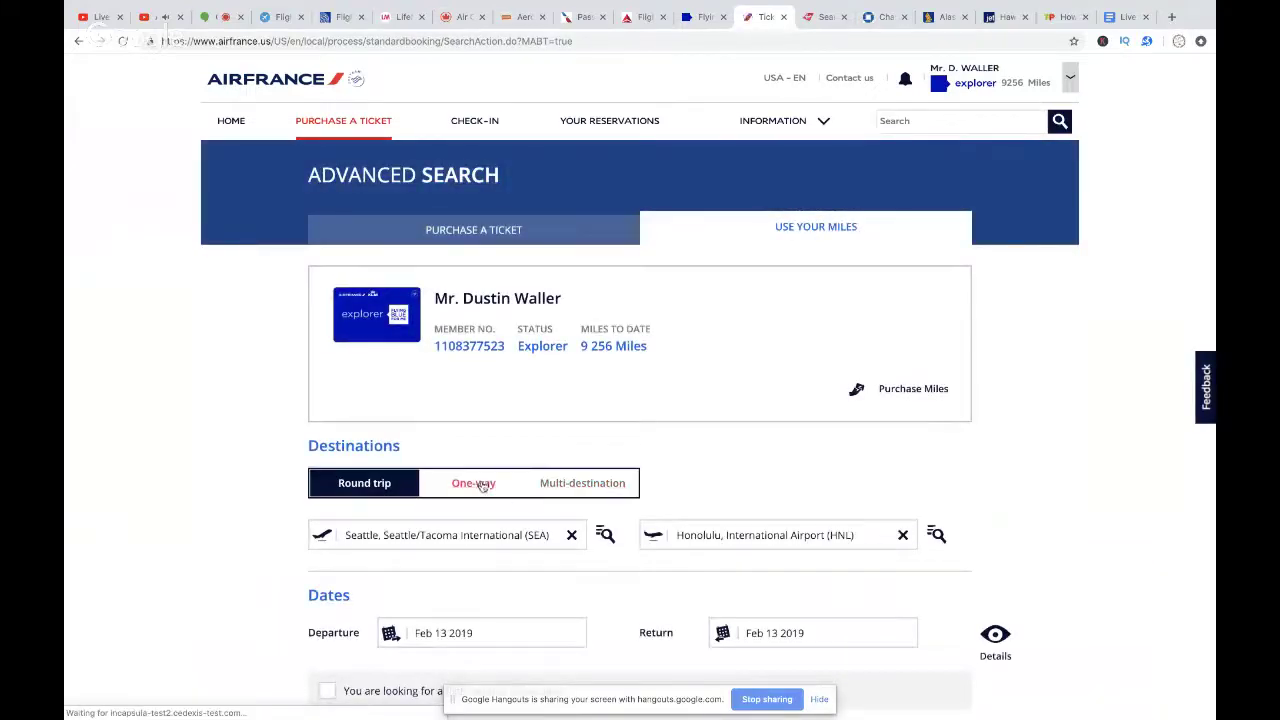
Step: Make the Air France miles search one-way from Boston Logan (BOS) to London Heathrow (LHR)
left_click(473, 483)
scroll(476, 524, "down", 3)
left_click(432, 380)
type("bos")
left_click(438, 413)
type("lhr")
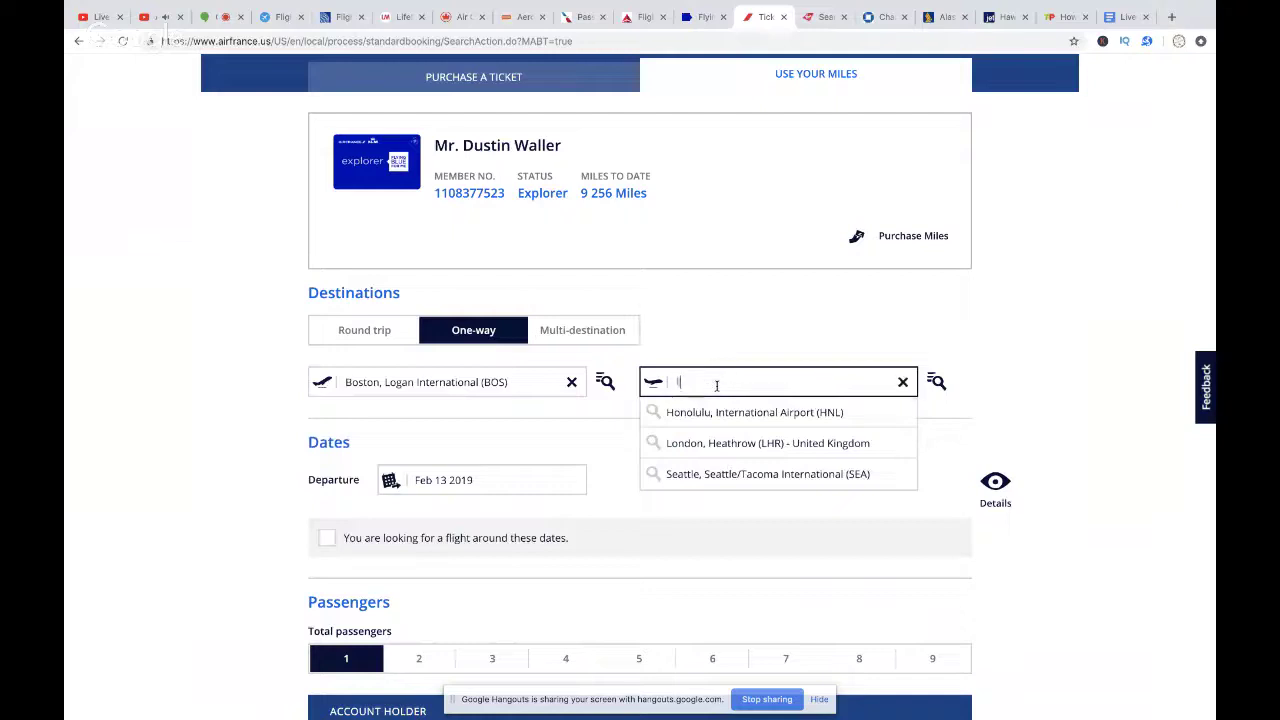
left_click(725, 412)
Step: Set the departure date to Jul 01 2019 and the passengers to 4, and find the award flights
scroll(600, 380, "down", 3)
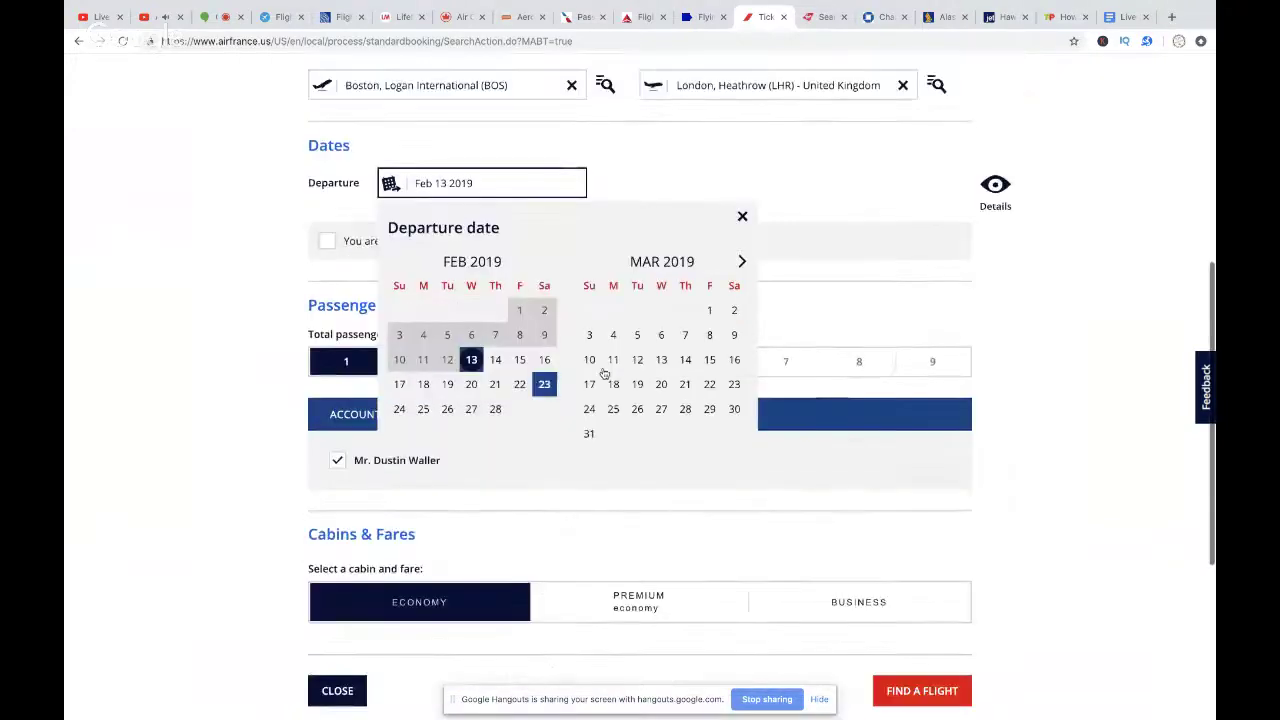
left_click(742, 261)
left_click(742, 261)
left_click(742, 261)
left_click(742, 261)
left_click(613, 310)
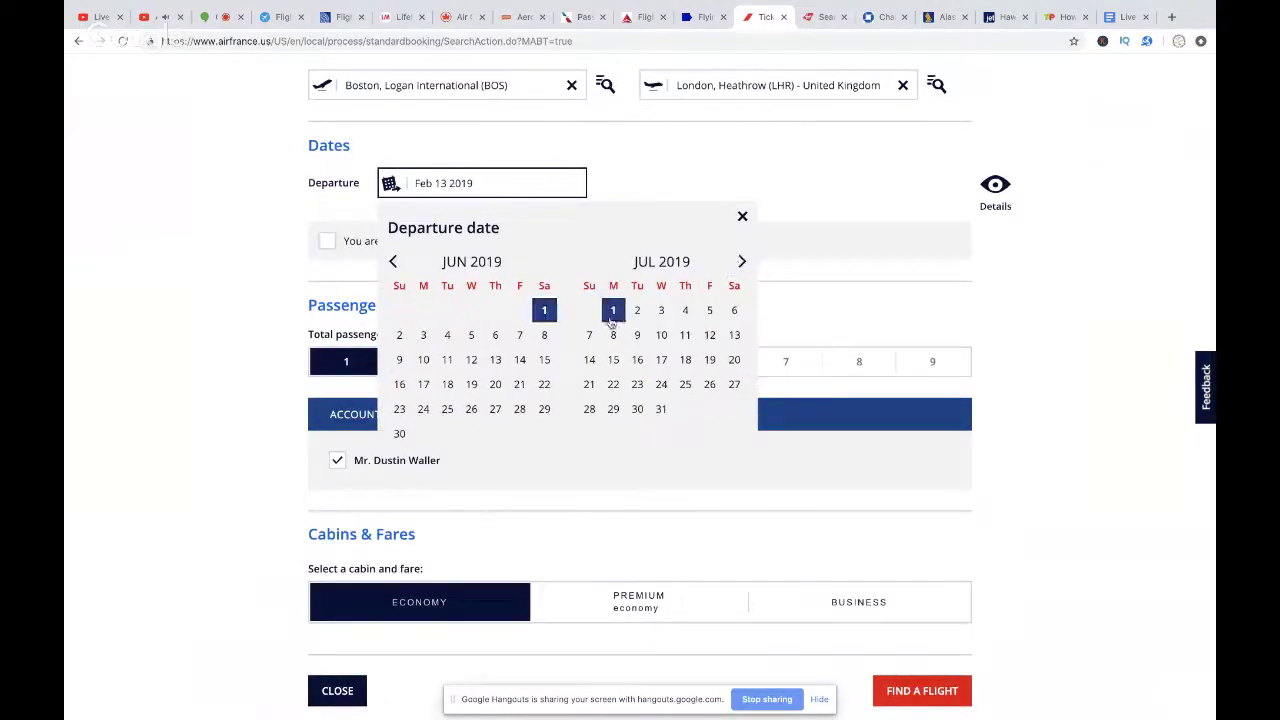
left_click(565, 361)
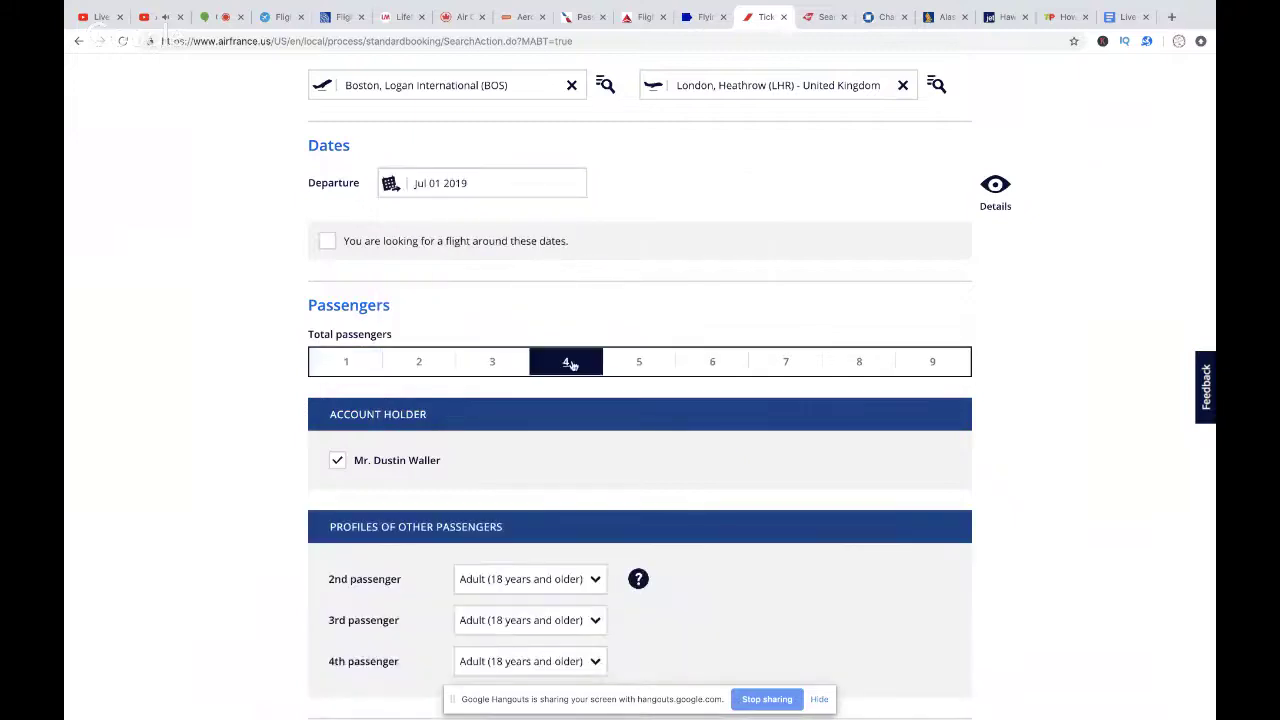
scroll(938, 467, "down", 3)
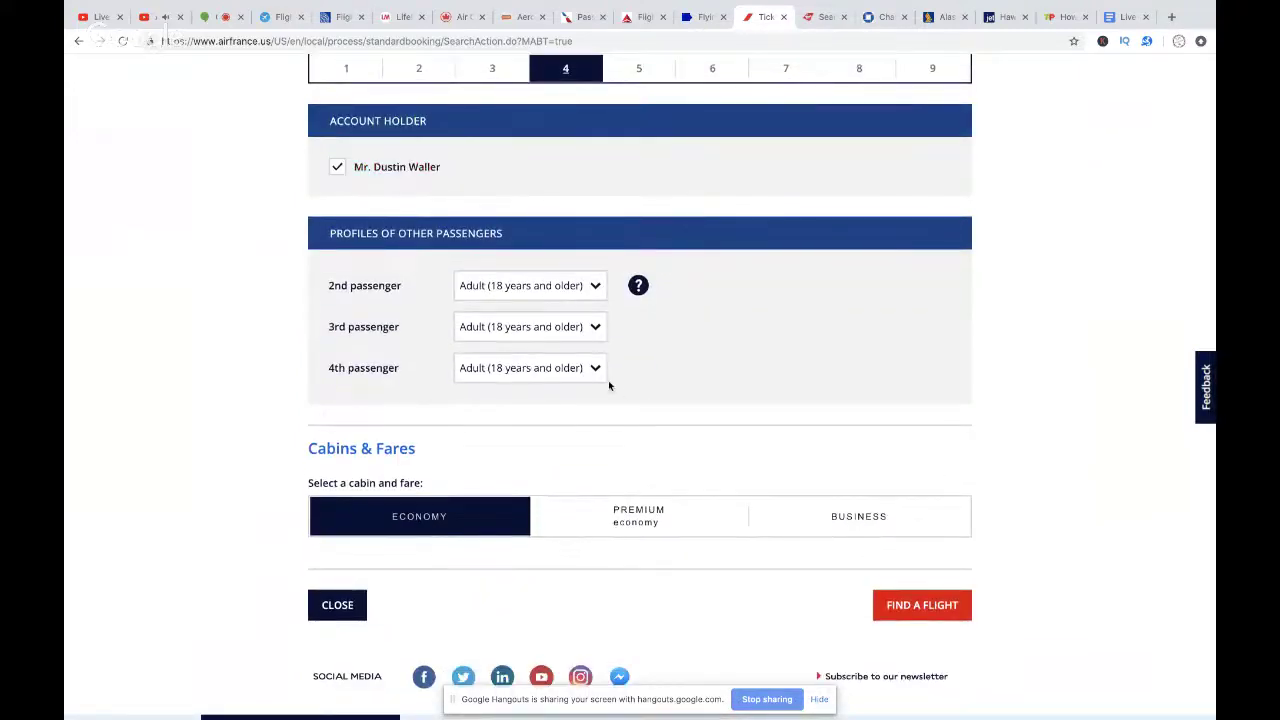
left_click(912, 617)
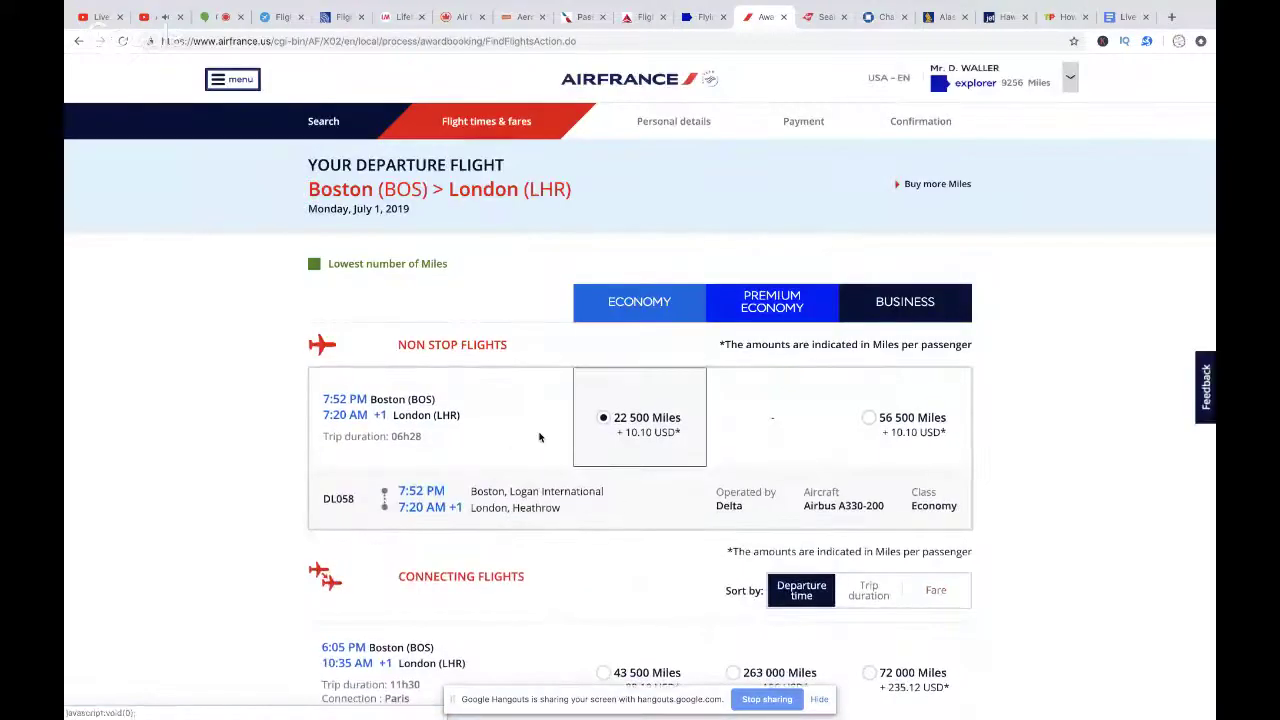
Step: Compare the miles and fees of the nonstop DL 58 flight between the Delta and Air France results
left_click(640, 17)
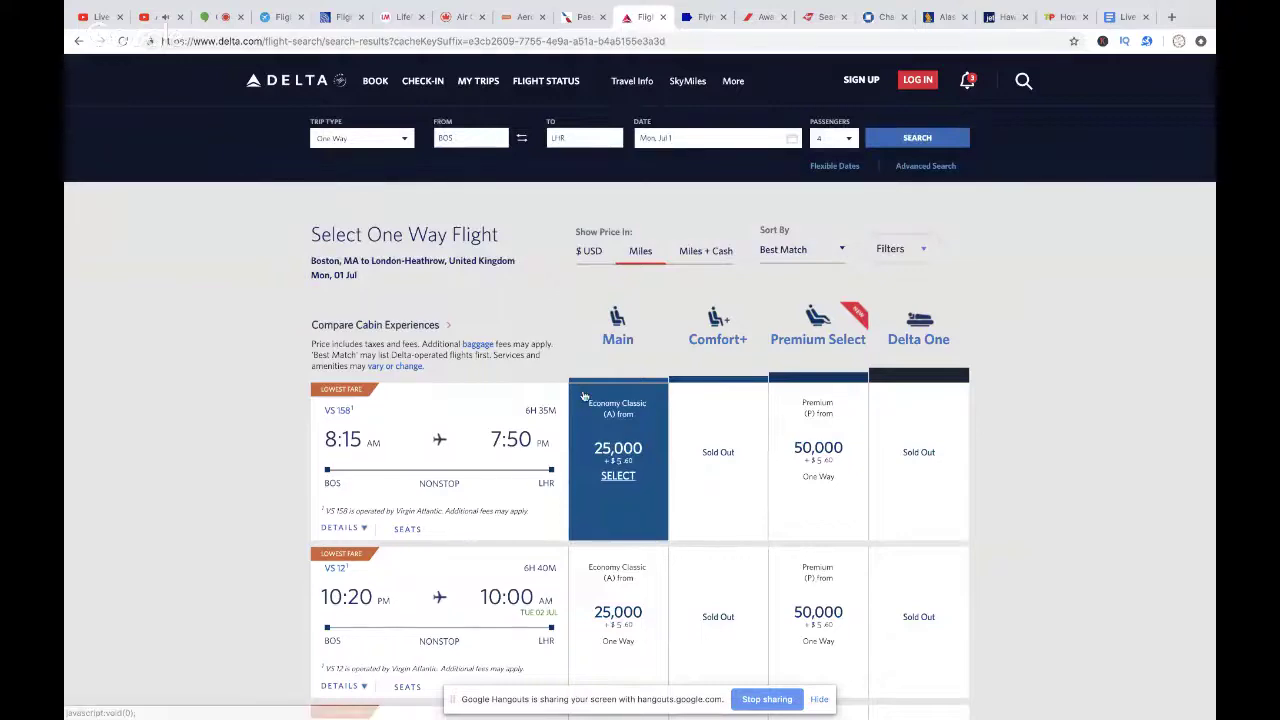
left_click(702, 20)
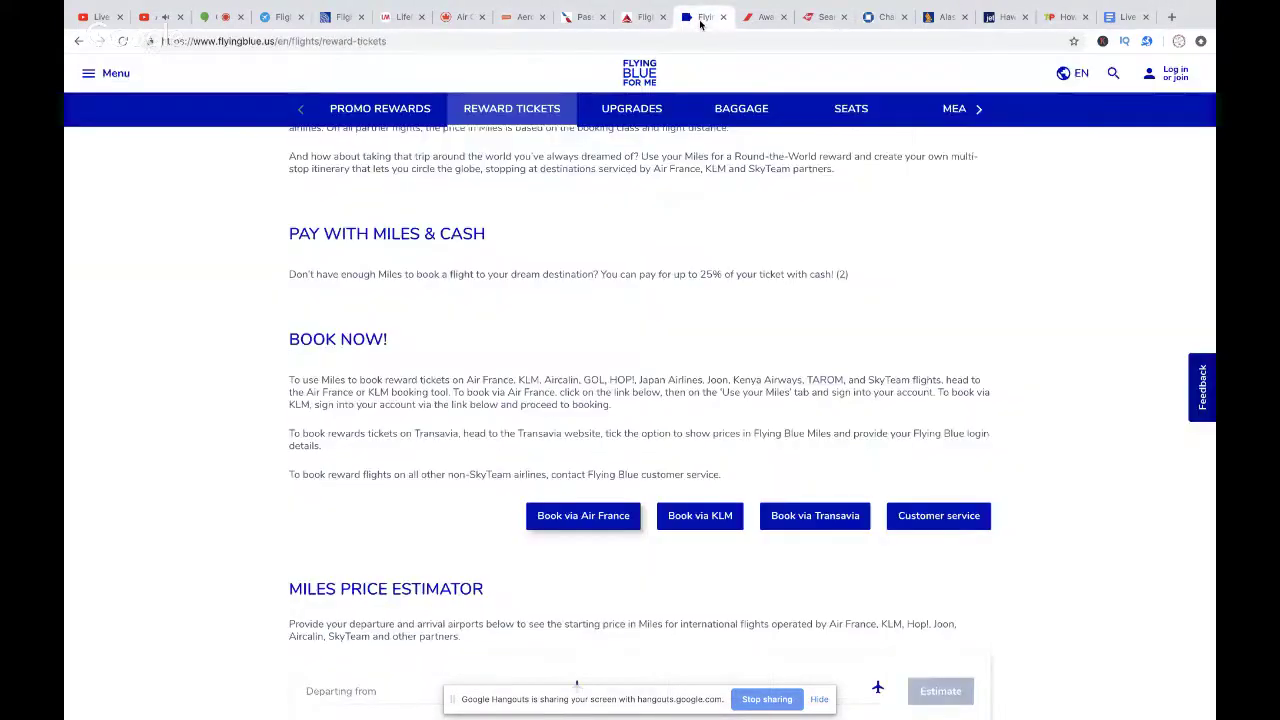
left_click(759, 18)
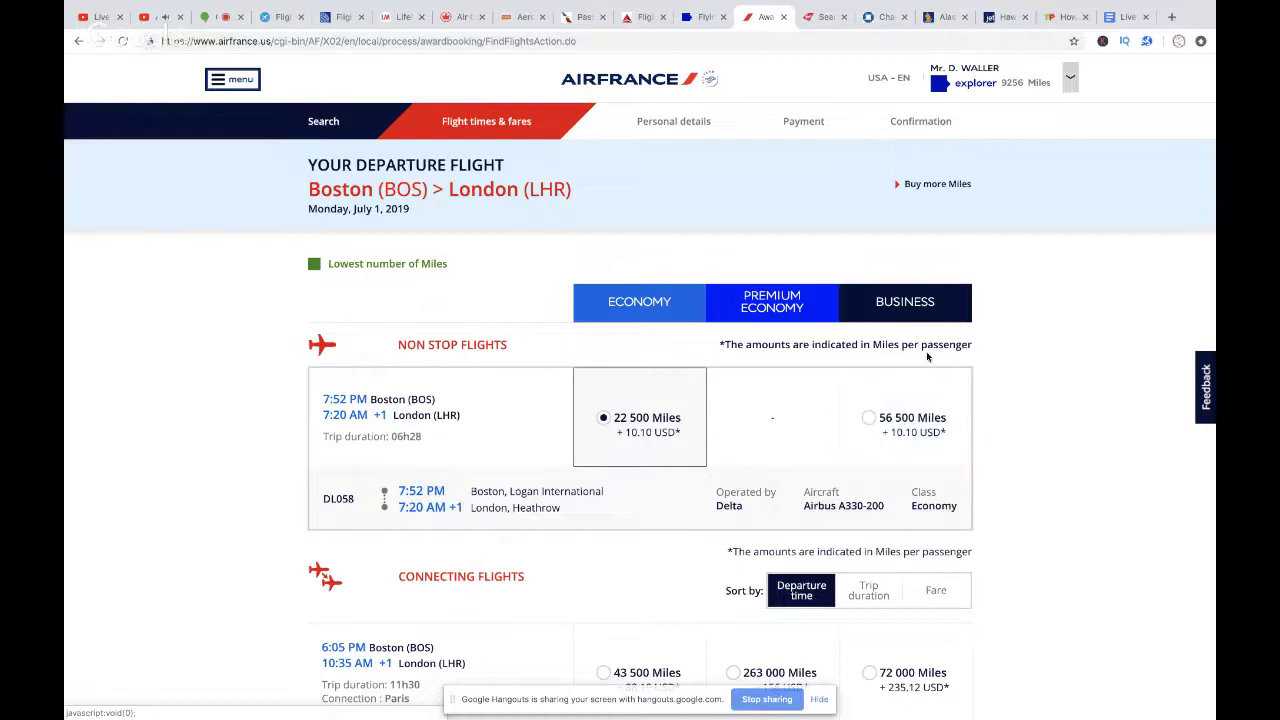
left_click(641, 17)
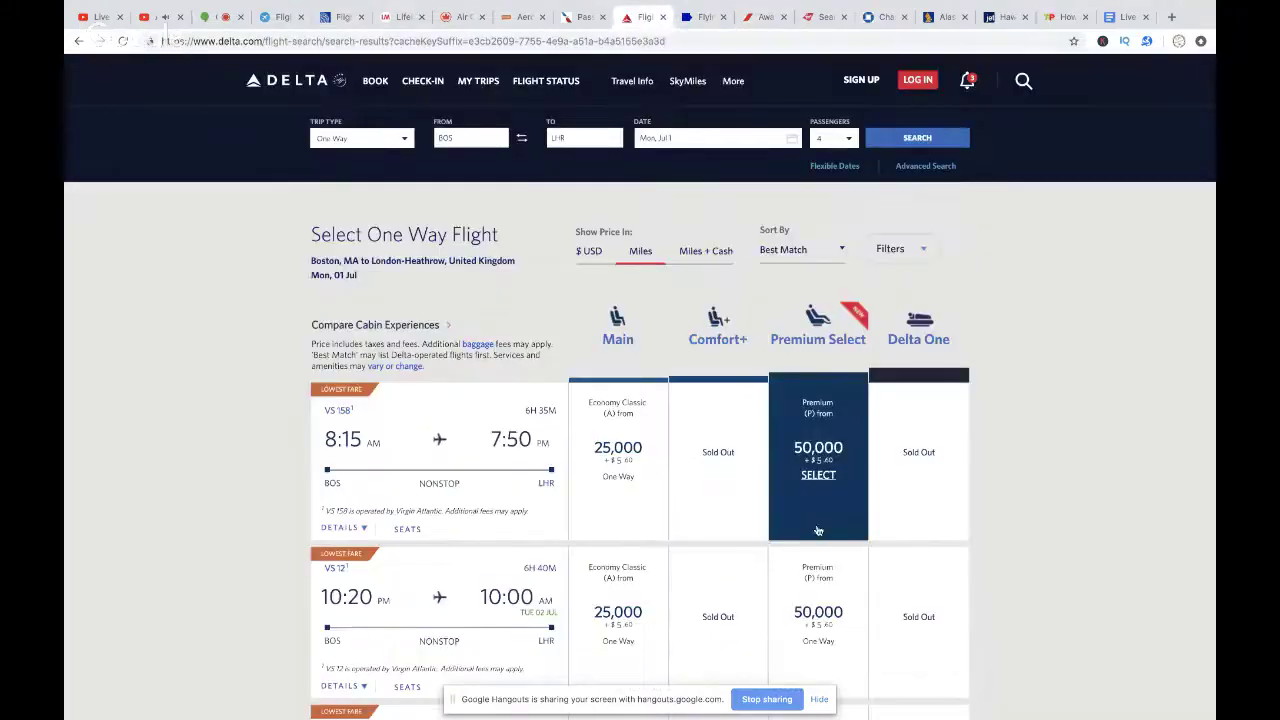
scroll(832, 533, "down", 1)
scroll(832, 533, "down", 5)
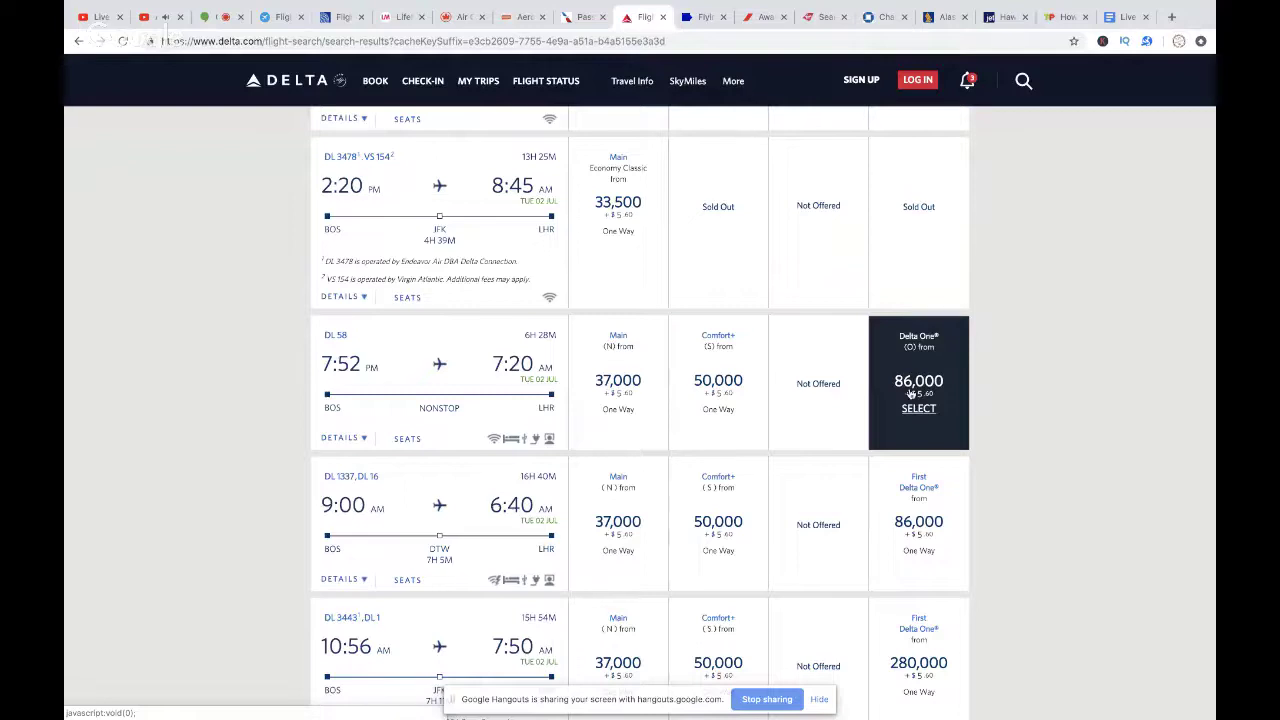
left_click(759, 18)
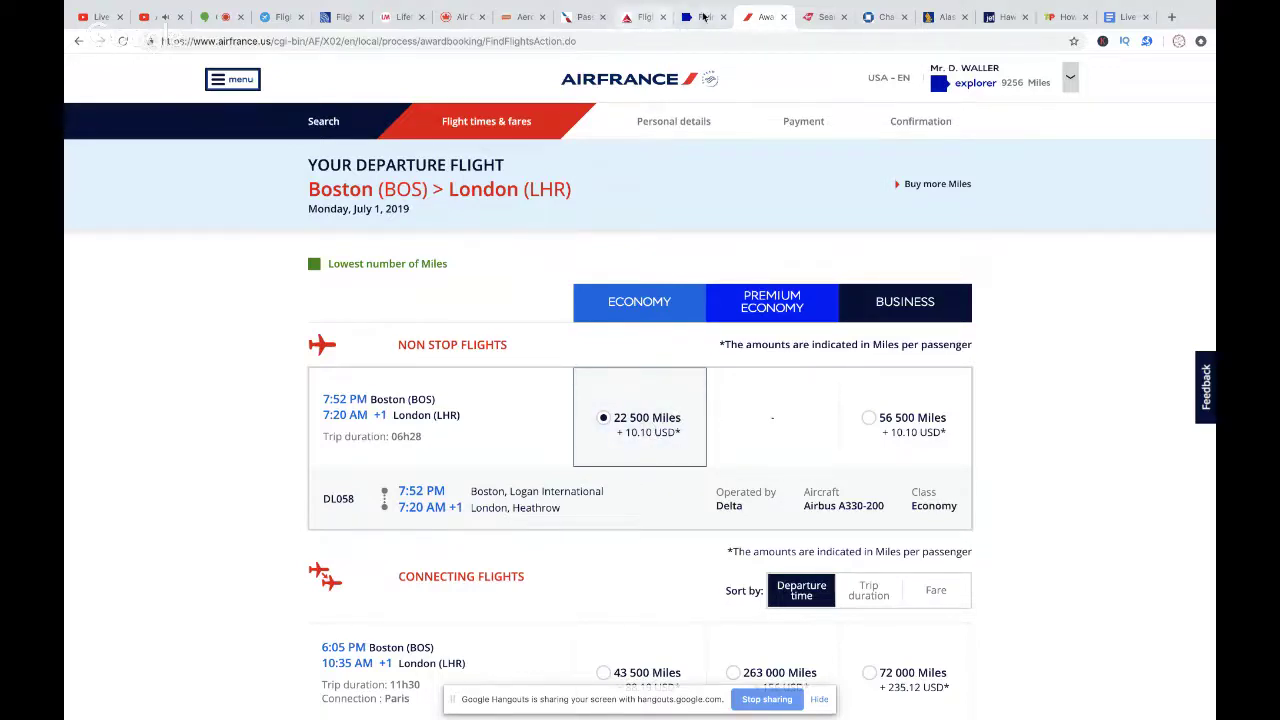
Step: Switch to Chase and open its home page with the sign-in form
left_click(876, 22)
left_click(945, 73)
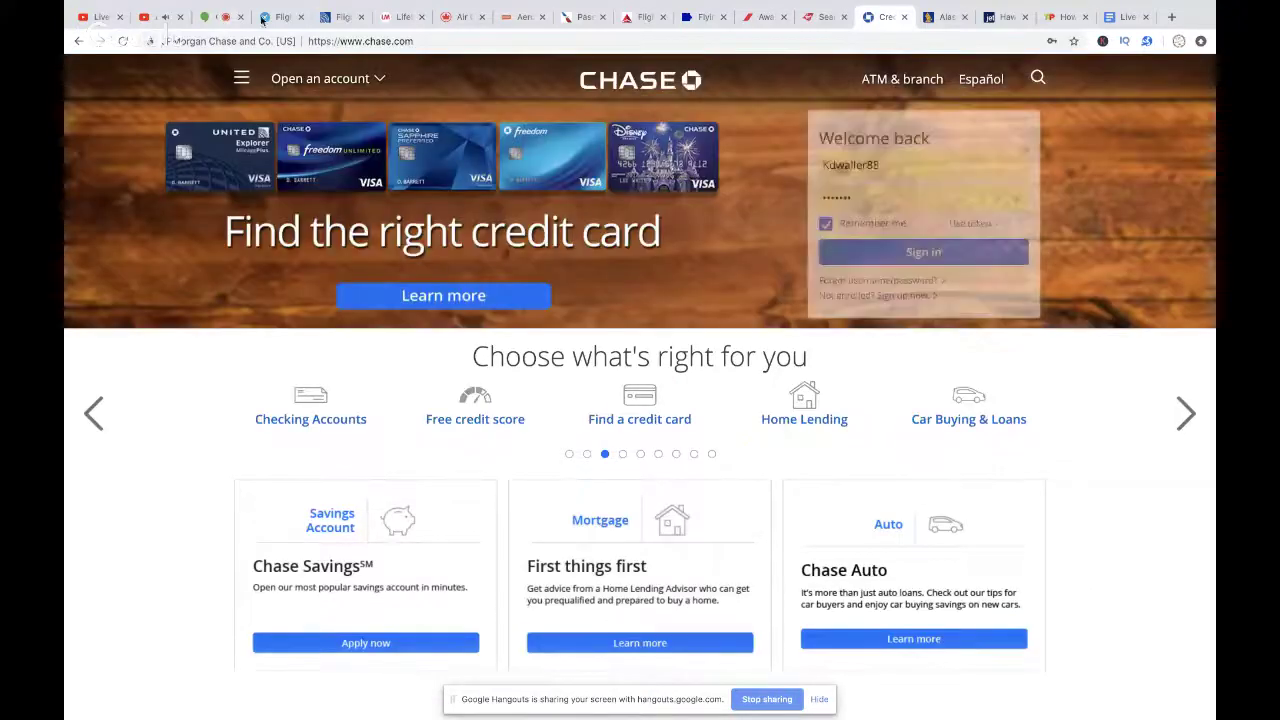
Step: Switch to Google Flights, change the trip type to one way, and swap the departure and arrival airports
left_click(274, 18)
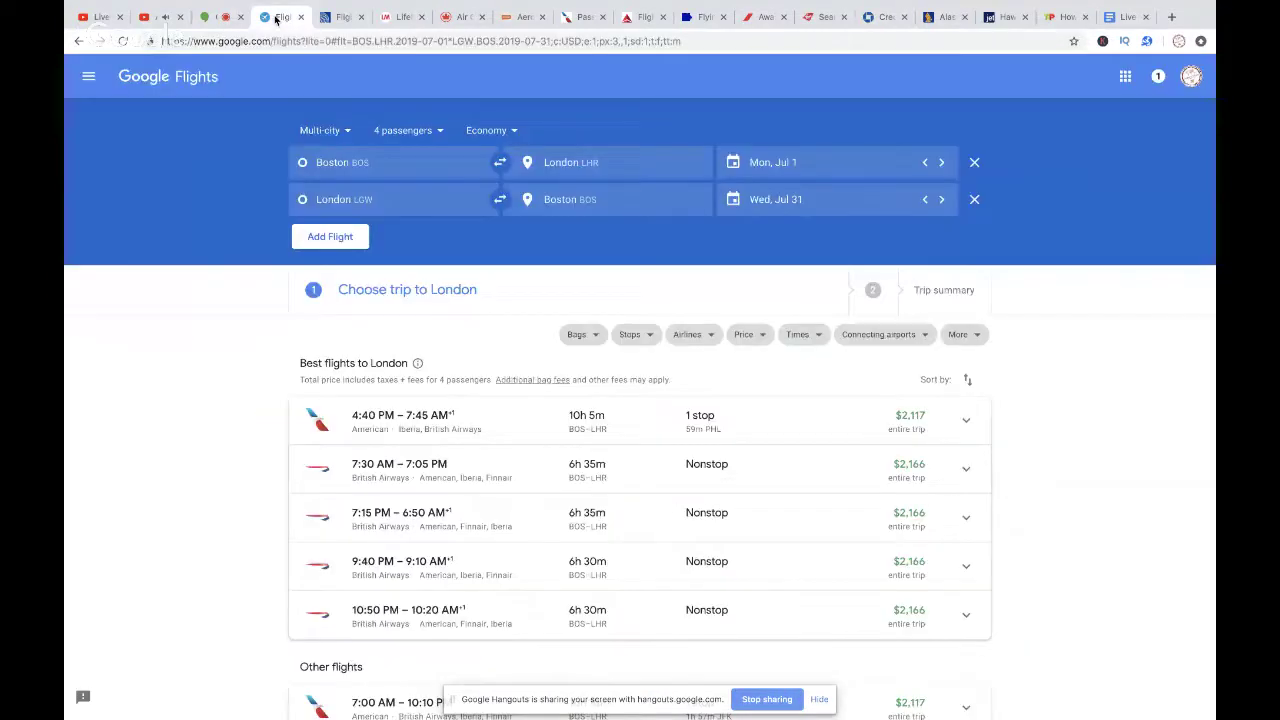
left_click(325, 131)
left_click(345, 158)
left_click(392, 161)
key("Escape")
left_click(500, 162)
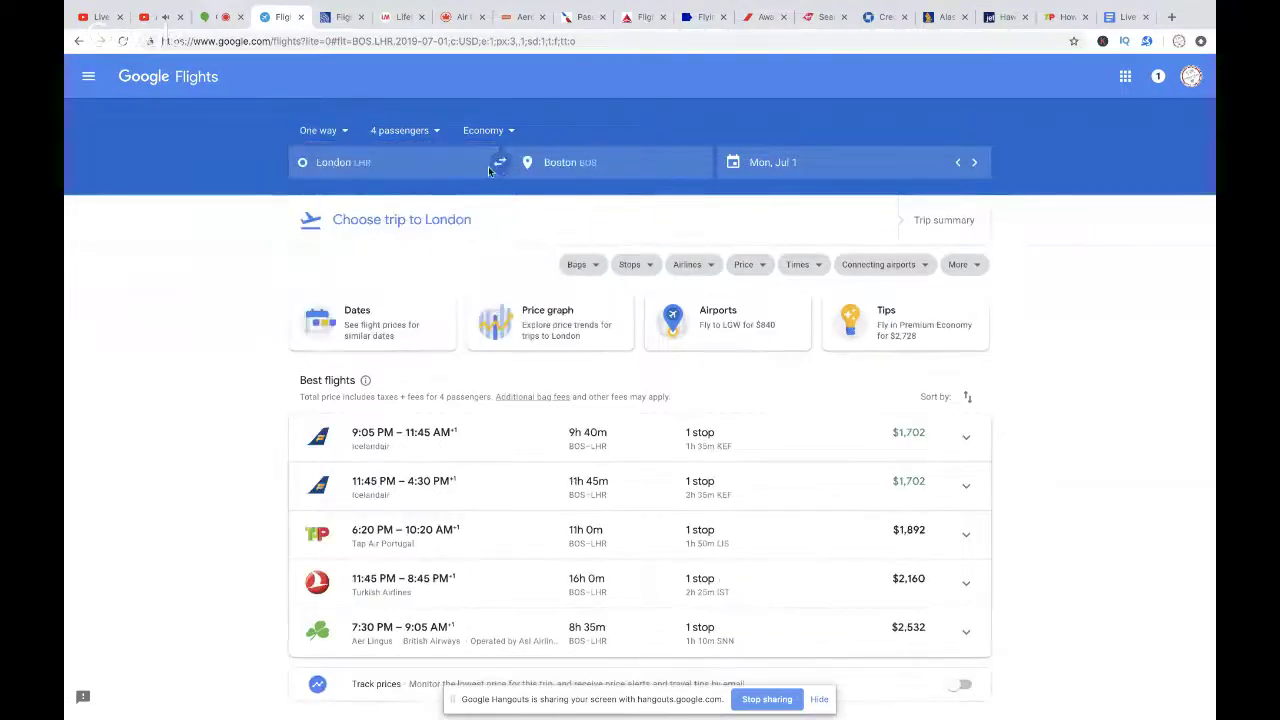
Step: Set the Google Flights departure airport to London Gatwick (LGW) and the date to Wednesday, July 31
left_click(400, 161)
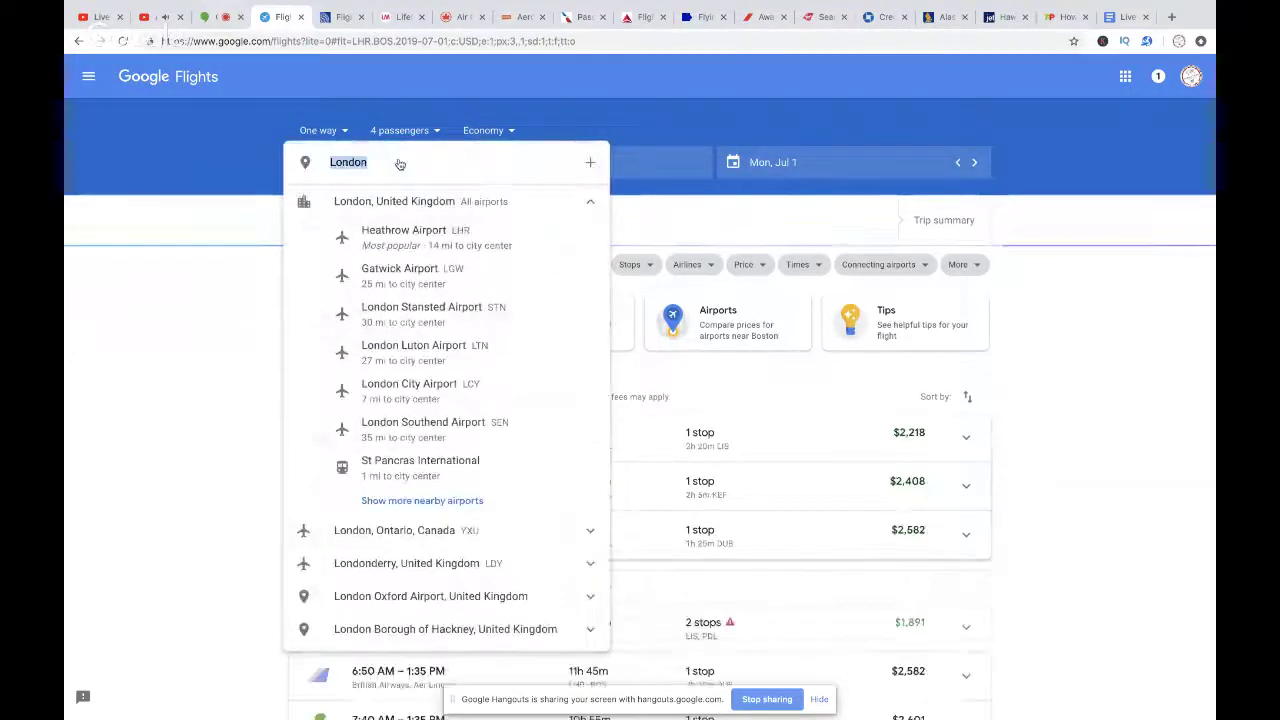
type("l")
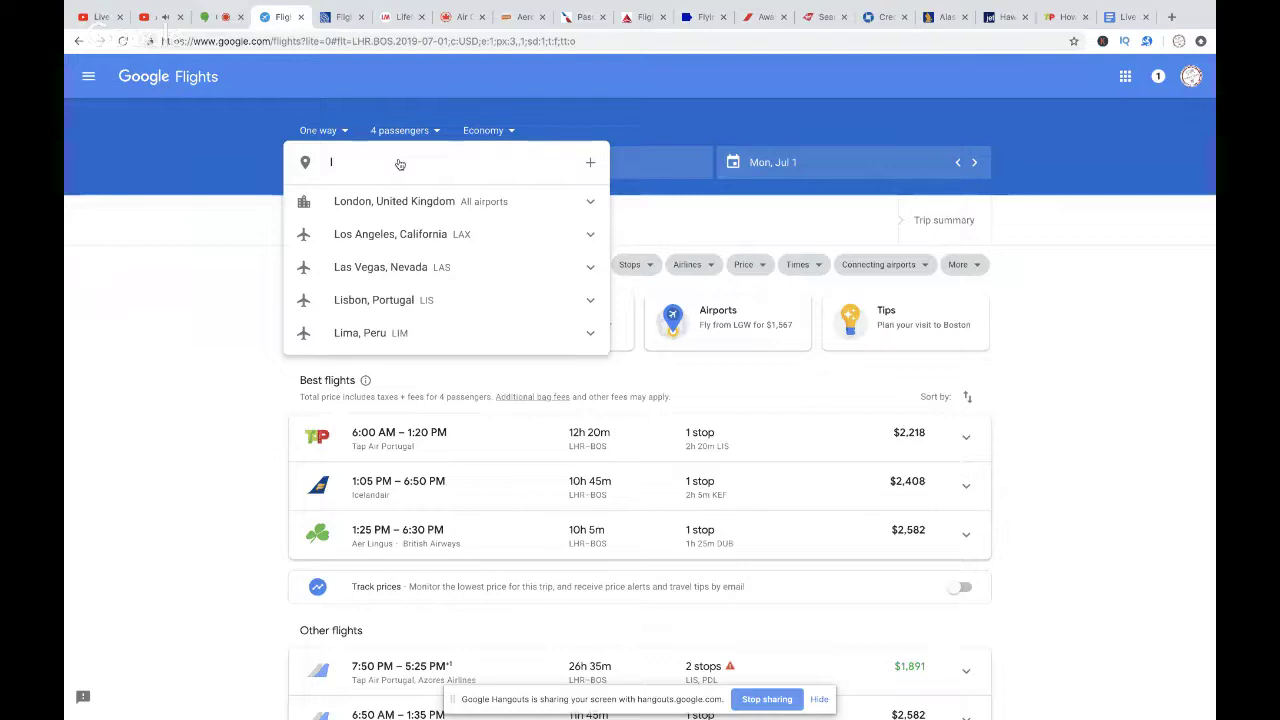
type("gw")
left_click(402, 204)
left_click(806, 172)
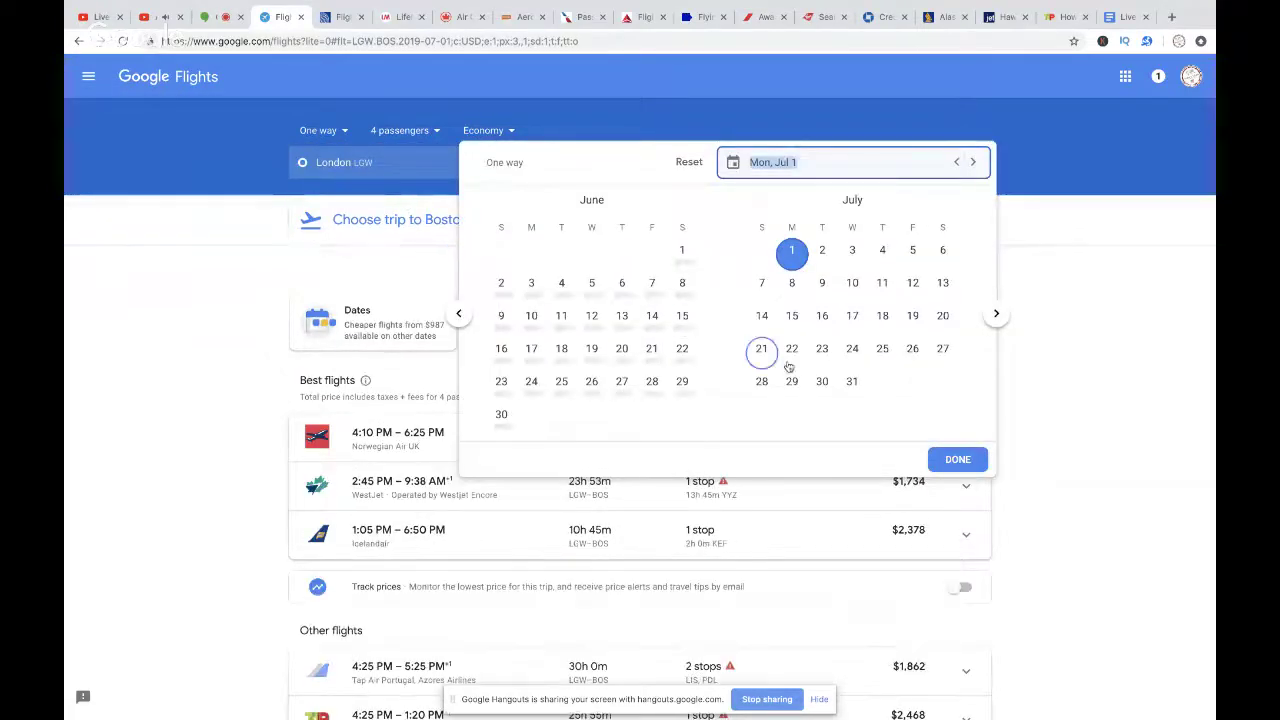
left_click(852, 381)
left_click(957, 459)
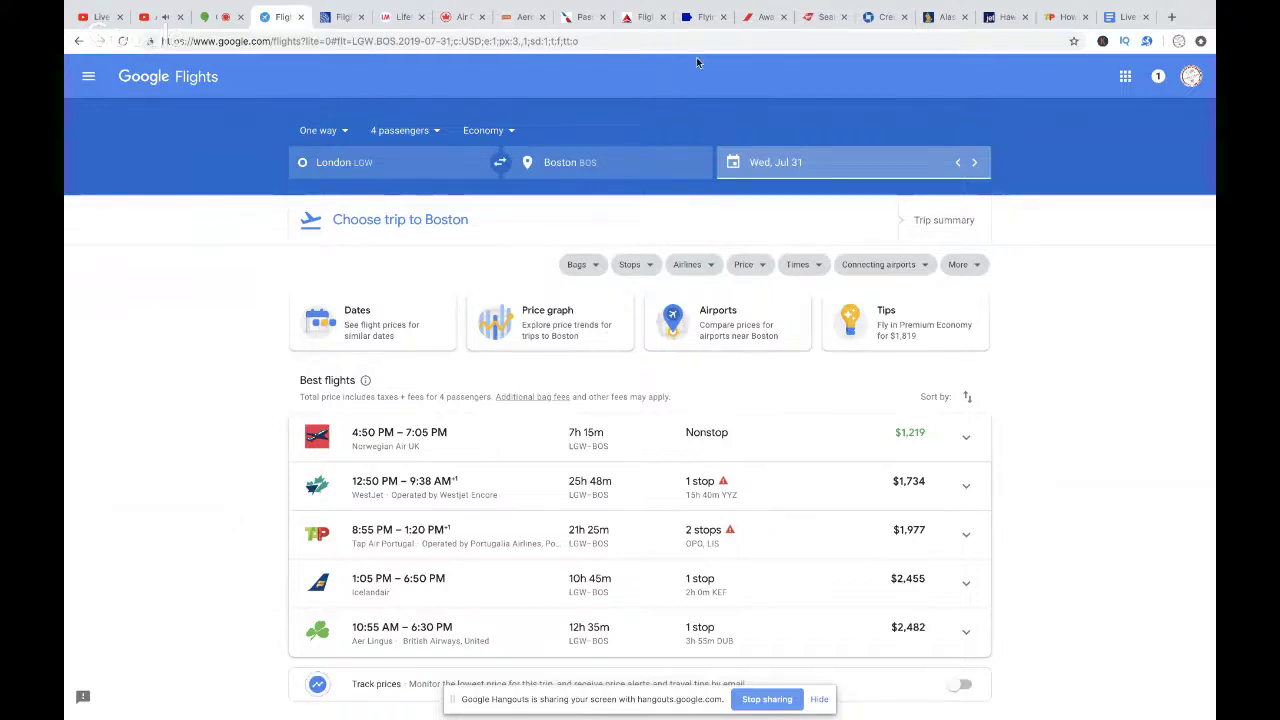
Step: Sign in to Chase with the saved credentials, and open the Ultimate Rewards travel flight search for the Sapphire Preferred card
left_click(872, 17)
left_click(923, 252)
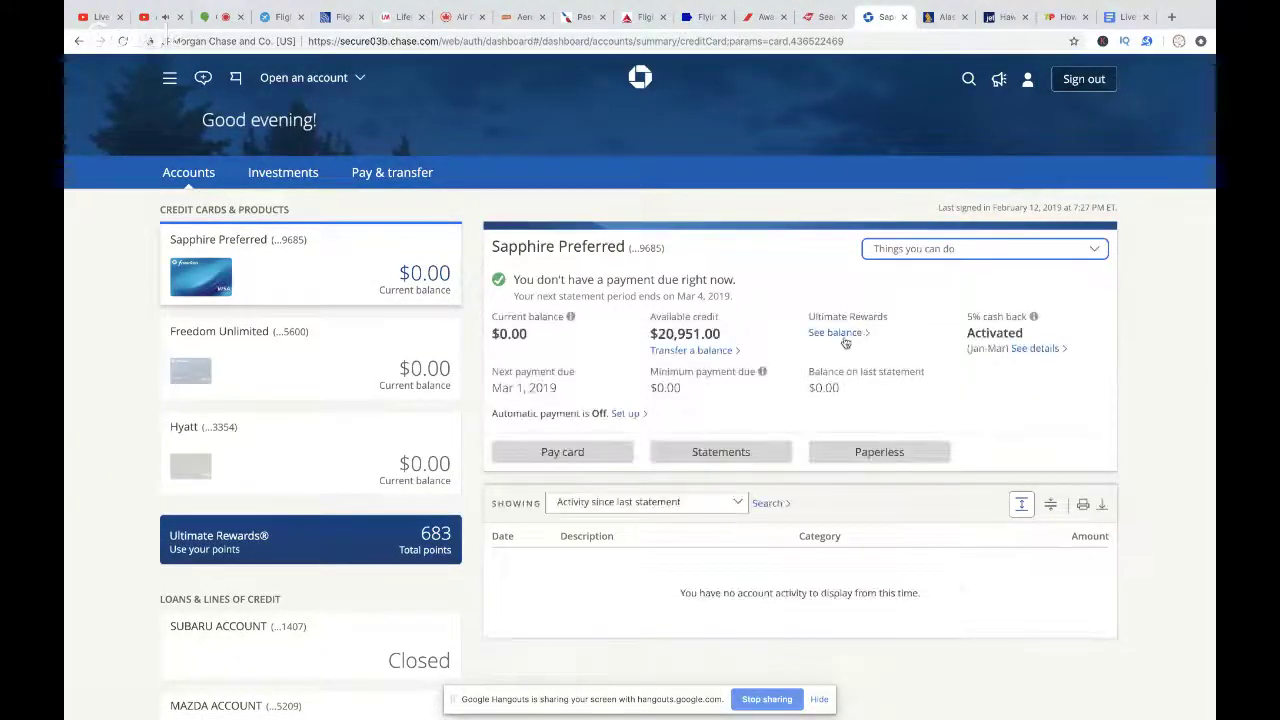
left_click(838, 333)
scroll(830, 310, "down", 1)
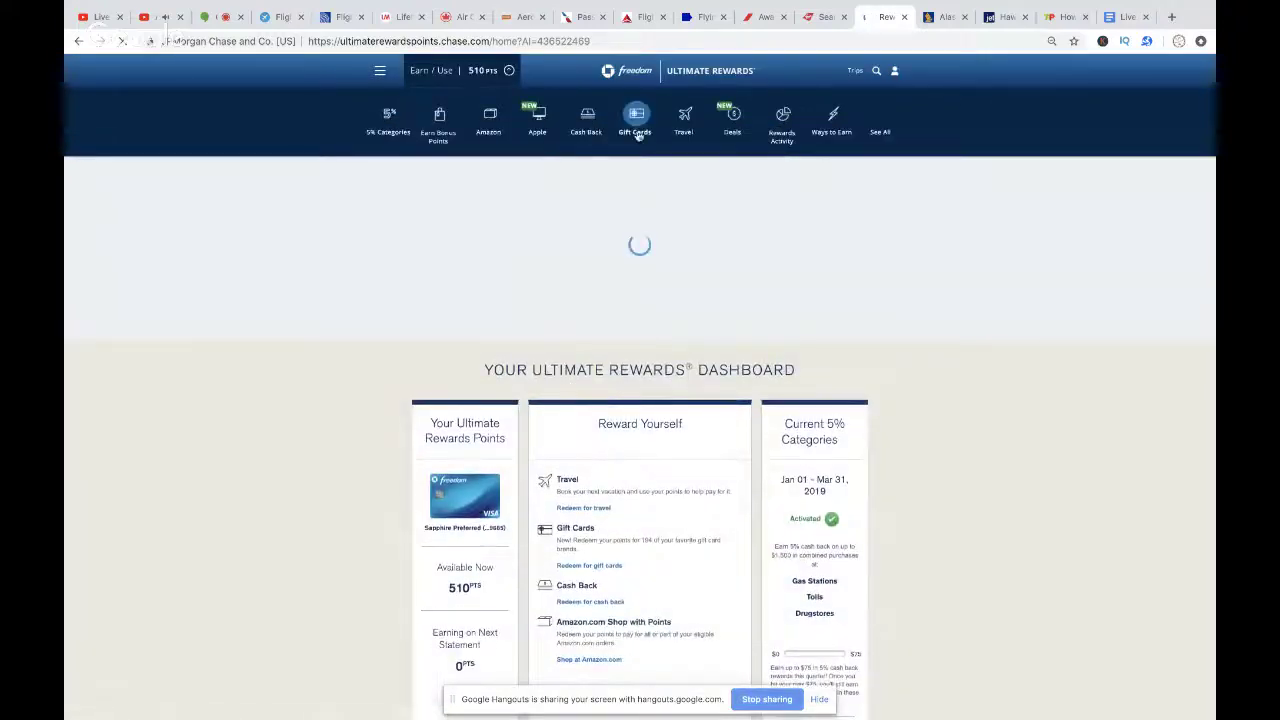
left_click(681, 128)
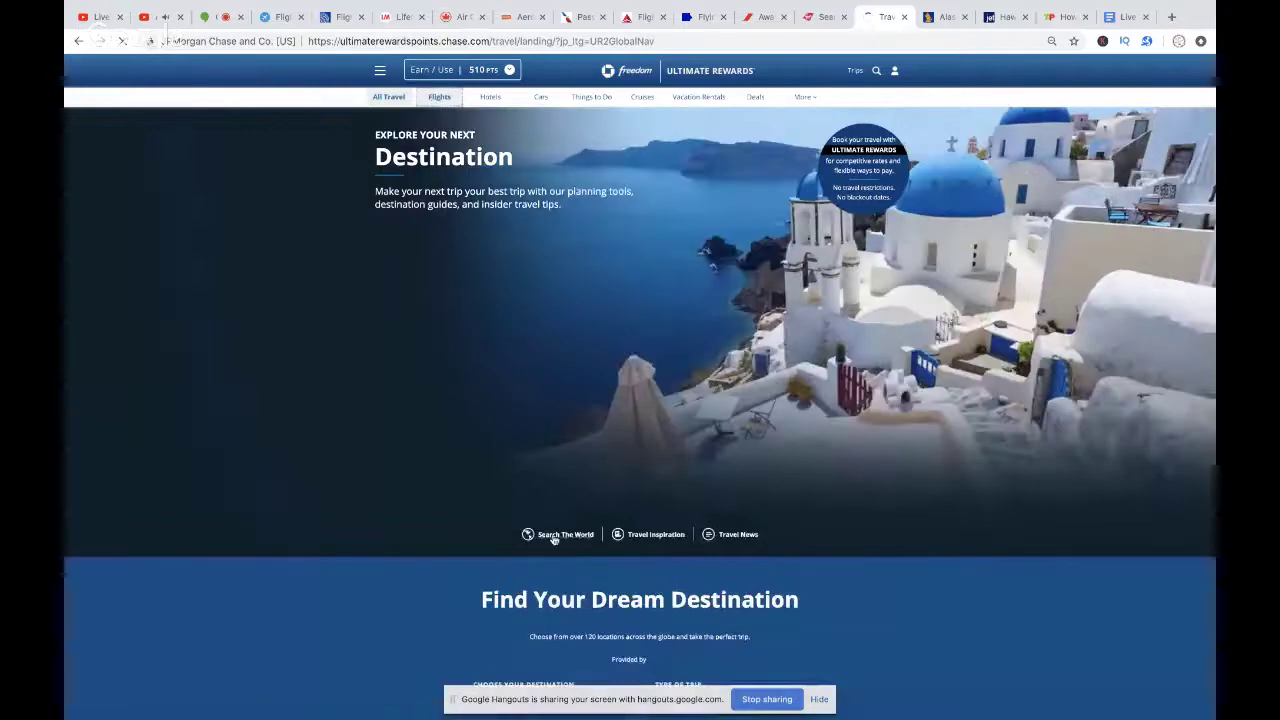
left_click(553, 537)
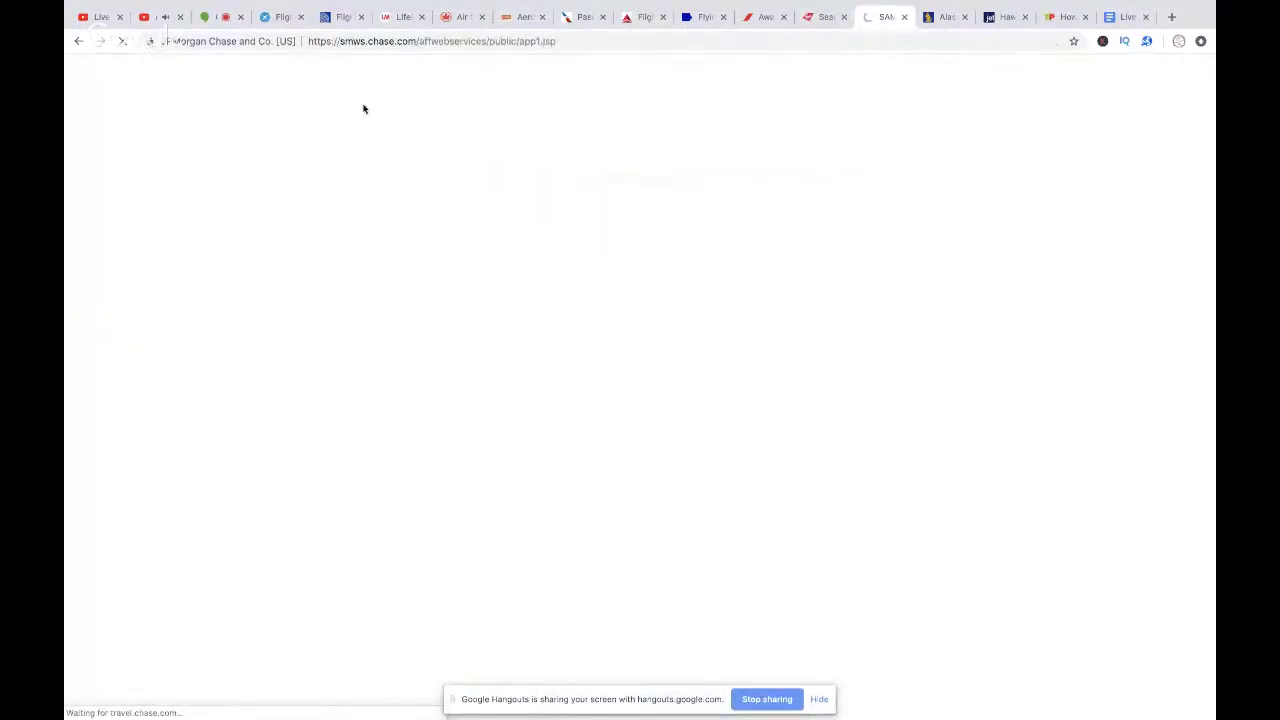
left_click(153, 16)
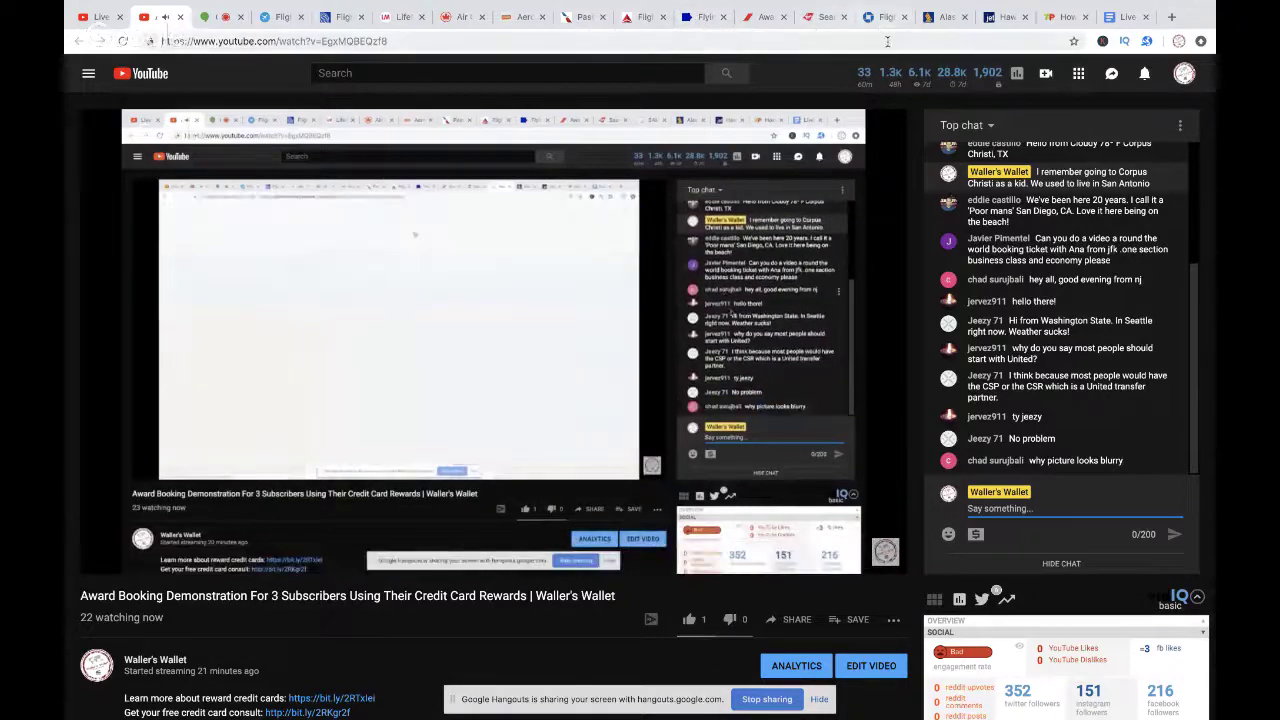
left_click(866, 18)
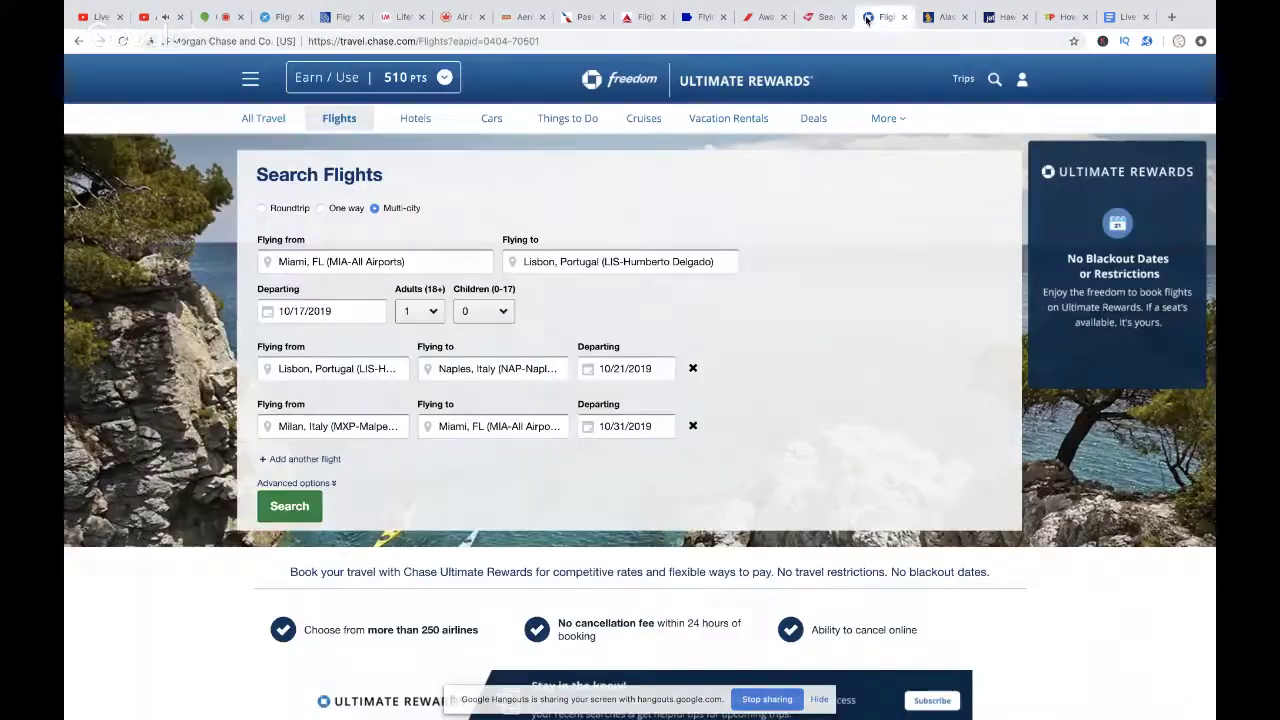
Step: Set the Chase flight search to one way, flying from London Gatwick (LGW) to Boston (BOS-All Airports)
left_click(330, 208)
left_click(352, 263)
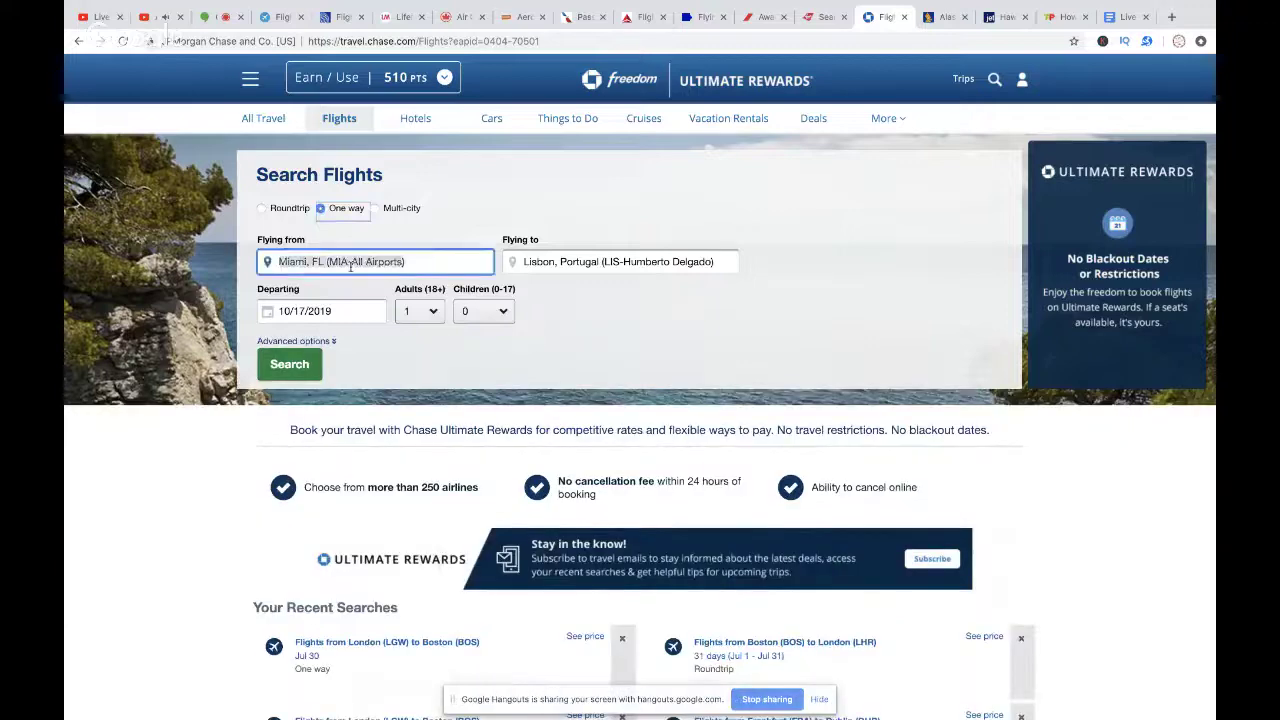
type("lgw")
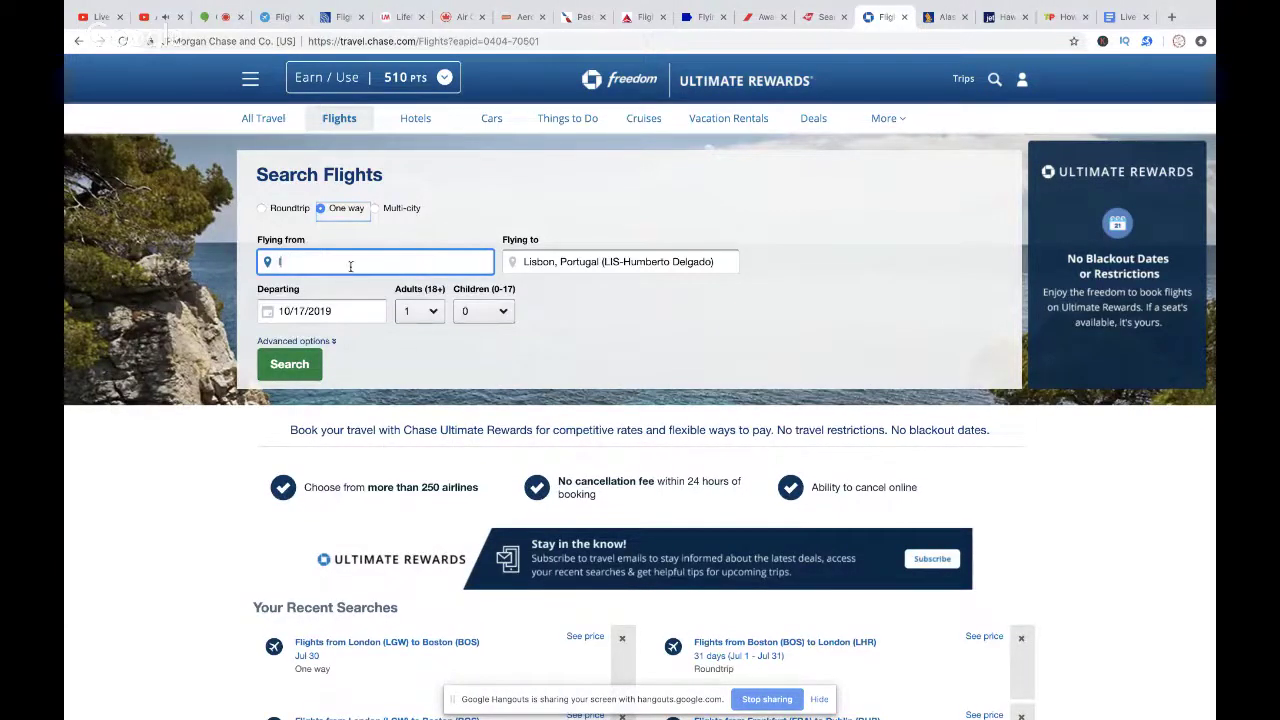
left_click(350, 302)
left_click(506, 259)
type("bos")
left_click(566, 306)
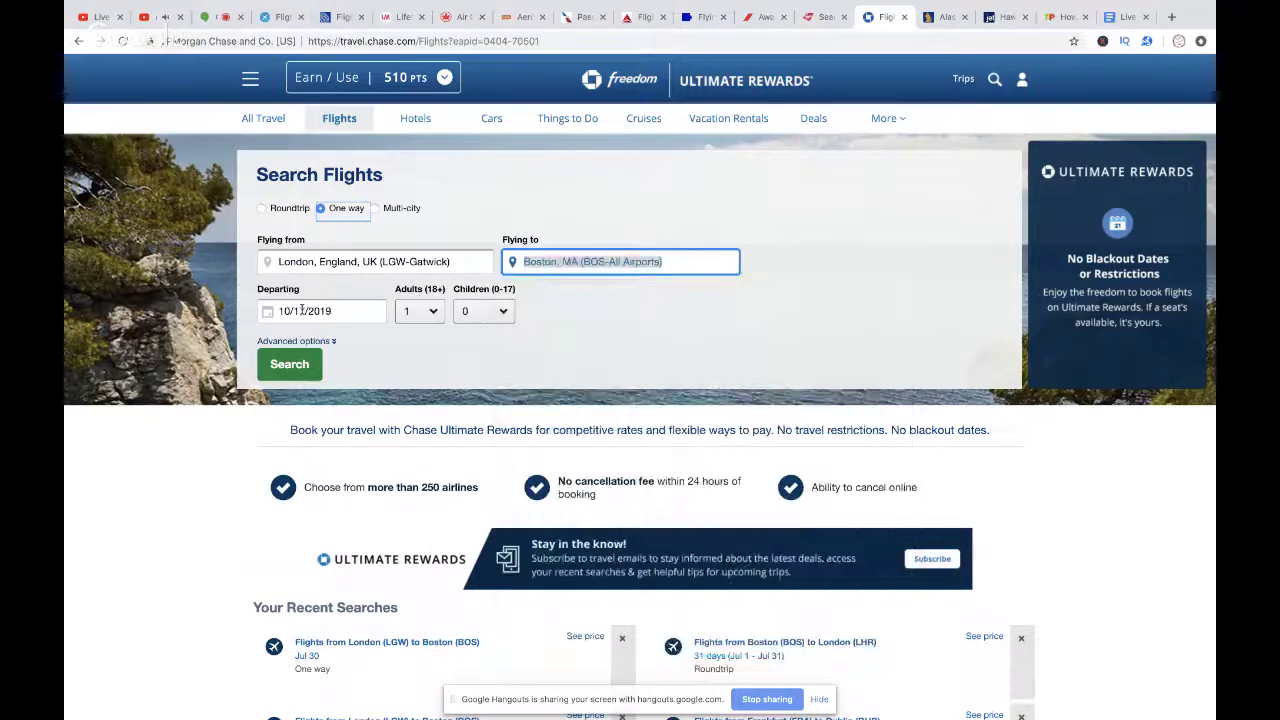
Step: Set the departure date of the one-way flight to 07/31/2019
left_click(304, 311)
left_click(276, 352)
left_click(276, 352)
left_click(278, 355)
left_click(334, 478)
Step: Set the travelers to 3 adults and 1 child aged under 1, and run the flight search
left_click(419, 311)
left_click(421, 341)
left_click(484, 311)
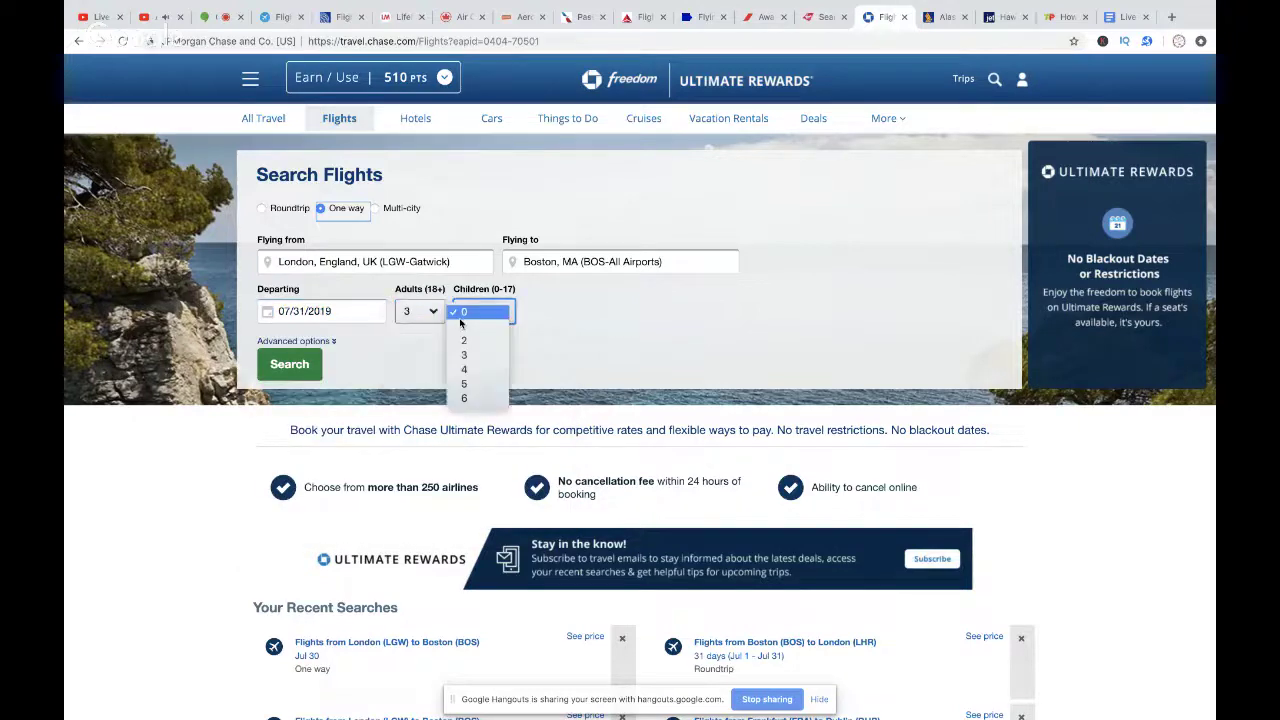
left_click(468, 326)
left_click(554, 311)
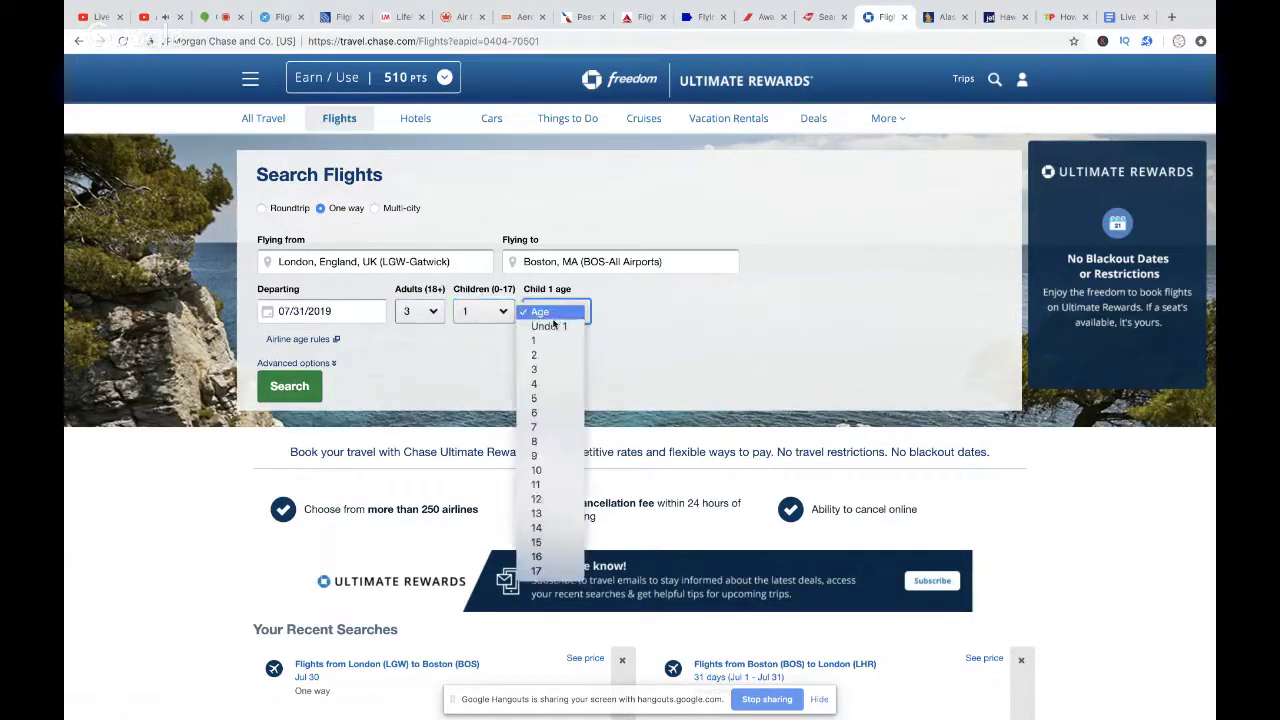
left_click(546, 326)
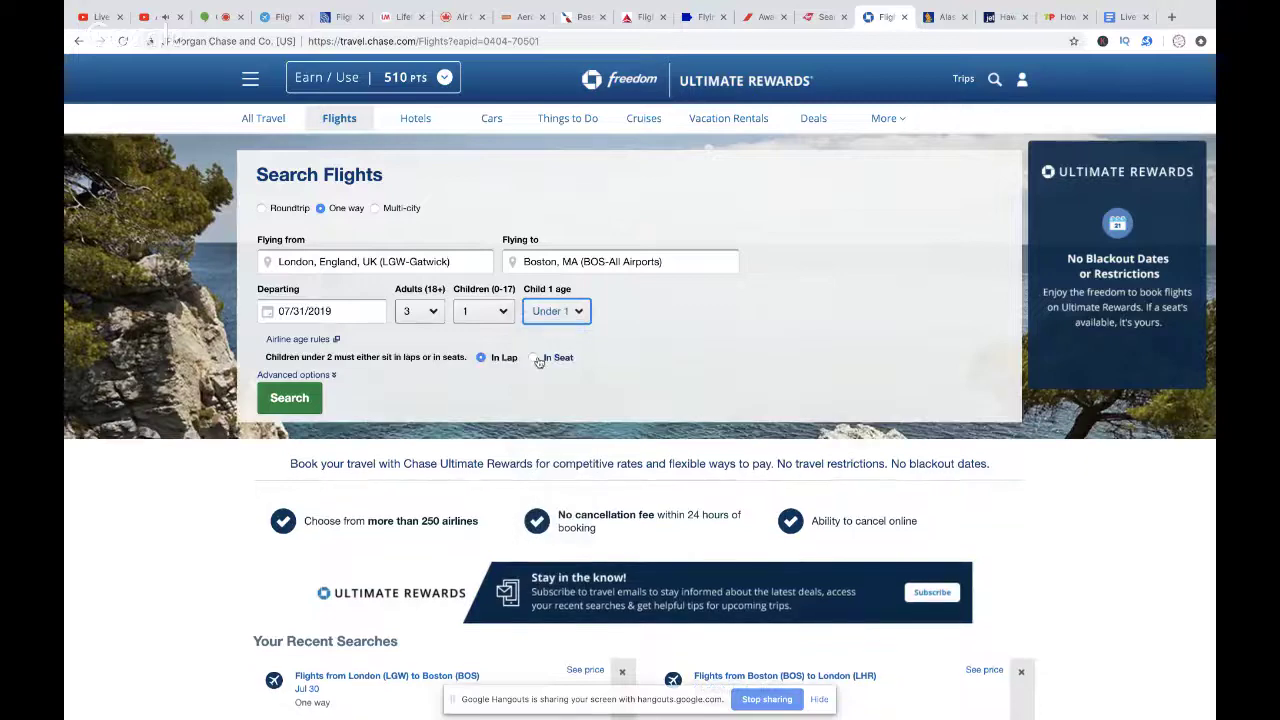
left_click(283, 400)
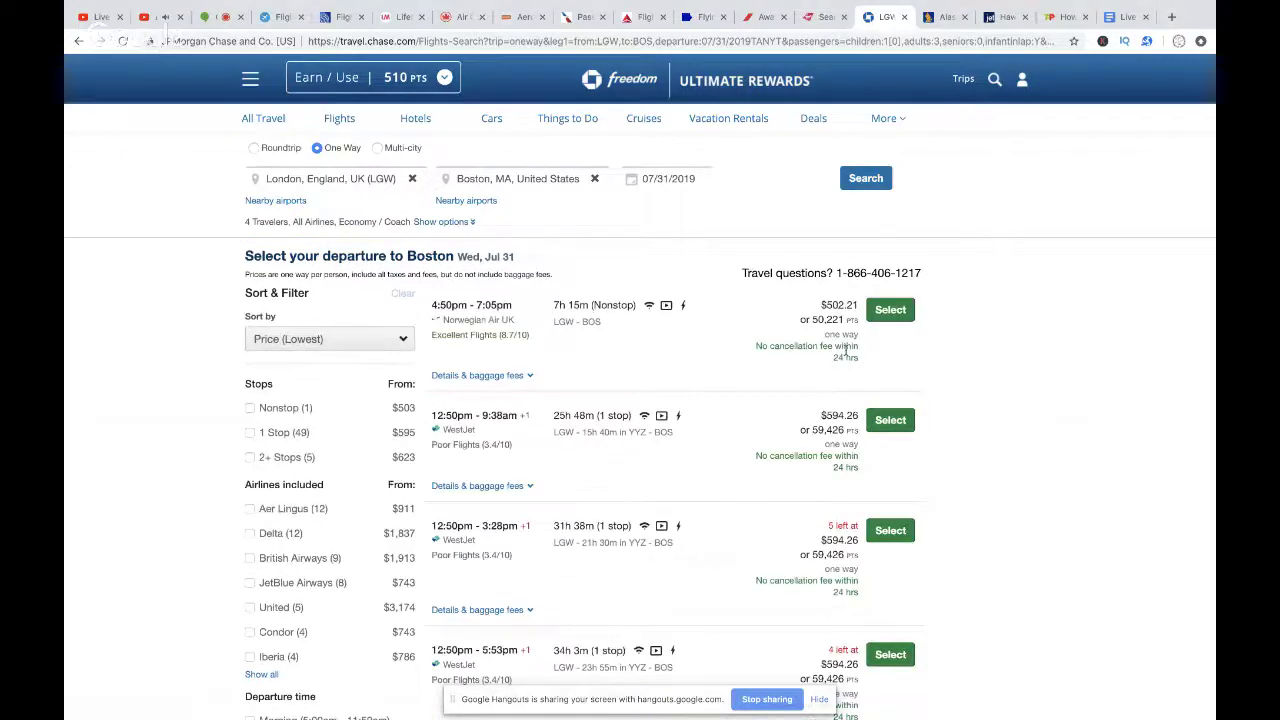
Step: Select the nonstop 4:50pm Norwegian Air UK flight to review its trip summary, and end the Google Hangouts screen sharing
left_click(889, 312)
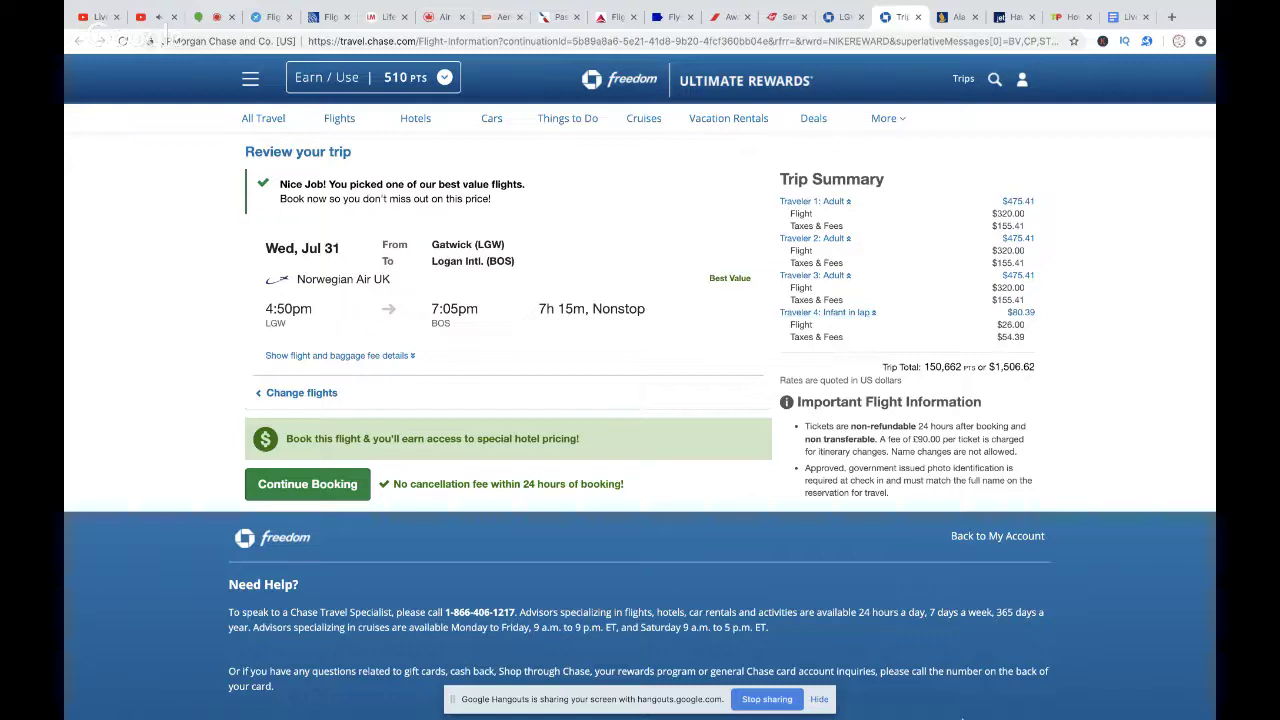
left_click(766, 699)
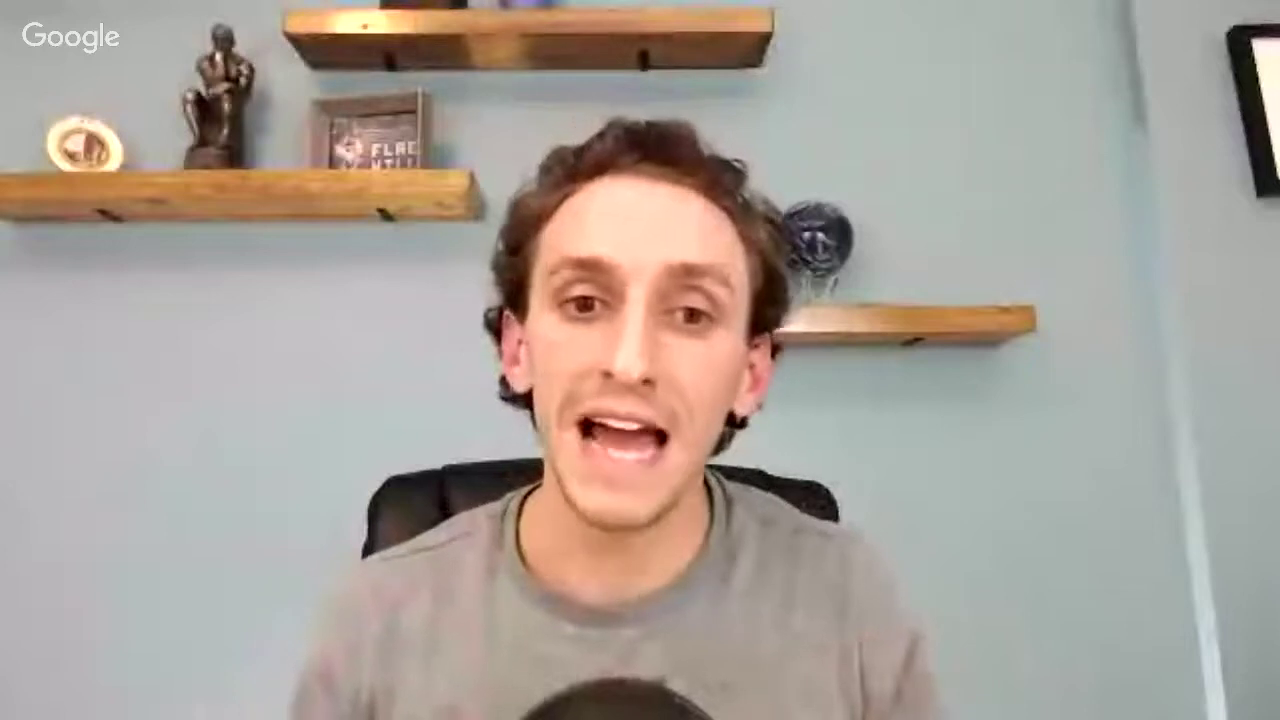